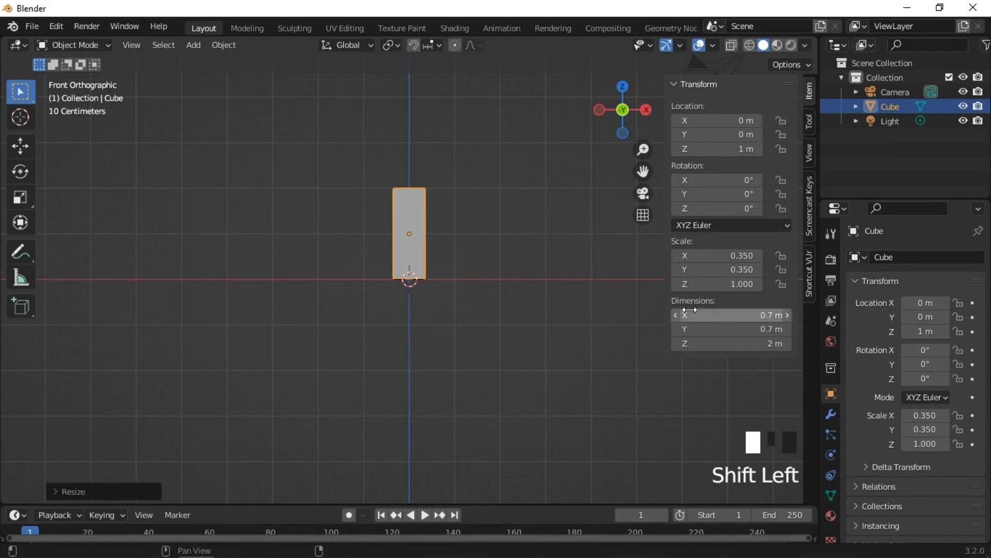
Put the cube into Edit Mode with face selection and wireframe shading.
shift+middle_drag(480, 237, 484, 334)
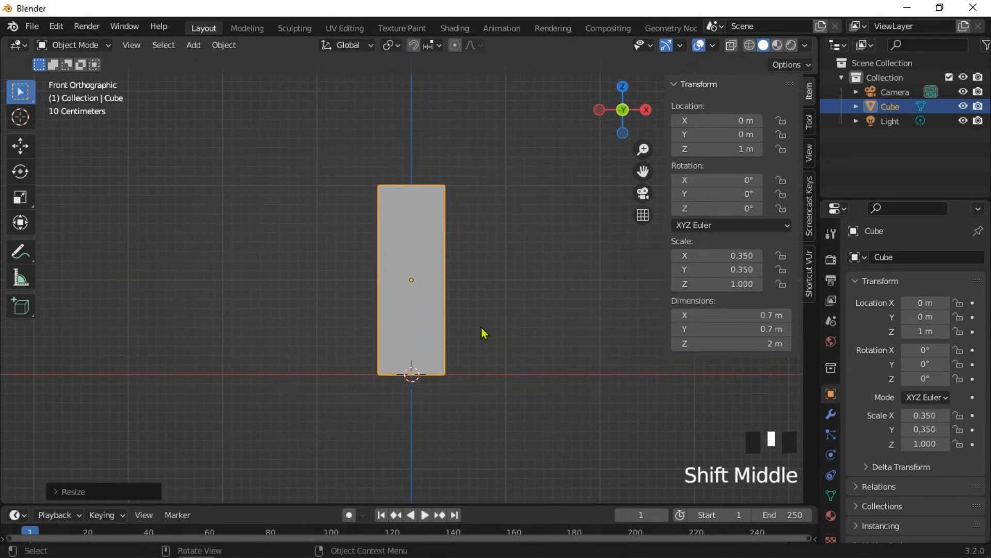
click(75, 45)
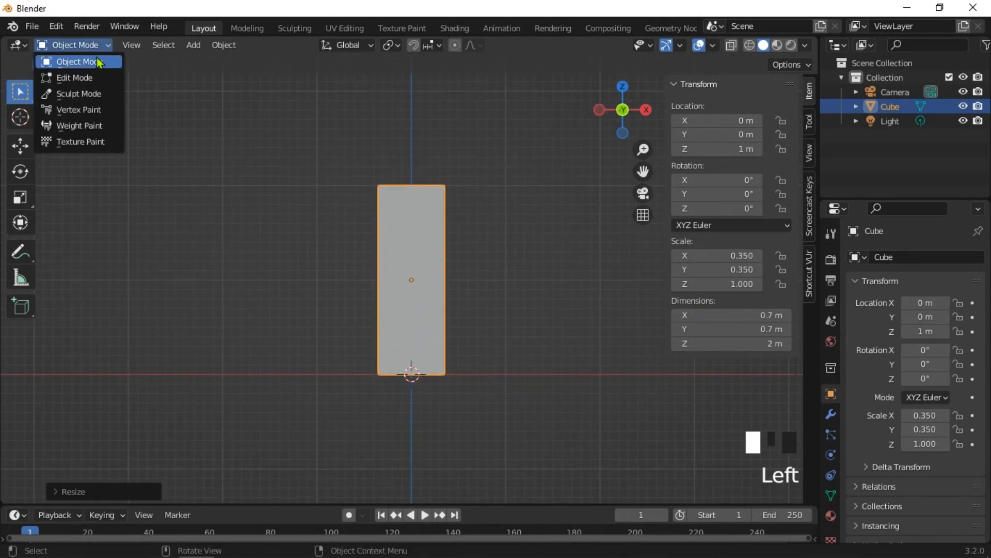
click(77, 77)
click(324, 188)
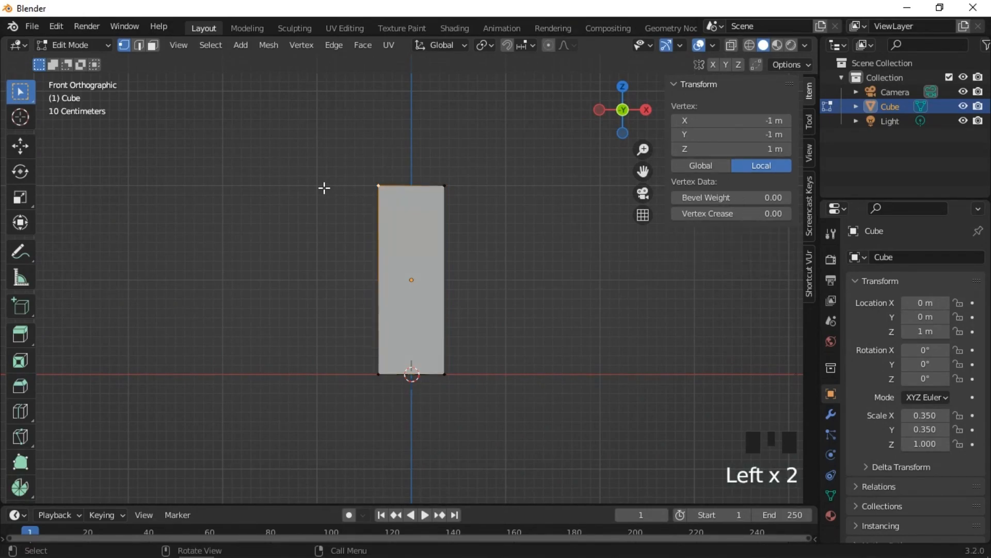
click(151, 49)
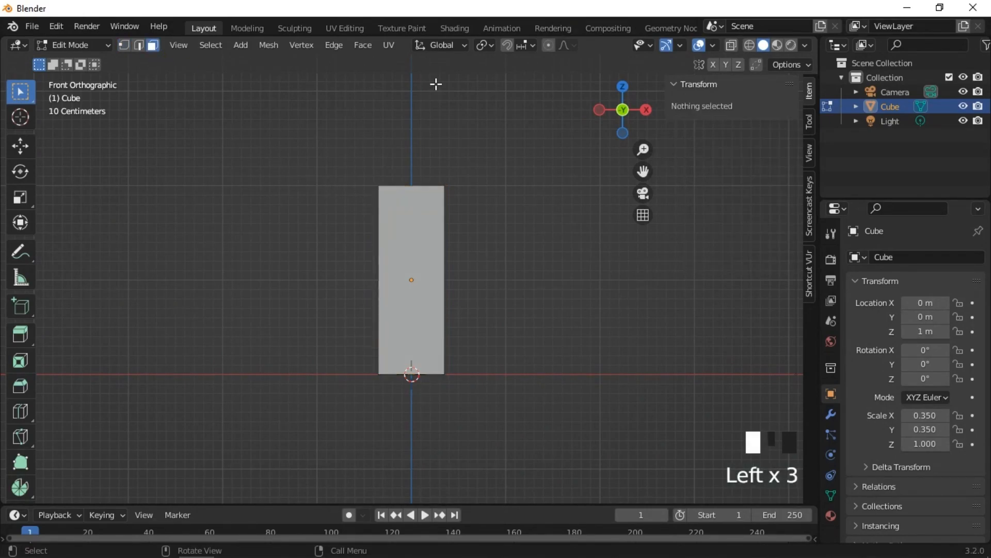
click(749, 46)
Move the block's top face up 1 m along Z.
mouse_move(478, 143)
mouse_down()
mouse_move(469, 159)
mouse_move(325, 213)
mouse_up()
shift+middle_drag(432, 234, 423, 307)
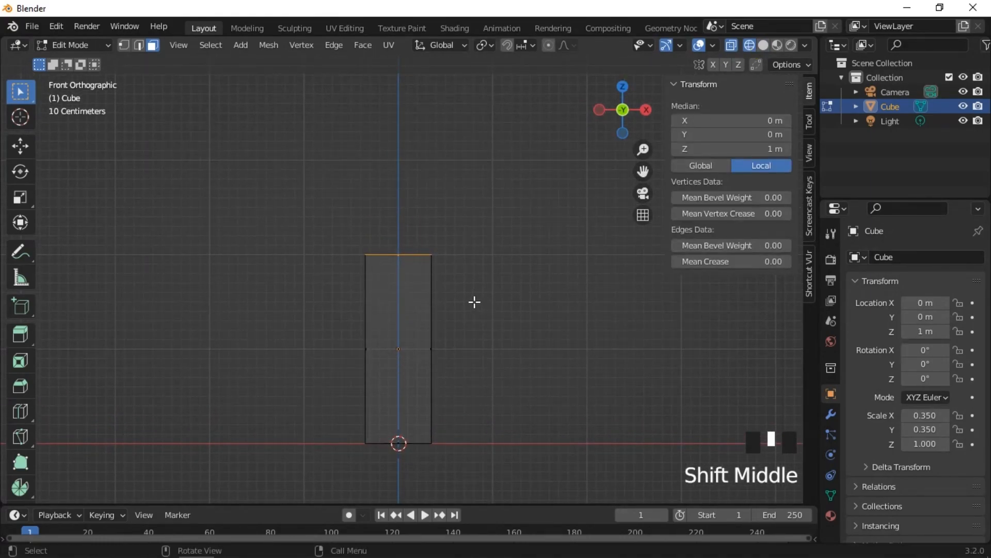
key(g)
key(z)
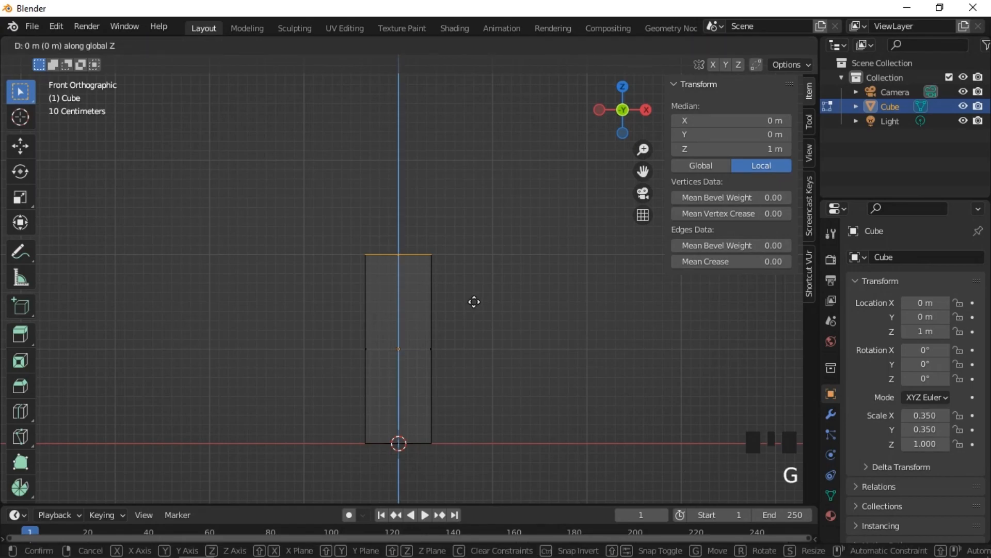
key(1)
key(Return)
Add a single horizontal loop cut centred on the block's height.
scroll(474, 302, down, 1)
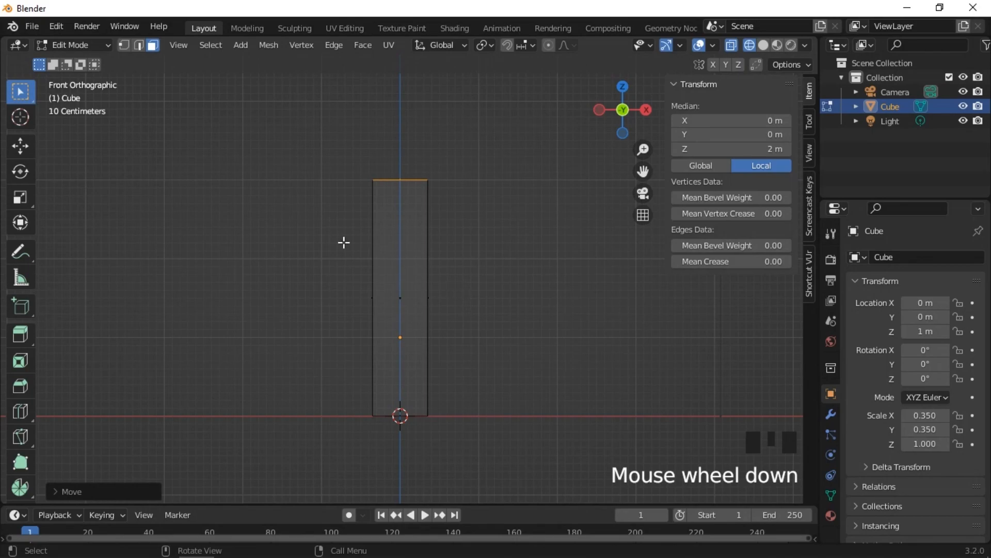
key(ctrl+r)
click(409, 291)
right_click(409, 291)
Delete the faces of the block's upper half, above the loop cut.
drag(482, 157, 349, 312)
middle_drag(367, 308, 432, 337)
key(KP_1)
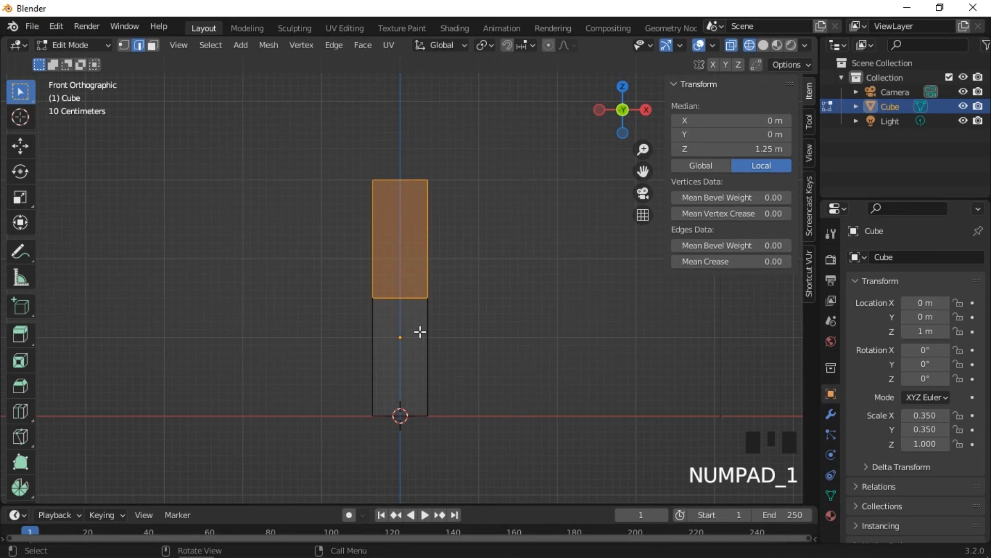
key(x)
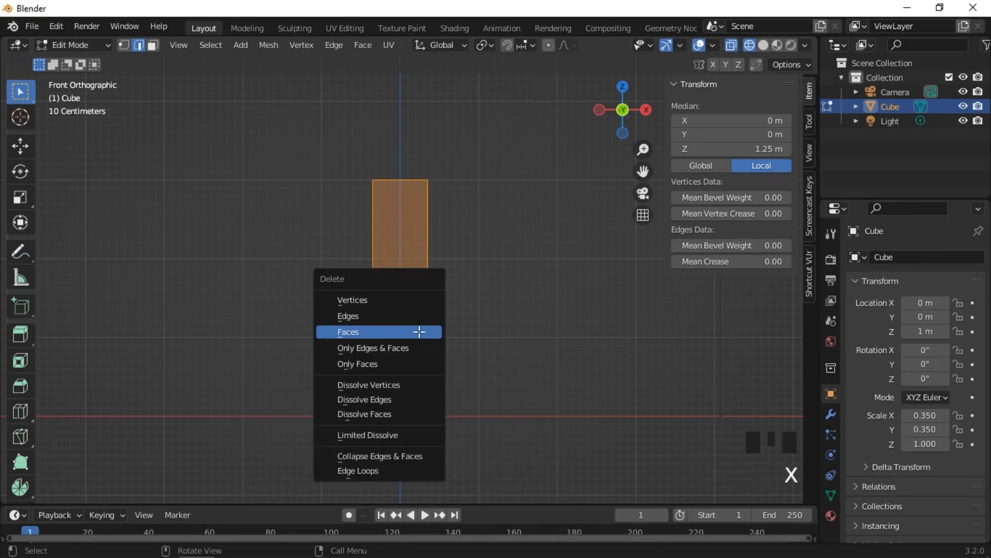
click(419, 331)
Add a Mirror modifier across the Z axis only with Clipping enabled, and return the block to Object Mode.
drag(454, 279, 362, 432)
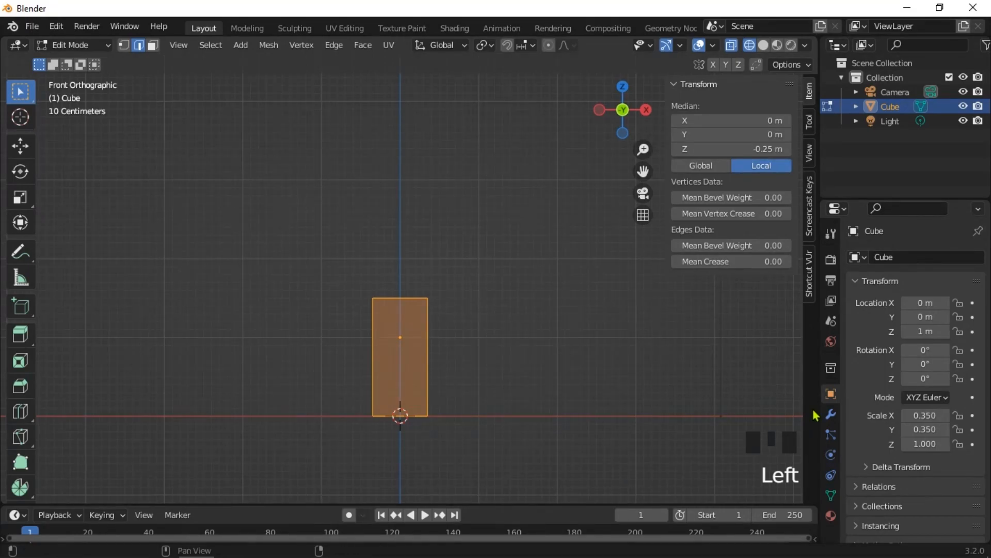
click(830, 418)
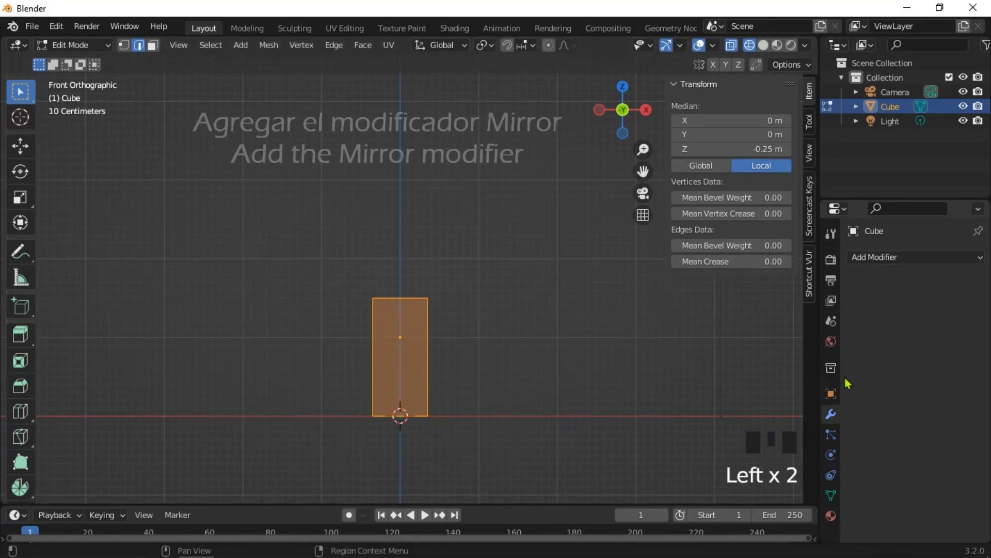
click(874, 258)
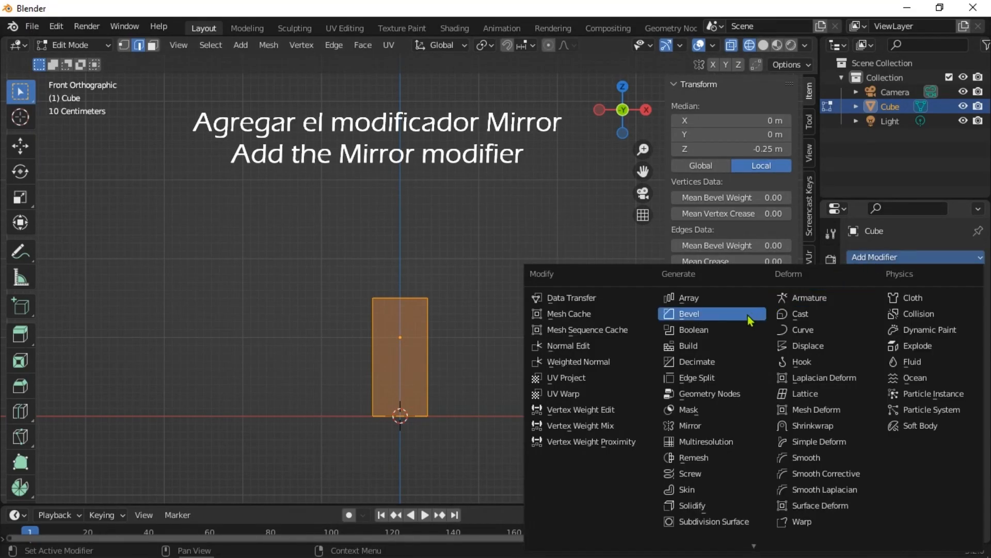
click(694, 425)
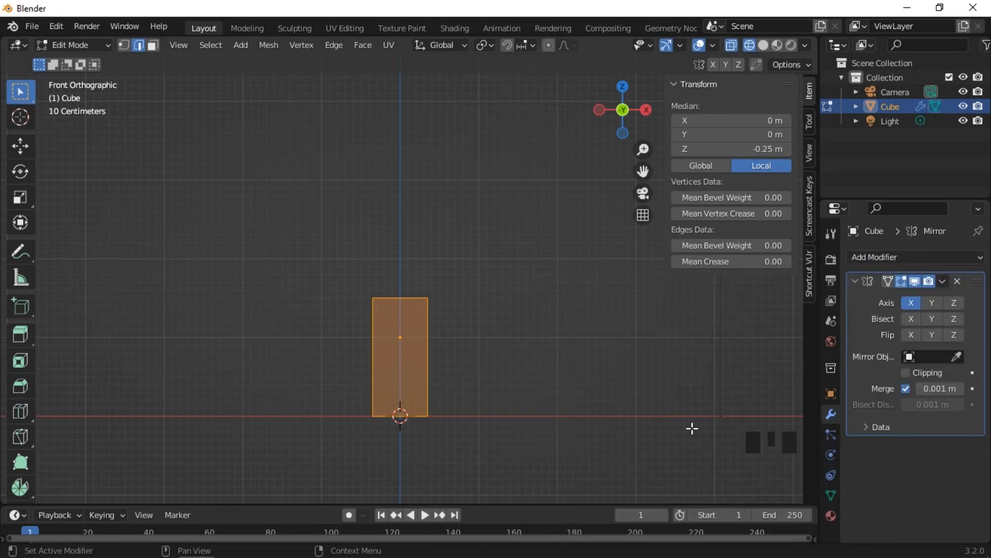
click(911, 304)
click(955, 304)
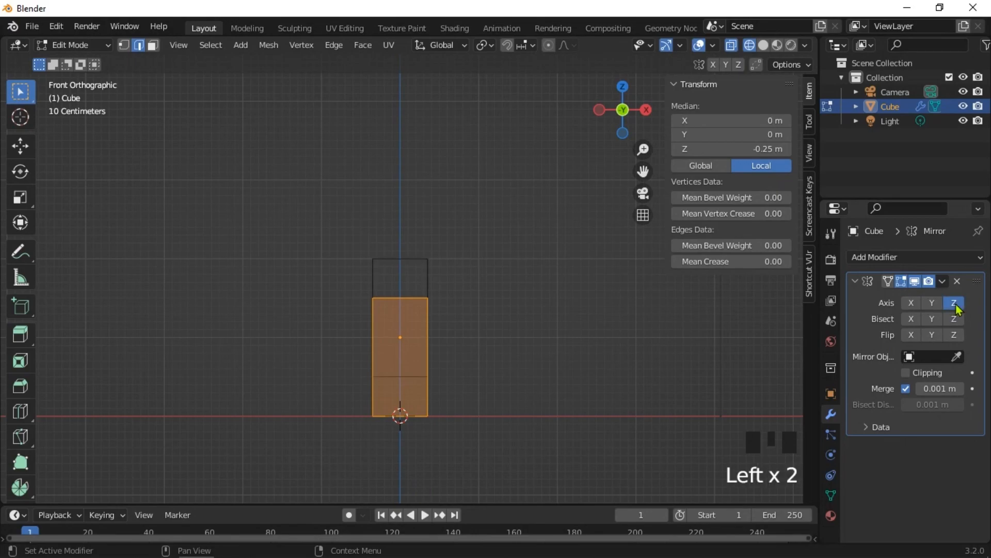
click(906, 372)
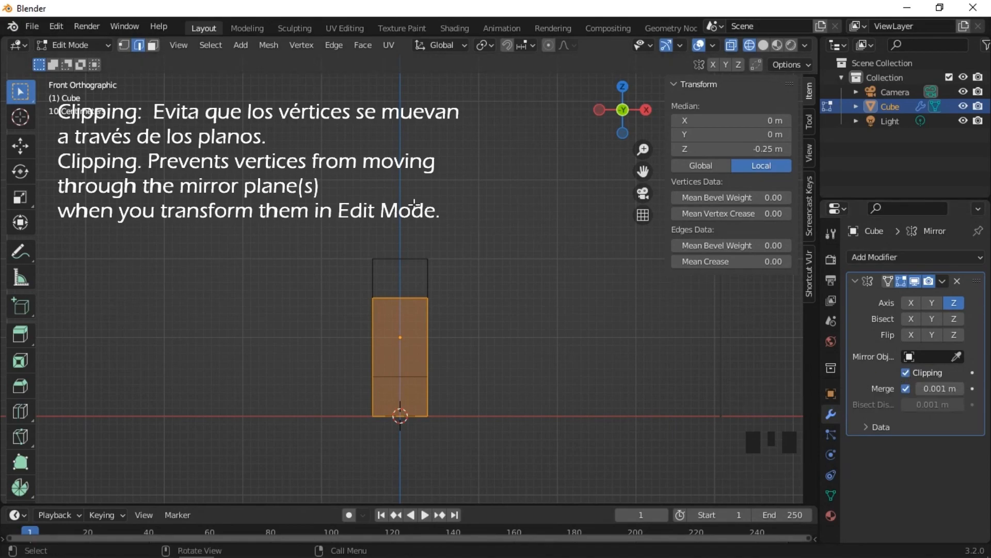
click(104, 45)
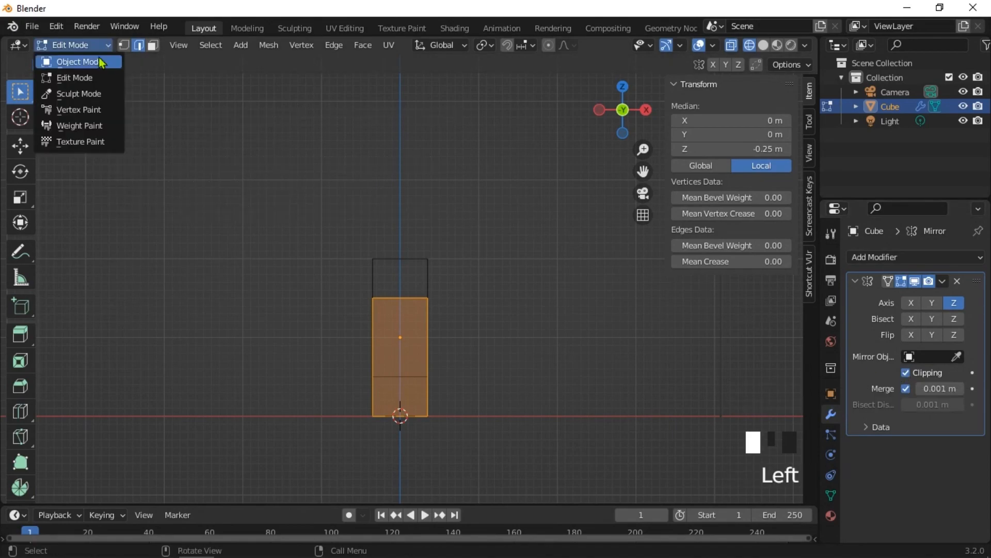
click(100, 63)
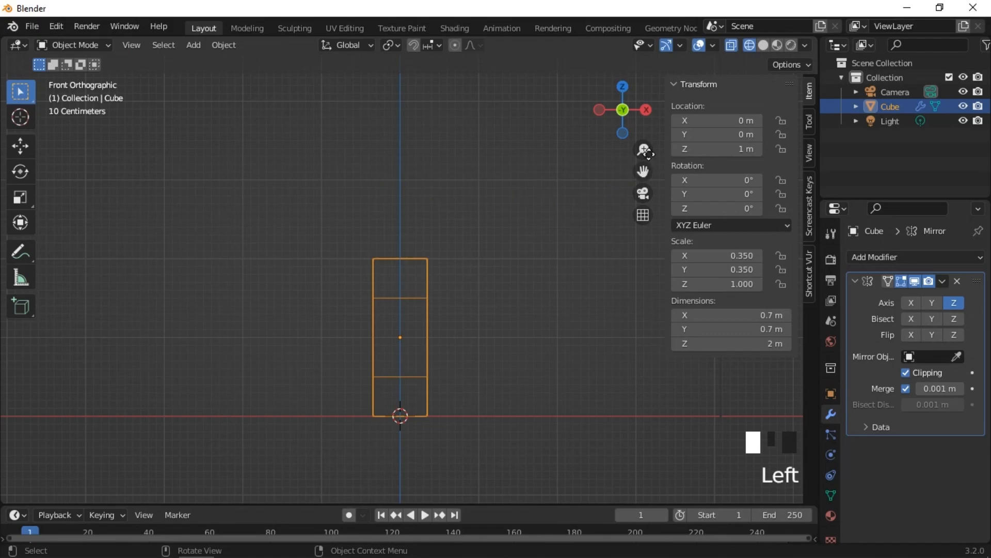
click(454, 289)
drag(490, 241, 349, 396)
key(g)
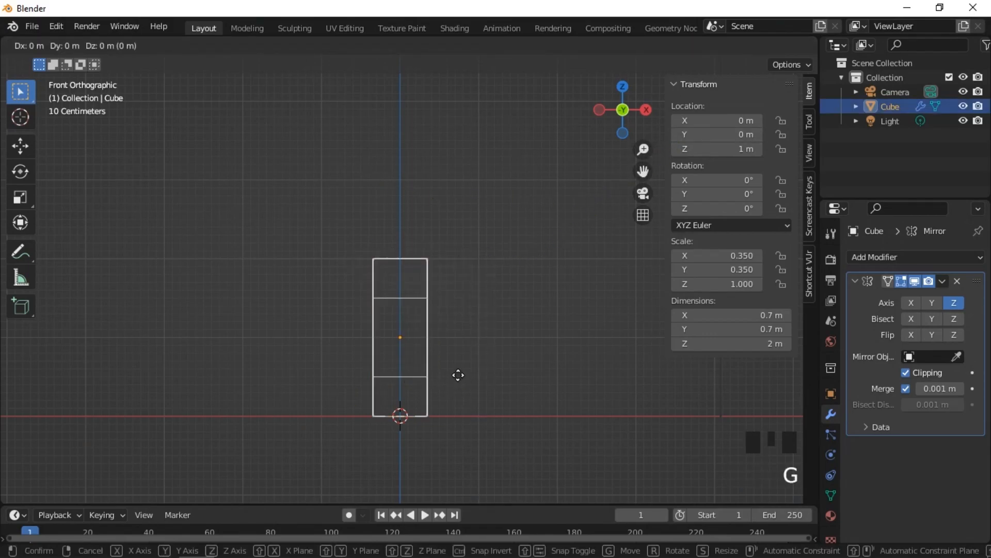
right_click(471, 324)
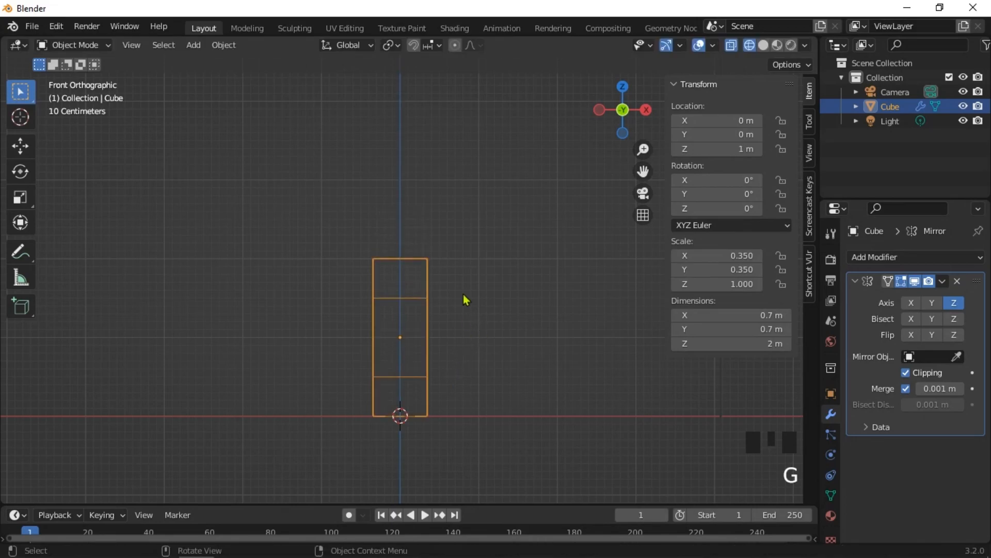
click(469, 323)
drag(473, 232, 338, 363)
key(g)
right_click(566, 254)
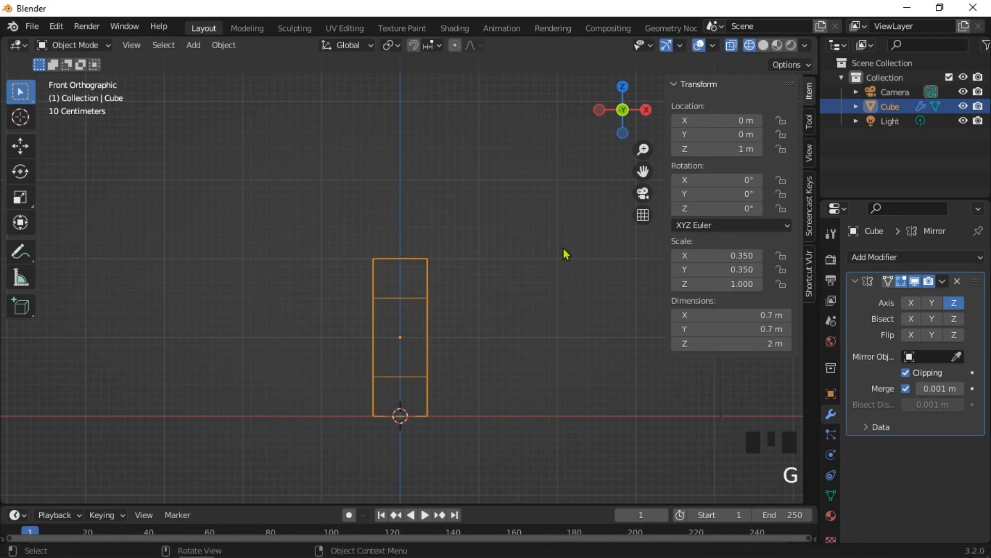
Enable transforming origins only and move the block's origin up along Z to 1.5 m, level with the lower half's open top edge.
click(789, 64)
click(783, 108)
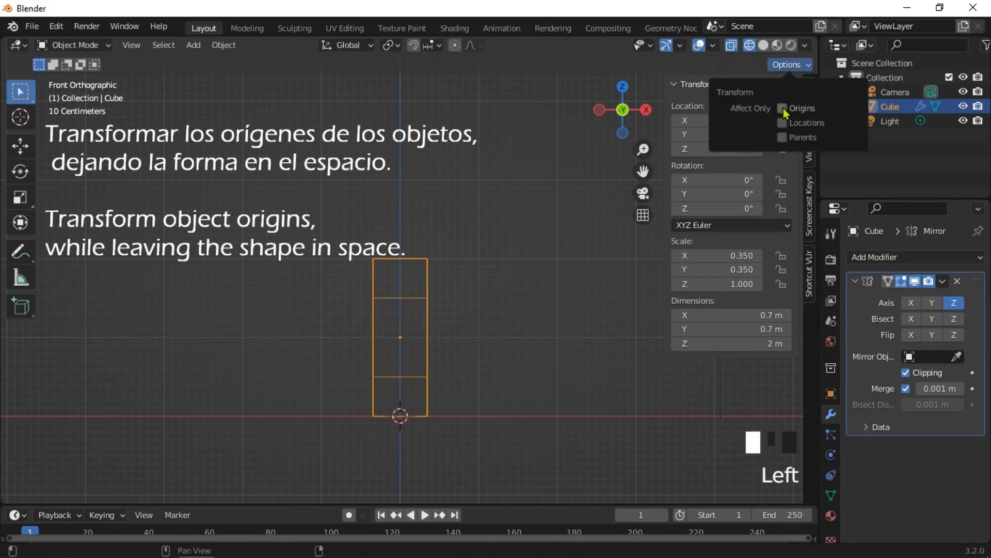
drag(469, 231, 312, 351)
key(g)
key(z)
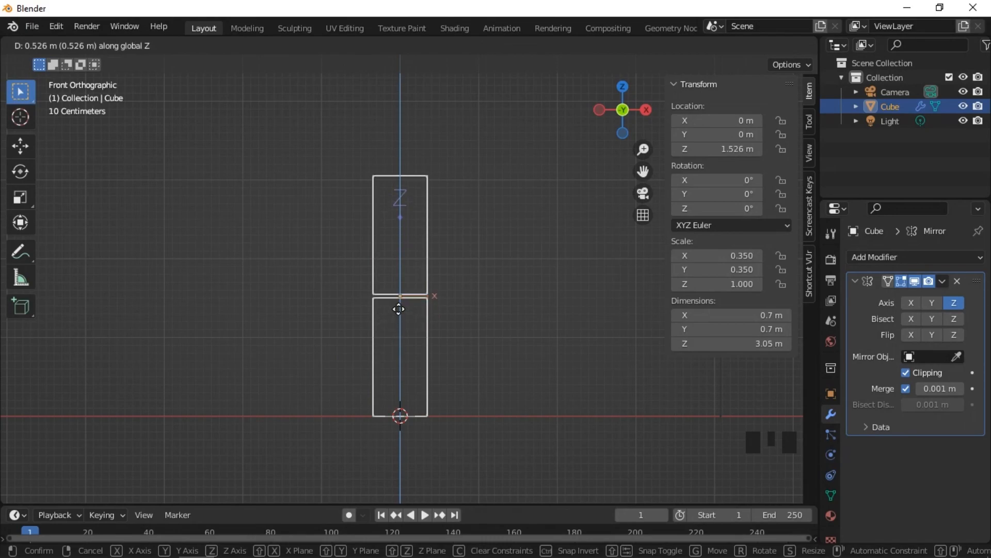
click(399, 309)
scroll(410, 314, up, 4)
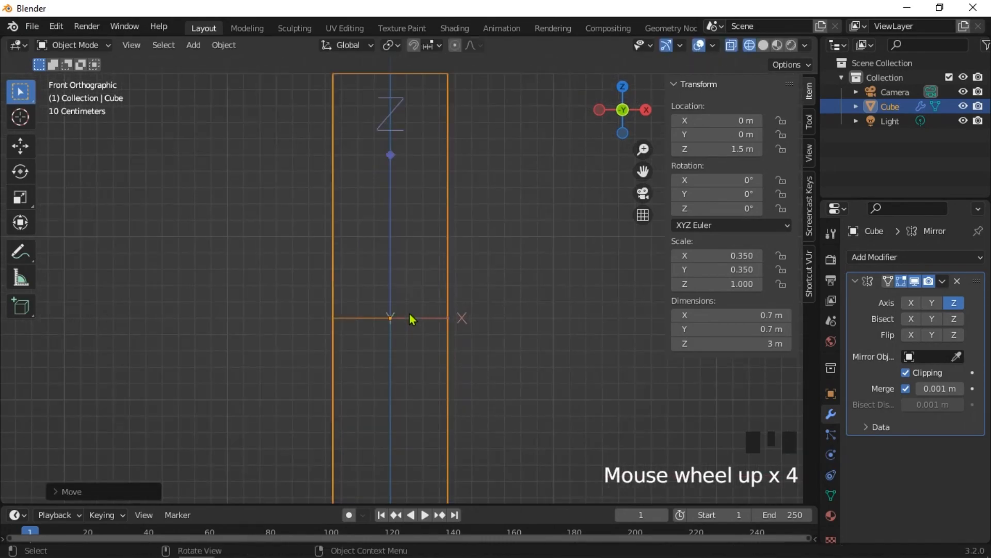
scroll(410, 314, down, 2)
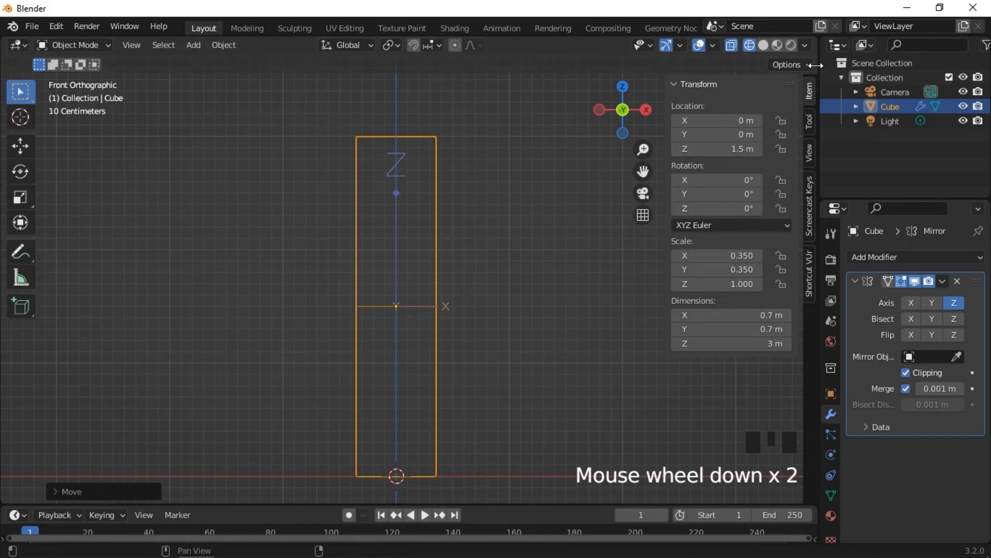
Turn off the origins-only transform option and put the block back into Edit Mode.
click(800, 66)
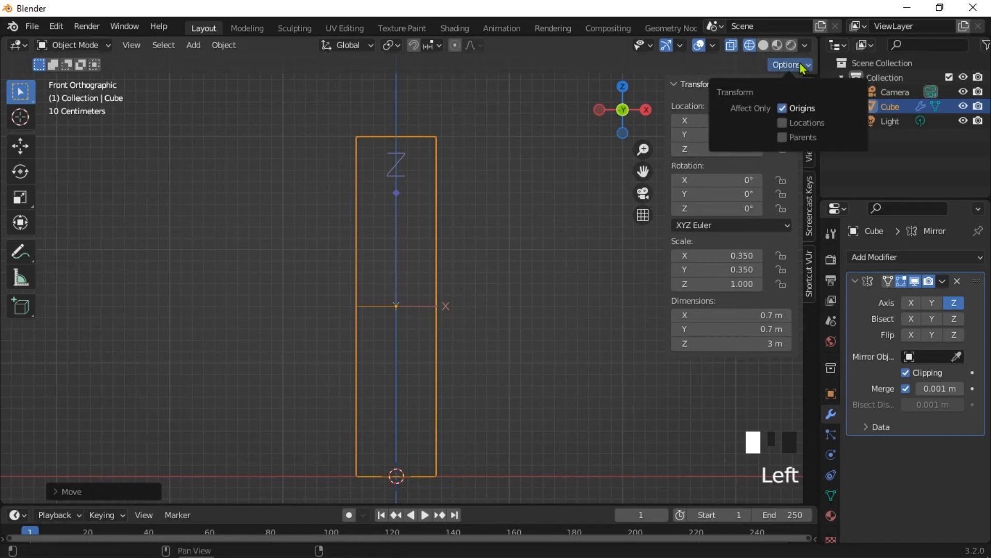
click(783, 109)
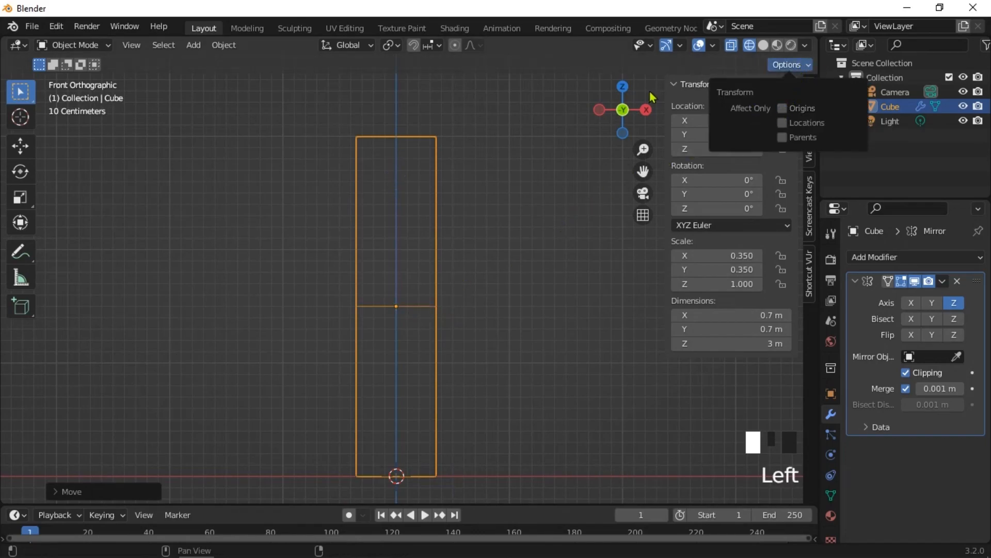
click(106, 46)
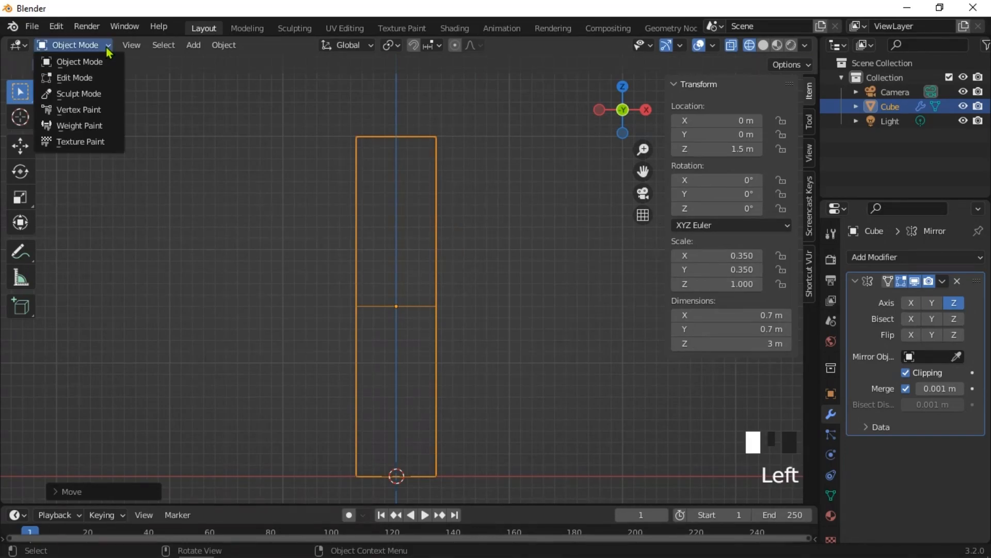
click(91, 76)
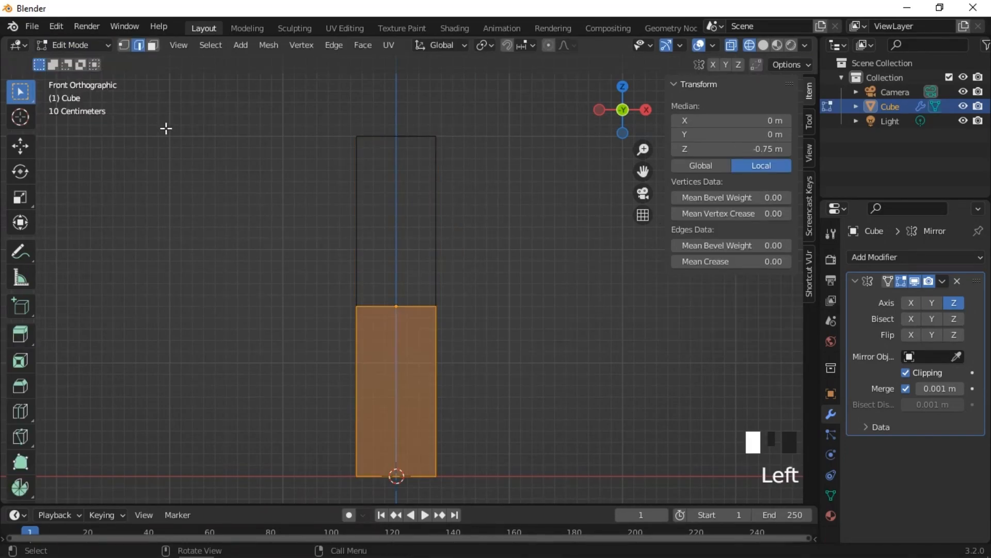
Clear the mesh selection and switch to vertex selection.
click(491, 321)
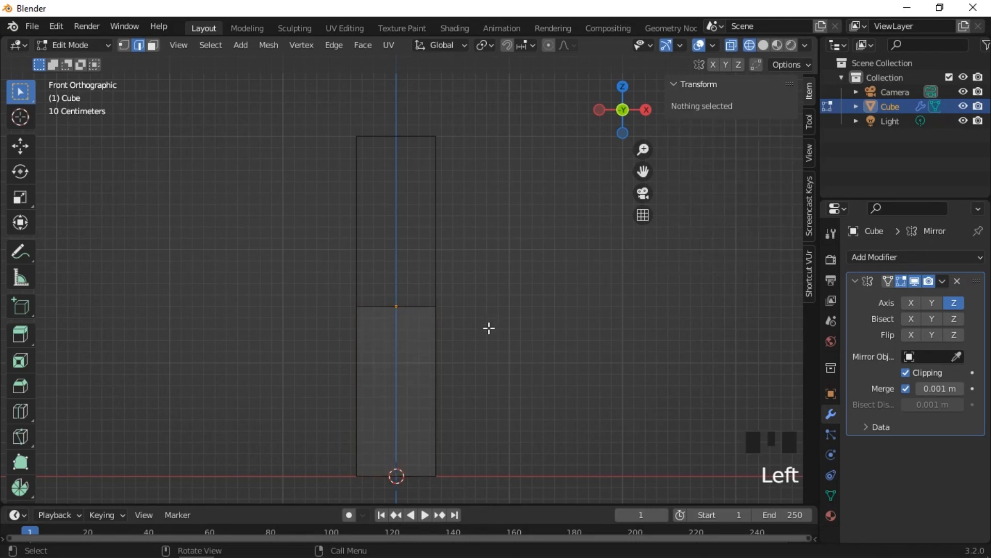
mouse_move(435, 313)
middle_down()
mouse_move(544, 339)
mouse_move(429, 310)
middle_up()
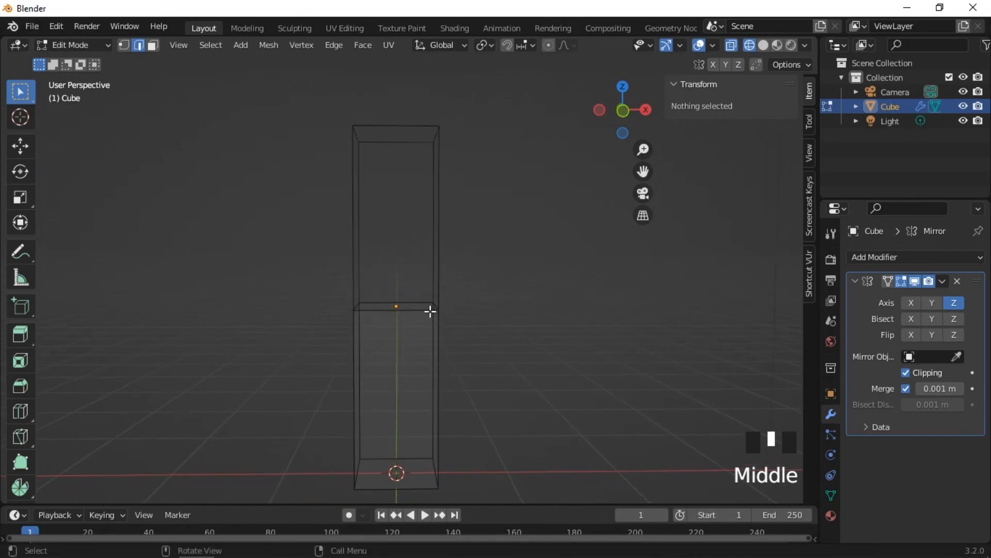
click(124, 46)
Try to move the right-hand vertices at the mirror seam freely to test the mirroring.
drag(428, 297, 506, 347)
key(g)
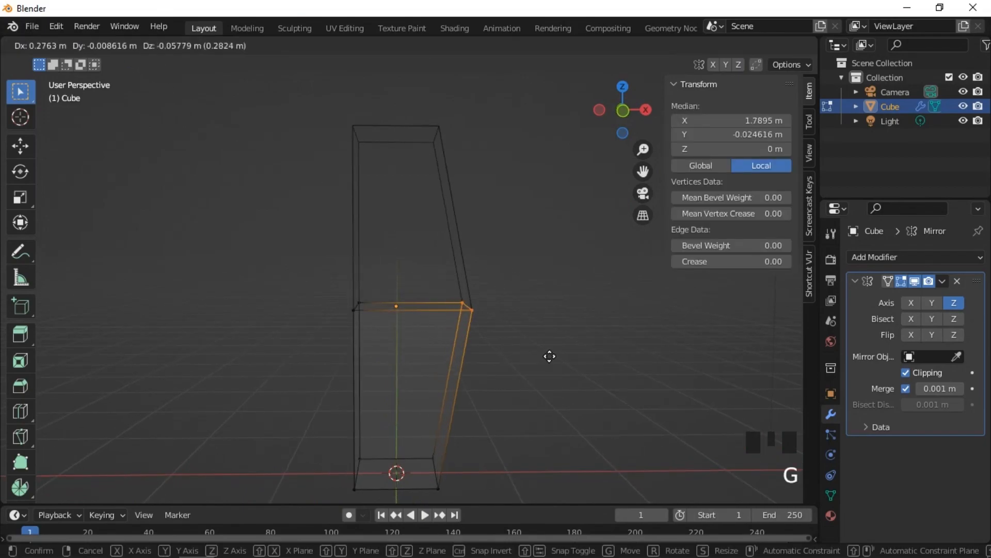
right_click(513, 376)
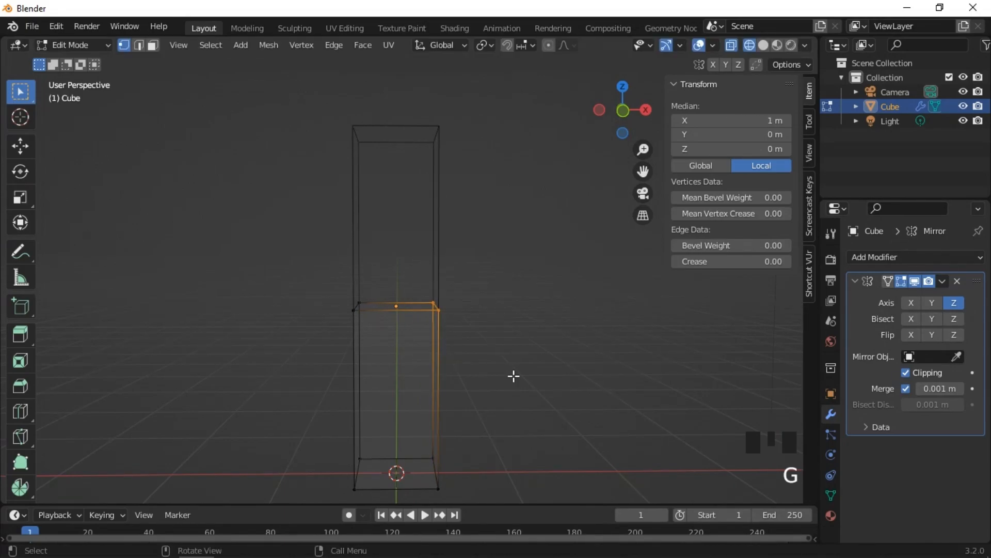
scroll(505, 373, down, 1)
key(KP_1)
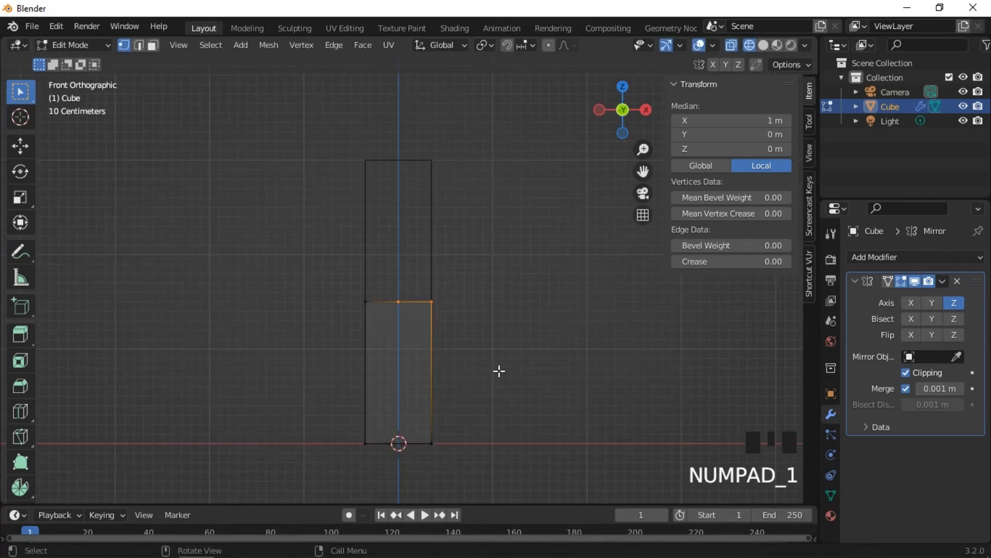
click(499, 370)
key(shift)
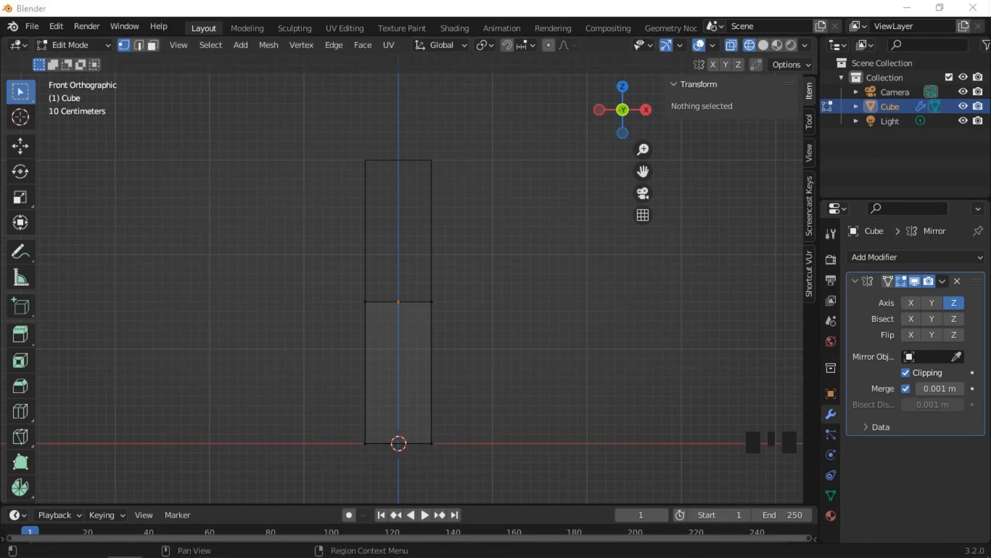
click(519, 326)
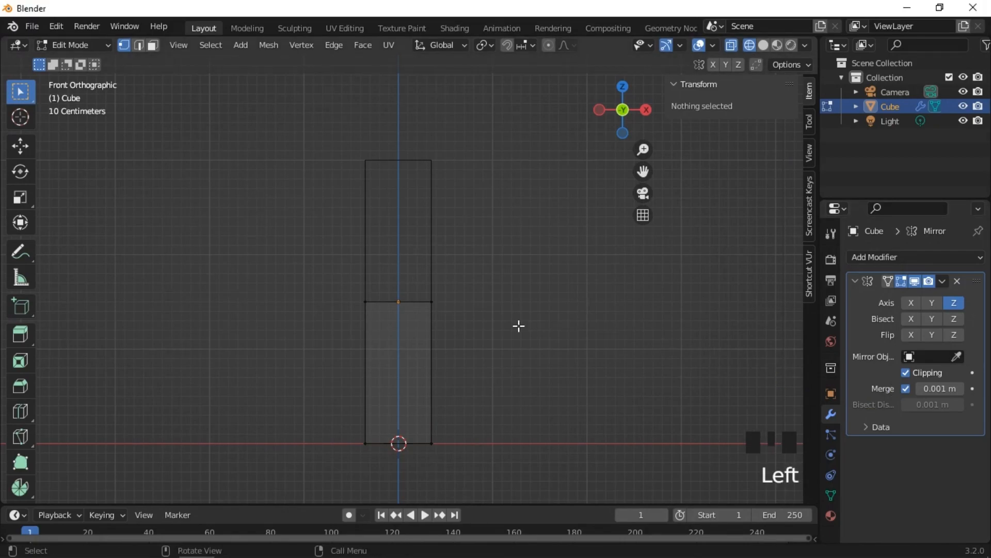
Cut a horizontal edge loop around the lower half near its bottom, at local Z of about -1.11 m, and deselect it.
click(406, 400)
key(ctrl+r)
drag(408, 397, 420, 432)
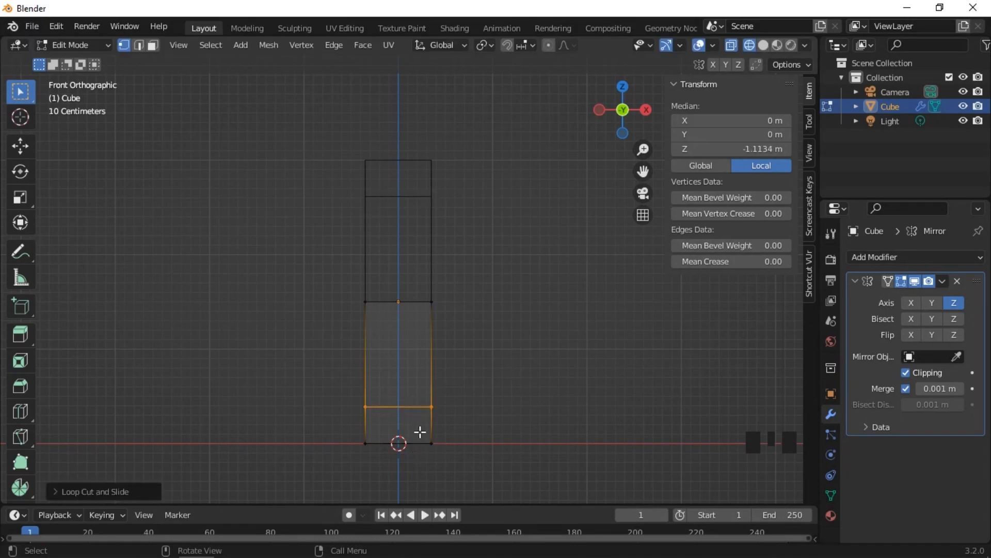
click(507, 410)
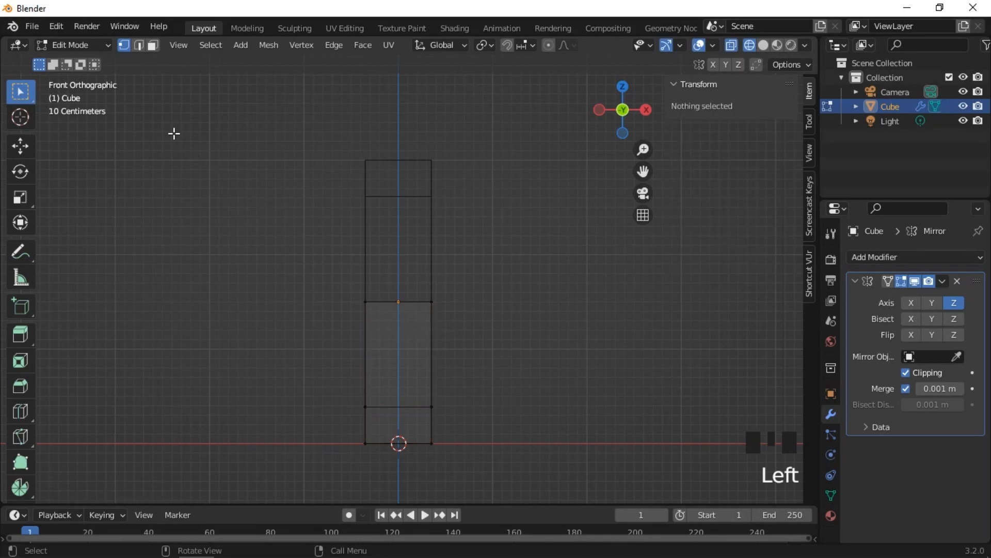
Switch to face selection and select the faces between the new edge loop and the mirror seam.
click(153, 48)
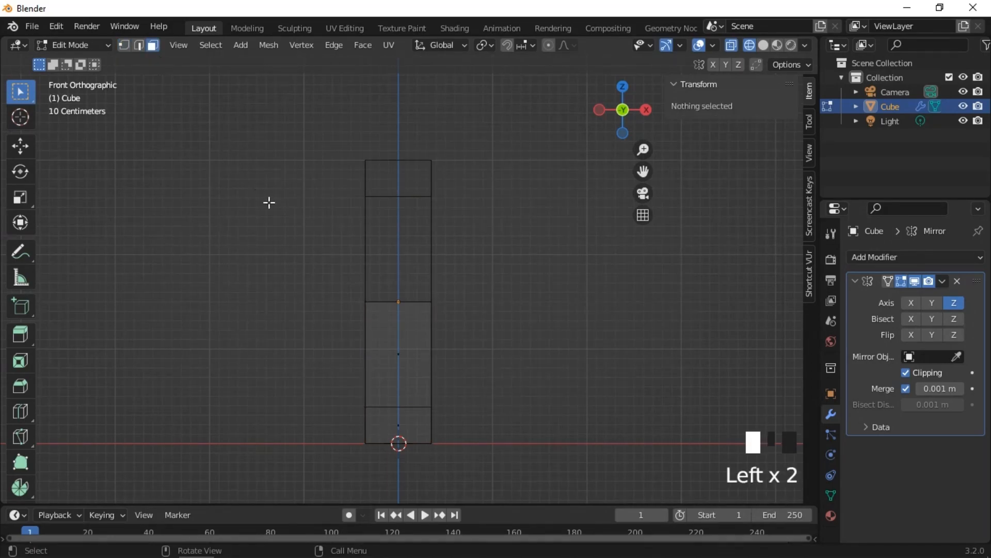
drag(467, 279, 350, 415)
key(s)
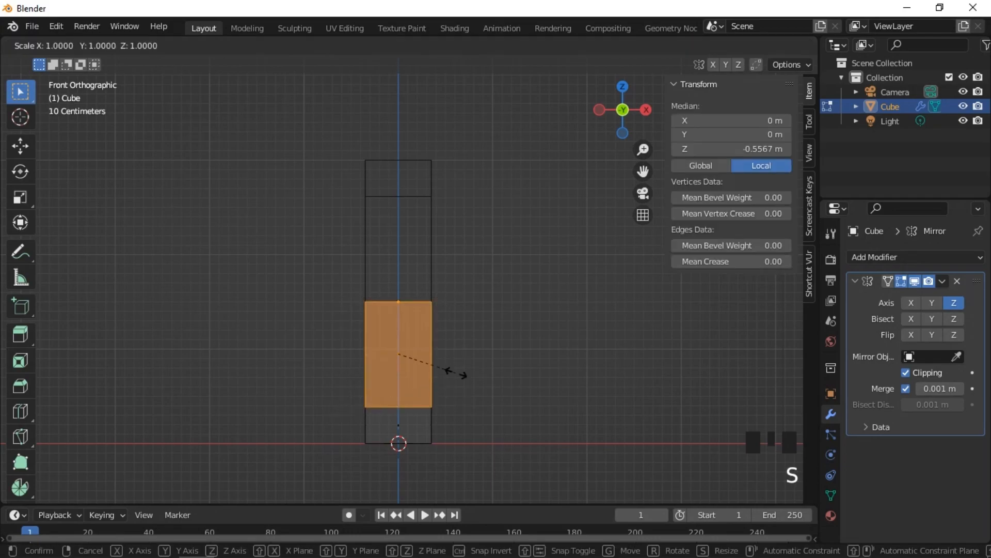
key(shift+z)
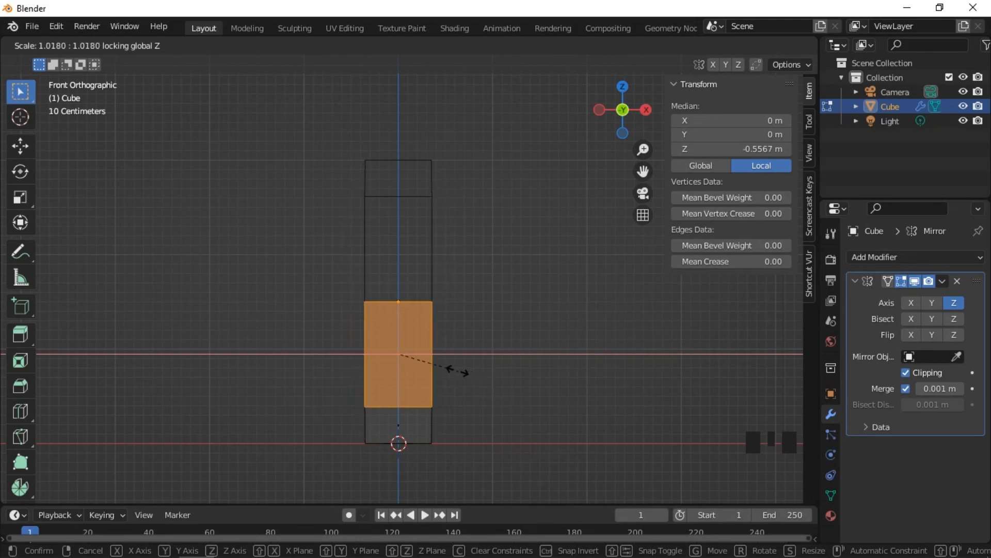
click(460, 371)
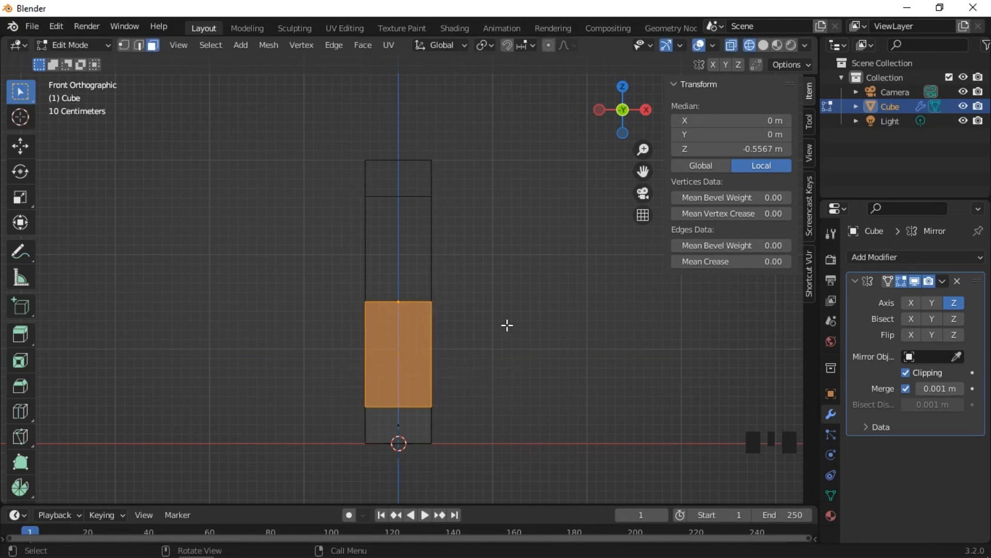
Extrude the selected shaft faces in place and scale them inward to about 0.77, excluding the Z axis.
key(e)
key(s)
key(shift+z)
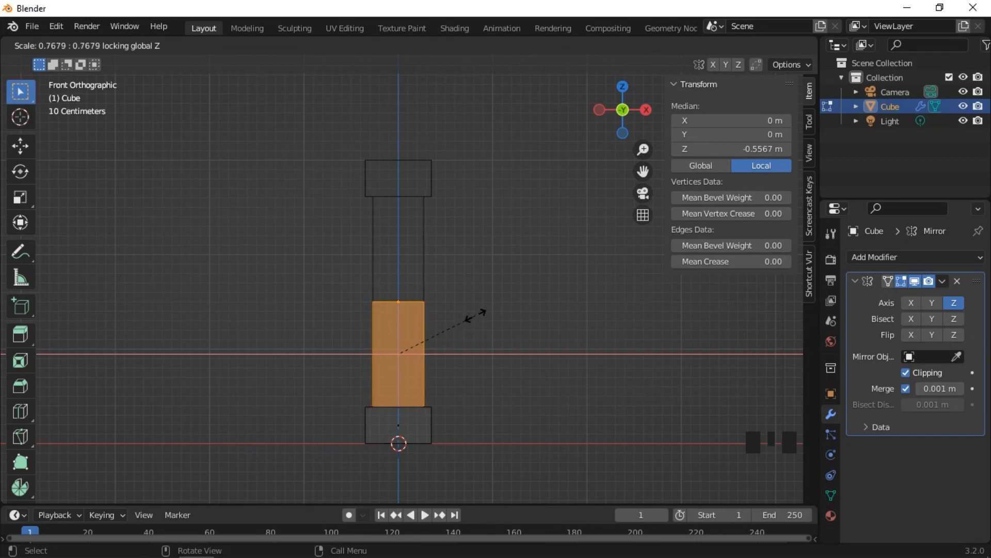
click(476, 316)
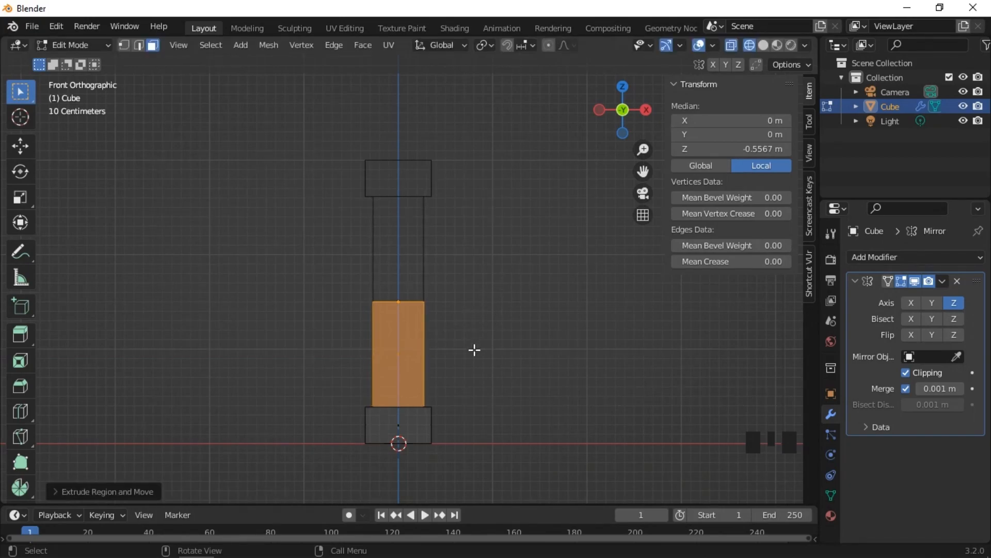
Cut an edge loop around the narrowed shaft below the mirror seam, at local Z of about -0.32 m.
mouse_move(473, 355)
middle_down()
mouse_move(551, 380)
mouse_move(490, 355)
mouse_move(480, 337)
middle_up()
key(KP_1)
scroll(489, 355, up, 1)
scroll(481, 335, up, 1)
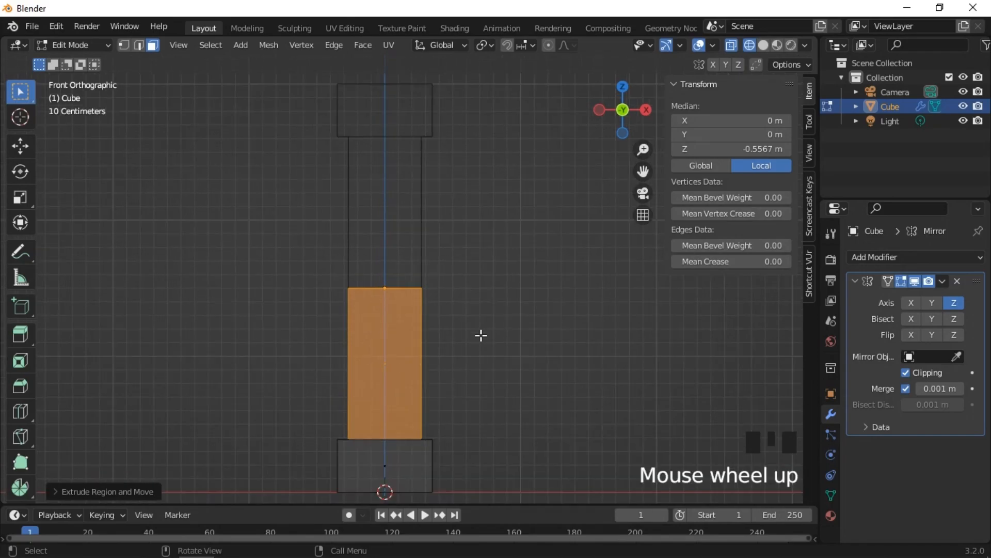
key(ctrl+r)
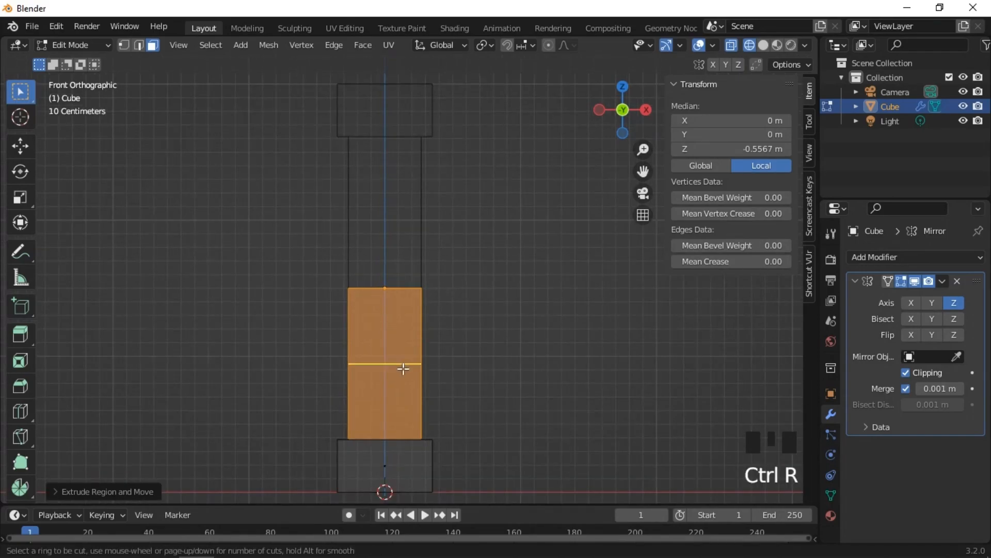
click(403, 368)
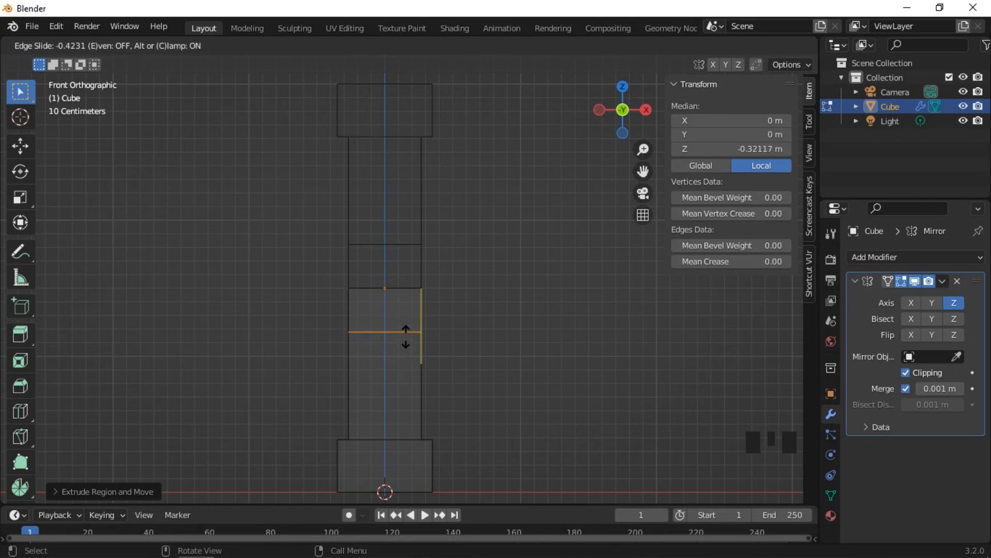
click(405, 336)
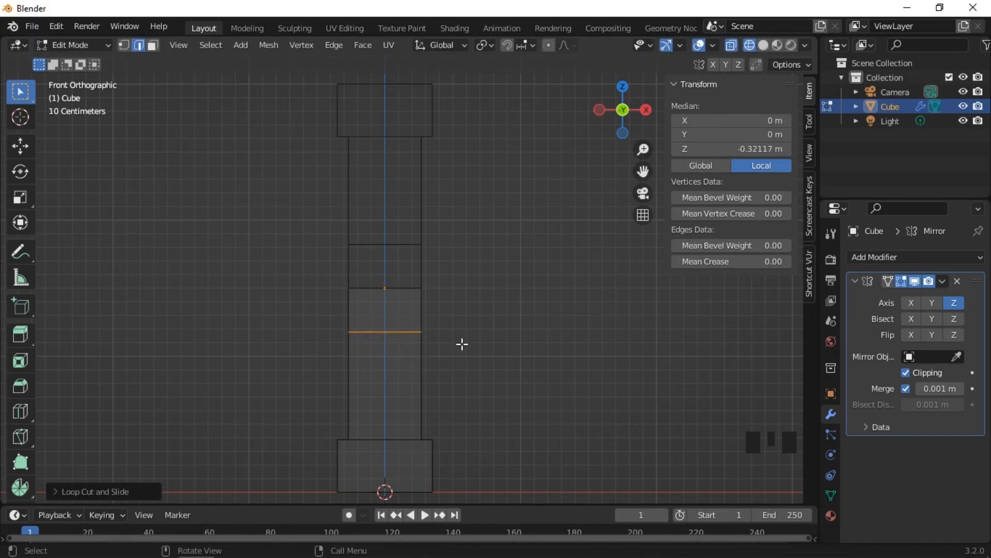
Bevel the new shaft edge loop into a narrow band with two segments.
key(ctrl+b)
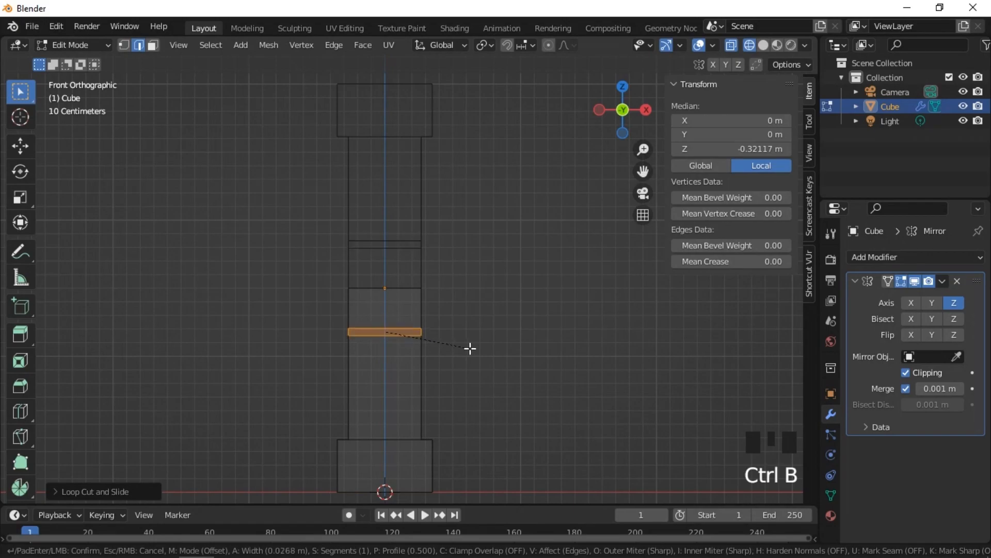
scroll(471, 349, up, 1)
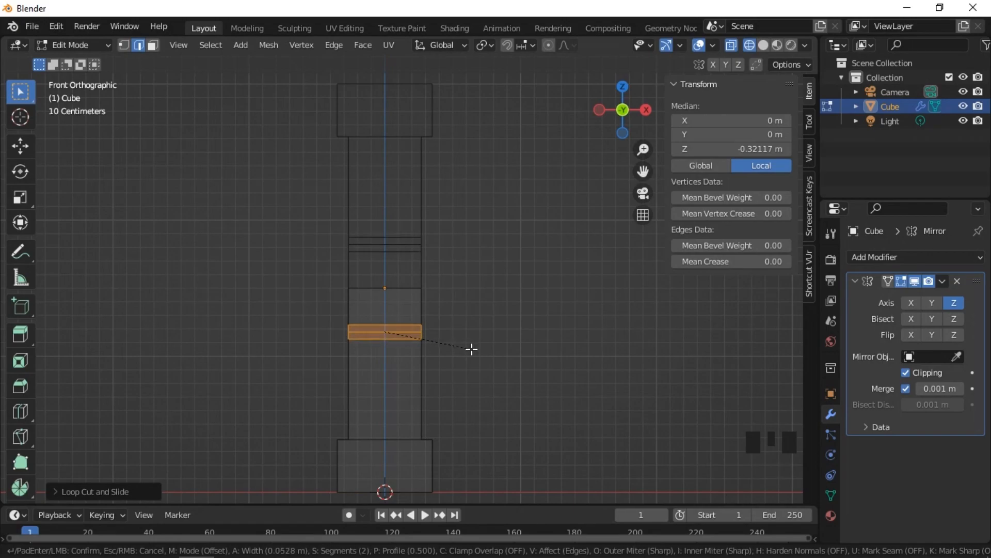
click(469, 348)
click(462, 351)
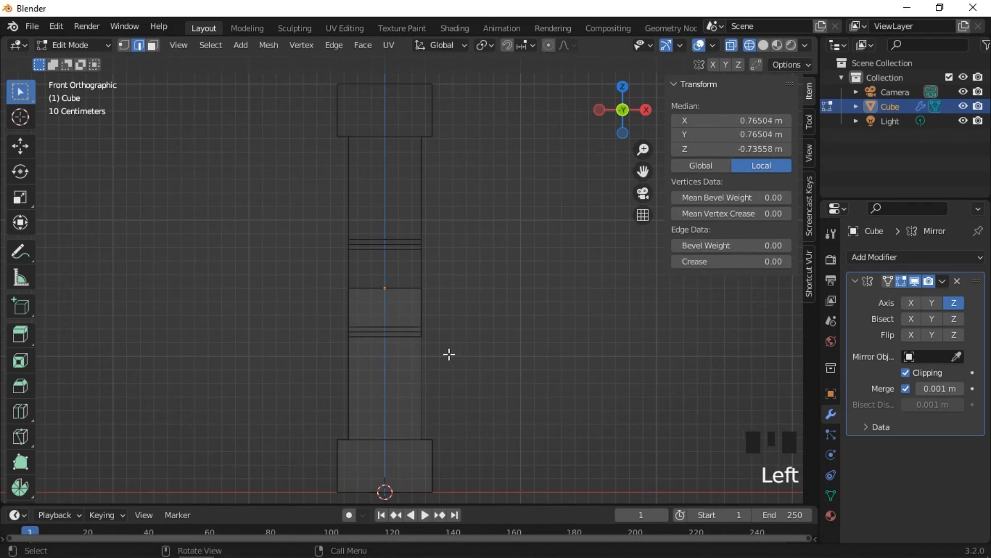
Select the middle edge loop of the beveled band and scale it slightly inward to form a V-shaped groove.
click(419, 333)
mouse_move(435, 341)
middle_down()
mouse_move(450, 349)
mouse_move(422, 339)
middle_up()
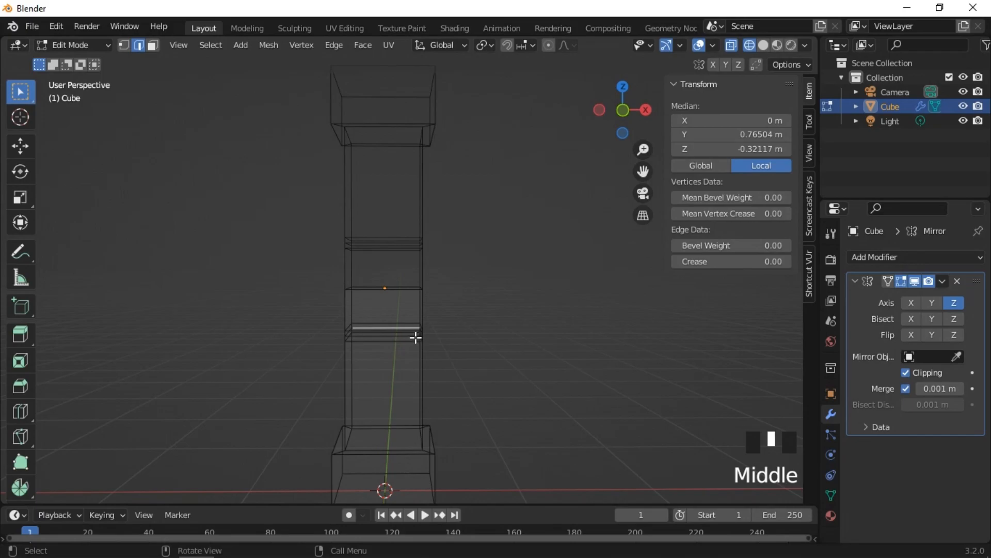
alt+shift+click(416, 336)
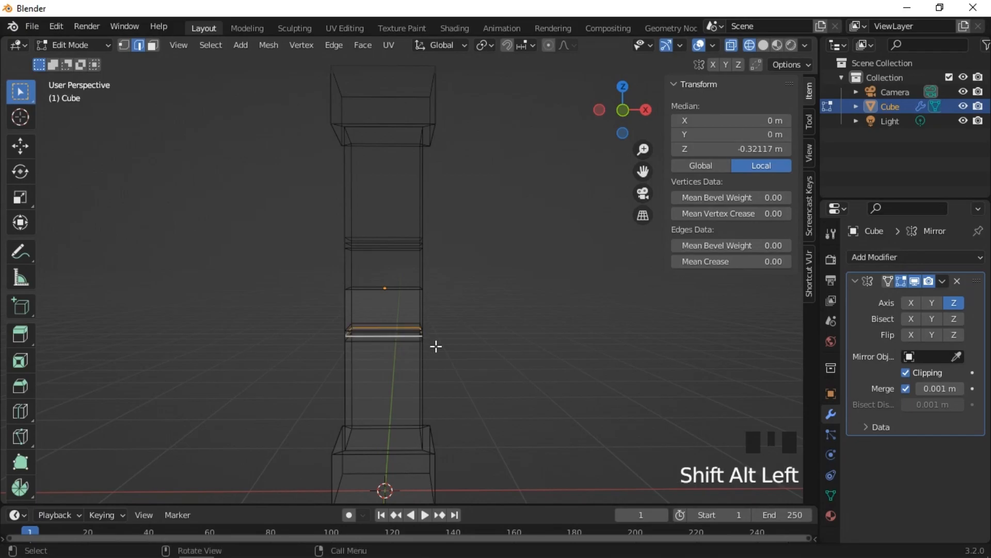
middle_drag(438, 345, 436, 342)
key(KP_1)
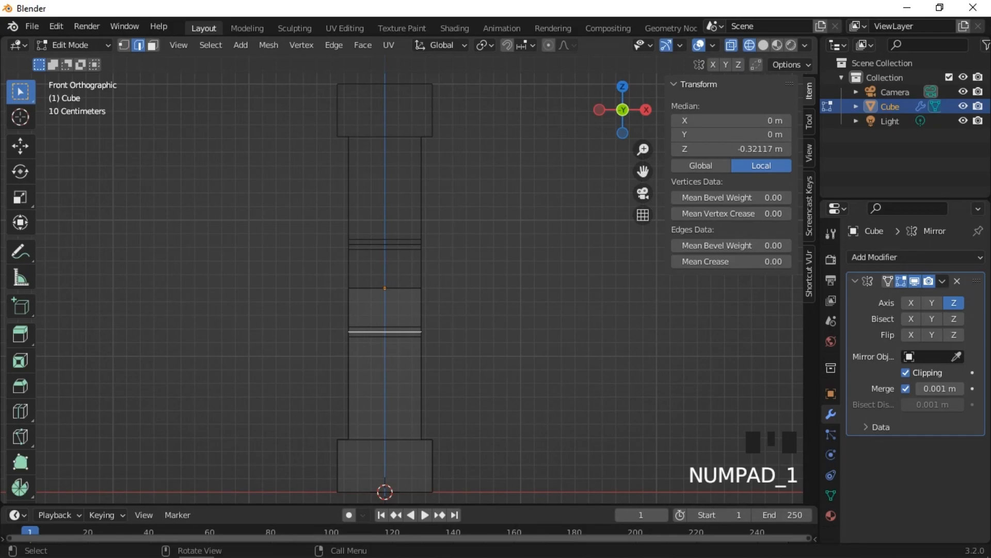
key(s)
click(456, 350)
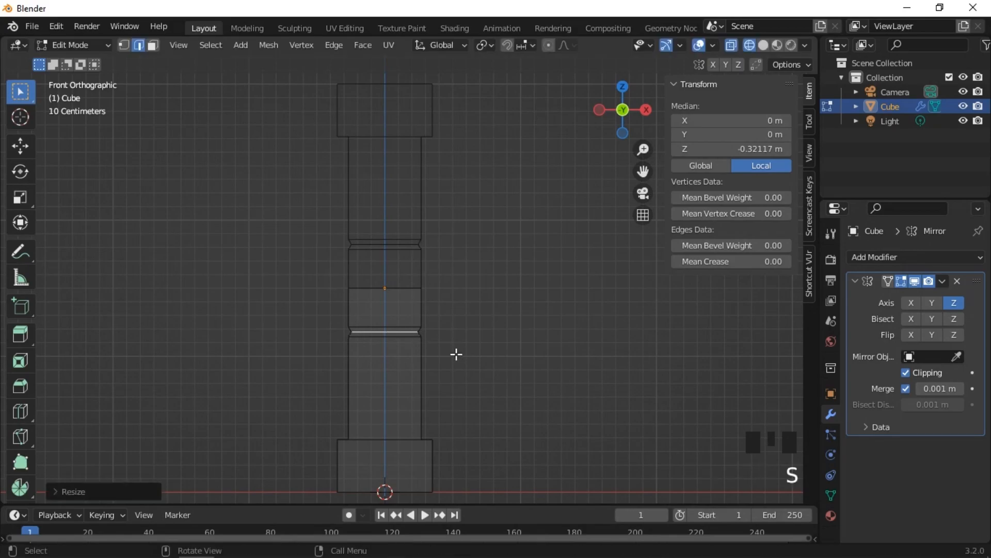
Try an edge loop cut near the lower end of the shaft, just above the base block, and undo it.
middle_drag(461, 368, 436, 312)
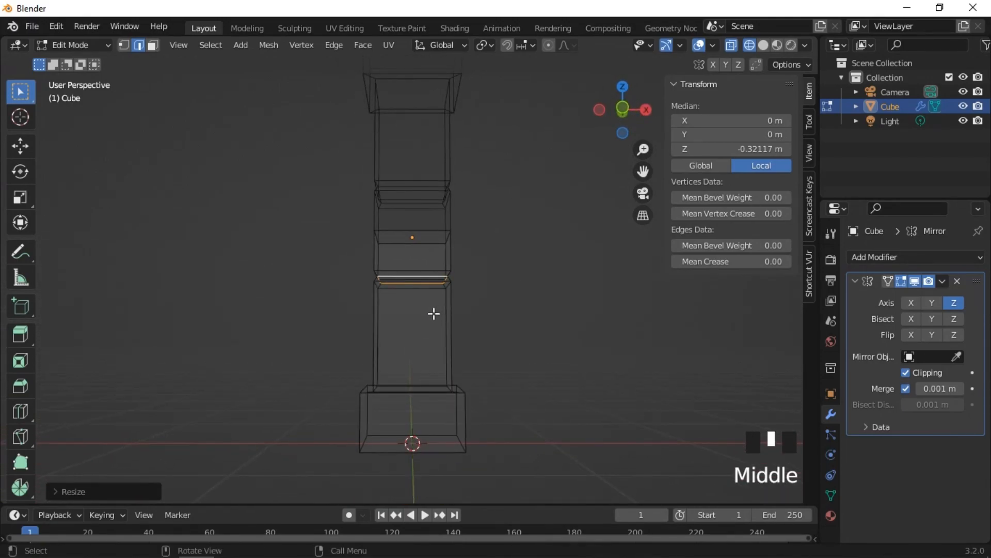
click(425, 334)
key(ctrl+r)
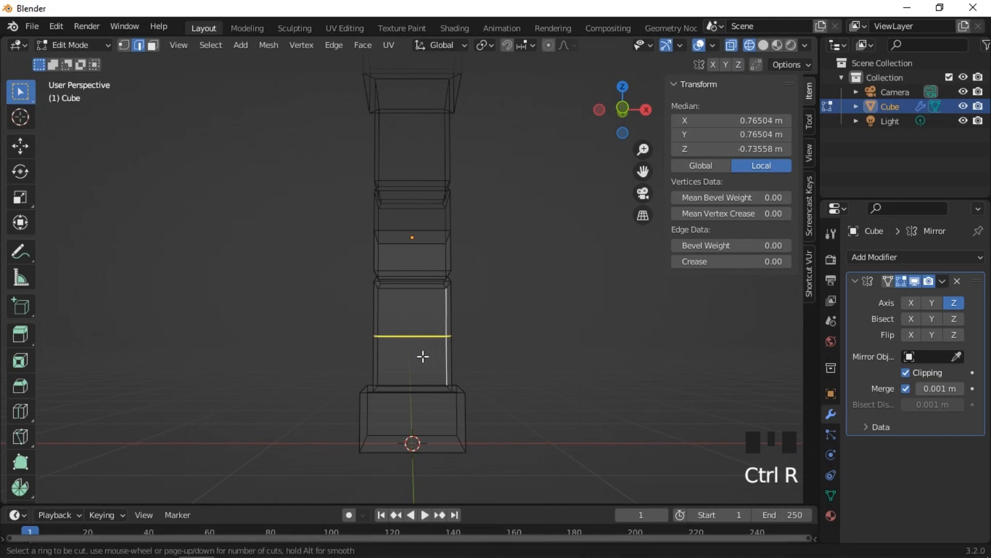
click(423, 356)
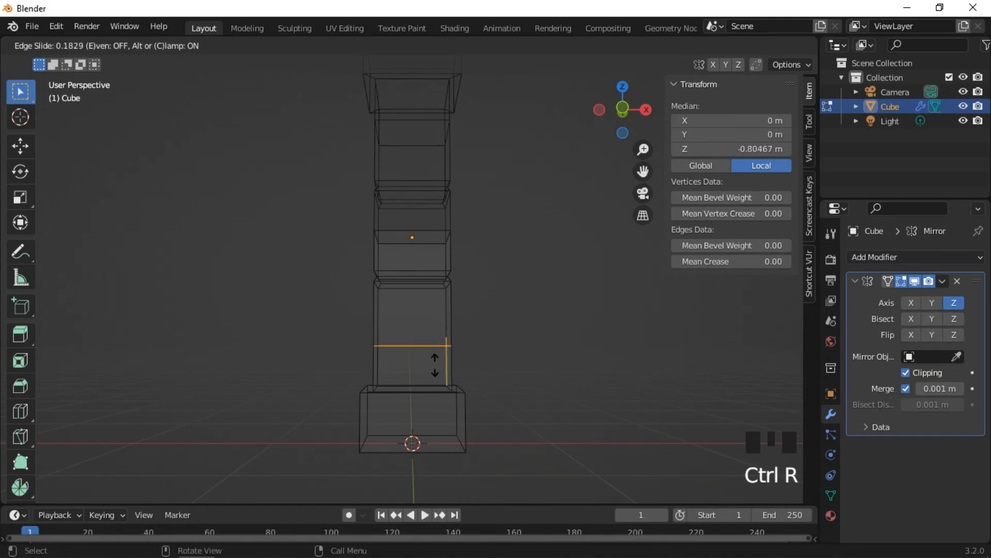
click(444, 396)
middle_drag(445, 396, 520, 423)
key(ctrl+z)
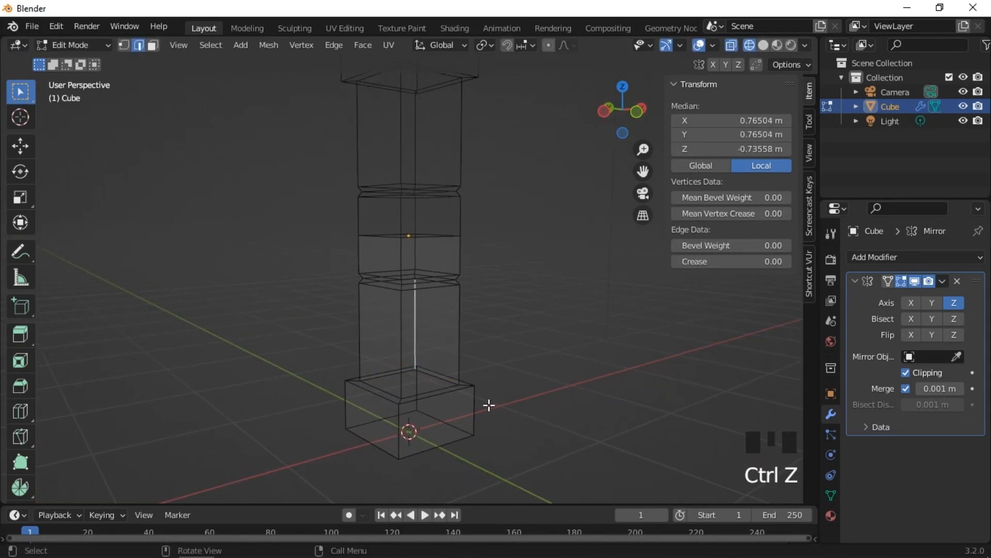
Cut an edge loop around the shaft just above the base block, at local Z of about -1.07 m, and deselect it.
key(ctrl+r)
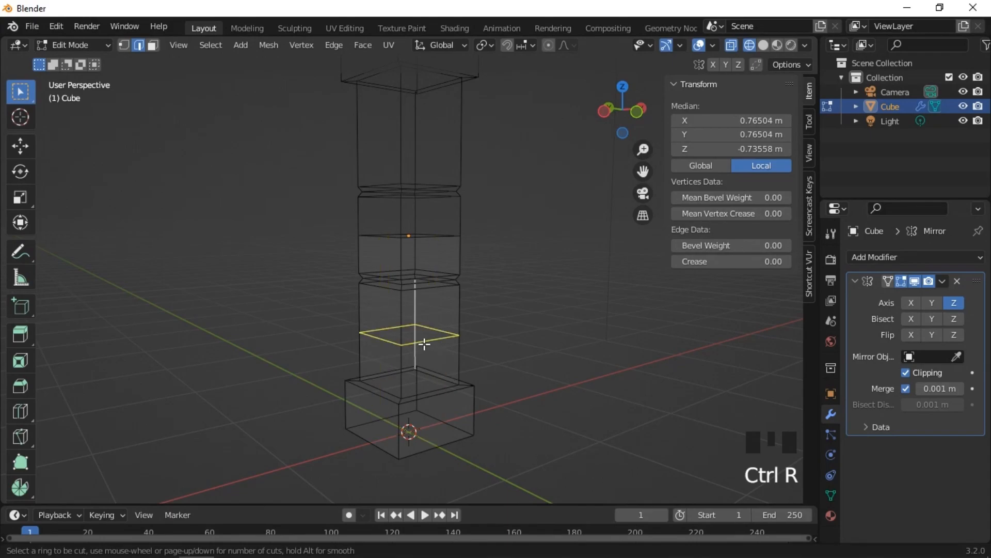
click(432, 347)
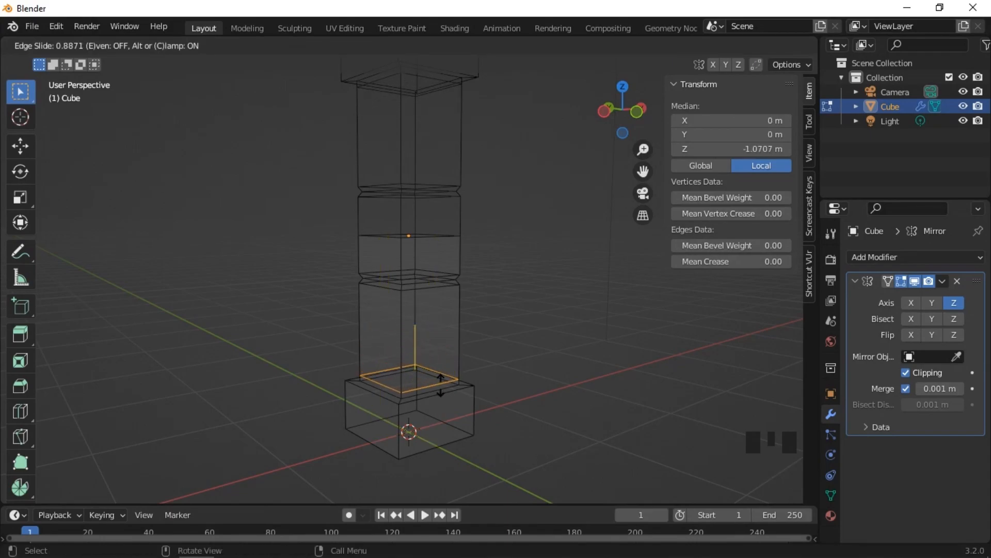
click(454, 393)
click(543, 398)
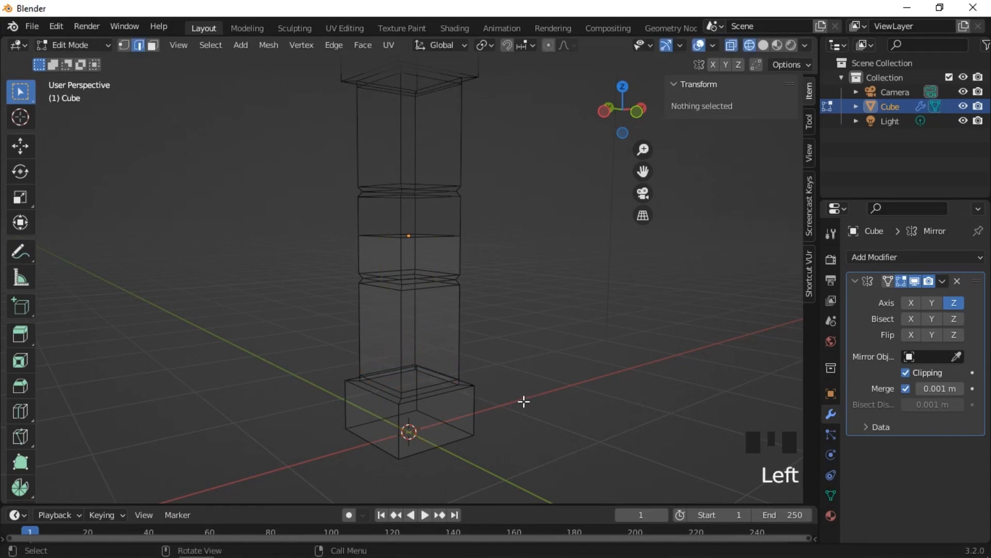
Select the edge loop where the shaft meets the base block and scale it inward to about 0.94.
middle_drag(516, 403, 479, 398)
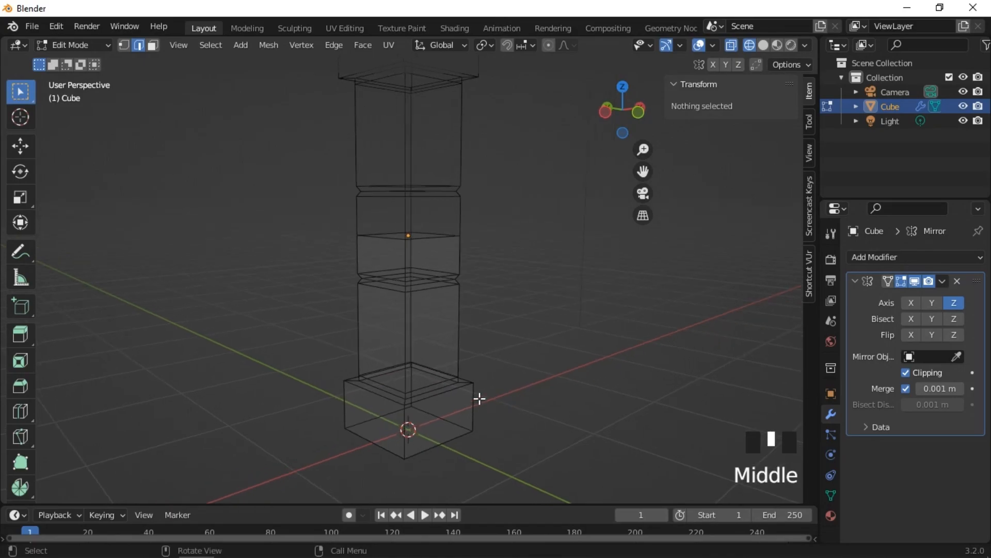
alt+shift+click(438, 391)
middle_drag(495, 394, 466, 381)
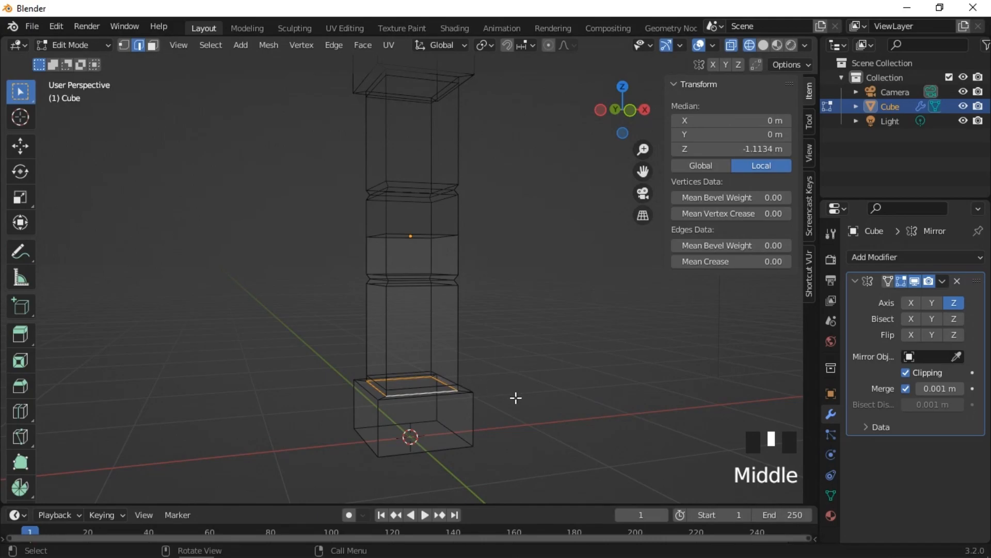
key(s)
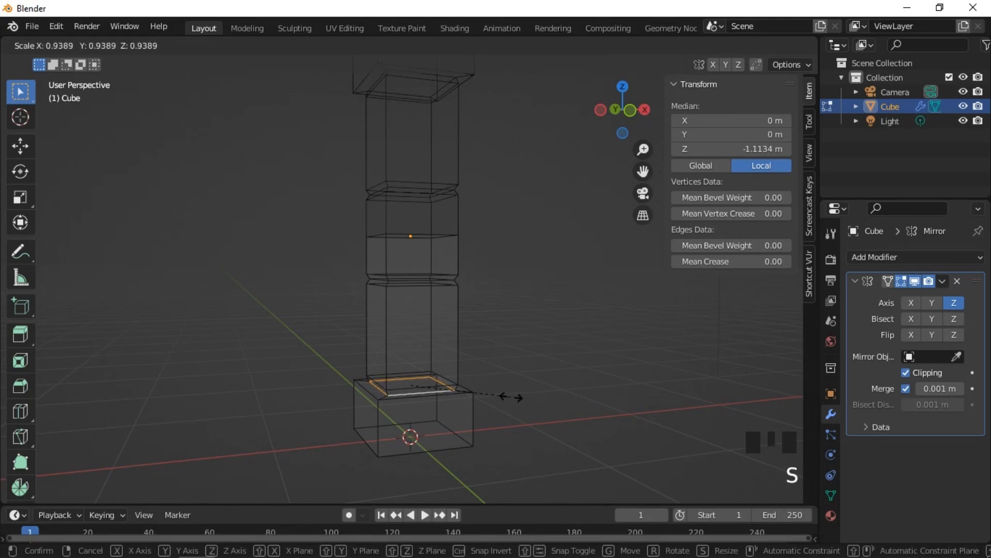
click(511, 397)
Examine the column's grooves and base in solid shading and return to wireframe display.
middle_drag(542, 421, 502, 432)
click(763, 45)
mouse_move(449, 299)
middle_down()
mouse_move(508, 320)
mouse_move(505, 281)
mouse_move(536, 272)
mouse_move(564, 283)
mouse_move(445, 291)
middle_up()
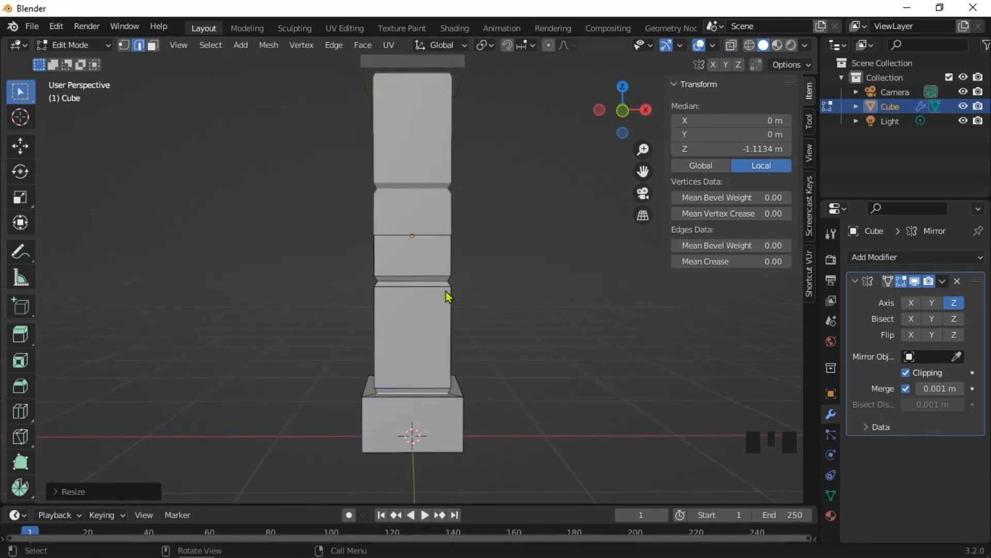
click(750, 46)
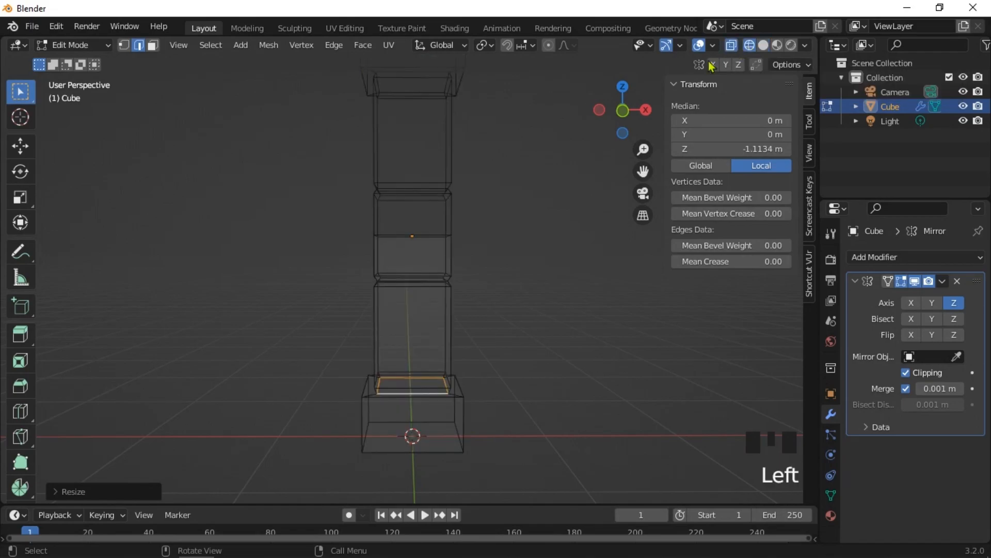
Select all edges of the lower half of the column in front view.
scroll(507, 412, up, 1)
middle_drag(504, 410, 510, 377)
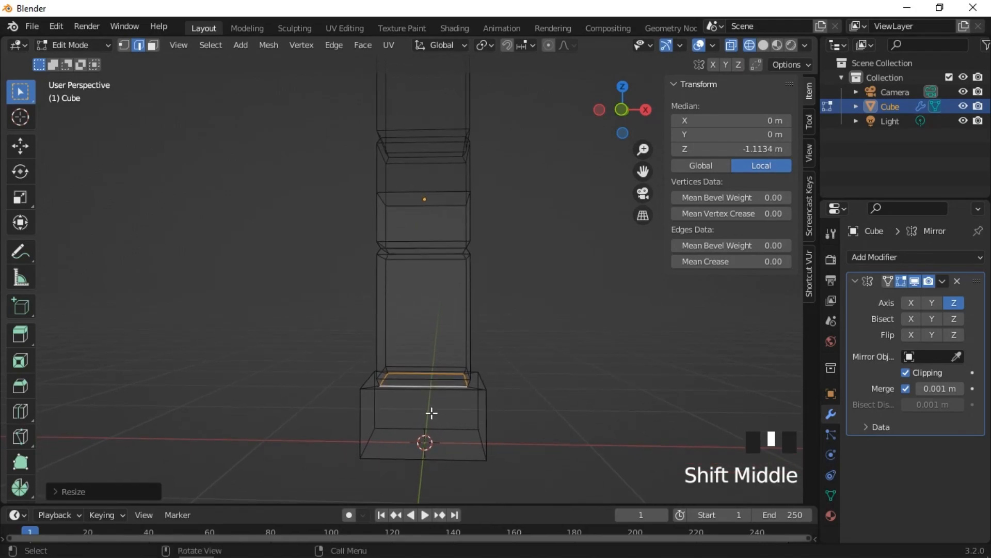
click(393, 336)
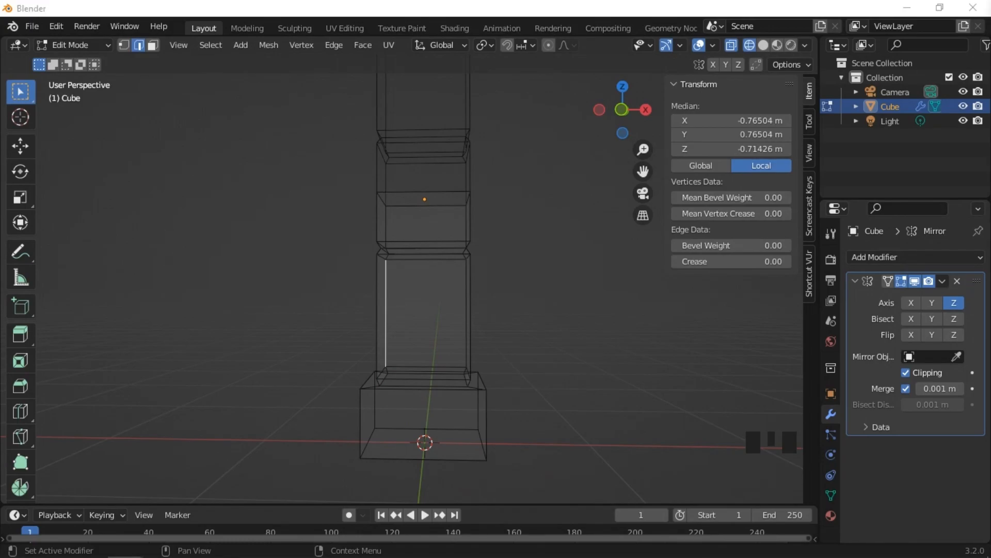
click(548, 447)
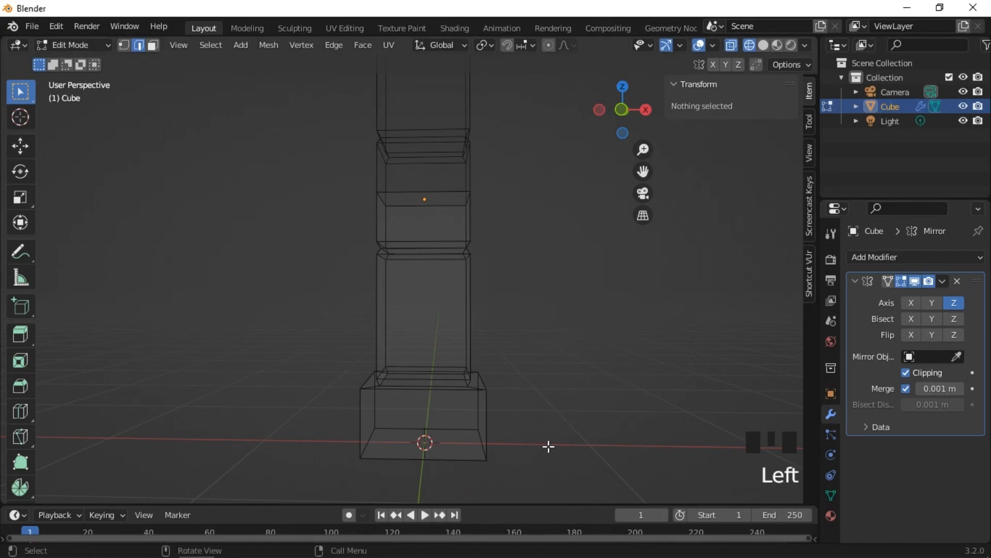
click(537, 396)
key(KP_1)
drag(543, 448, 273, 192)
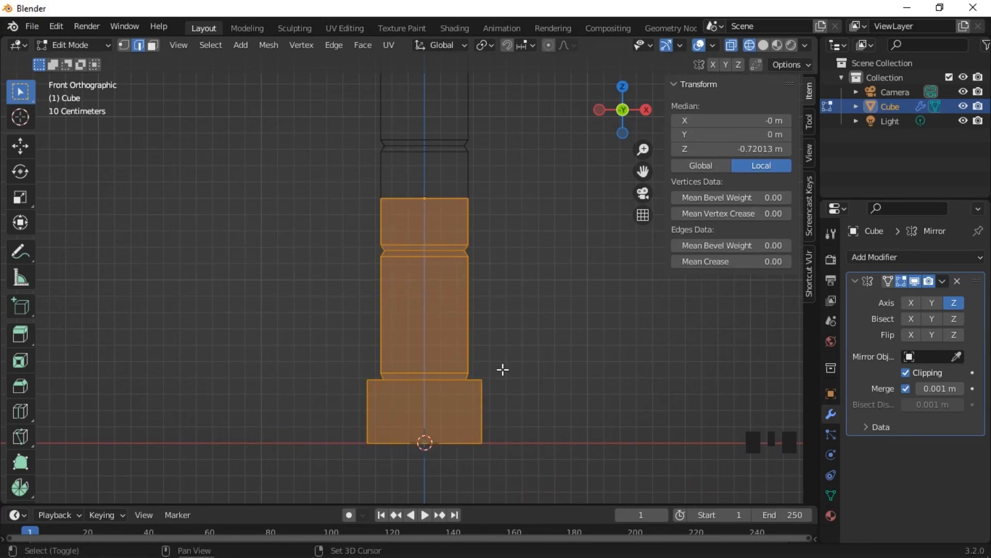
key(shift+z)
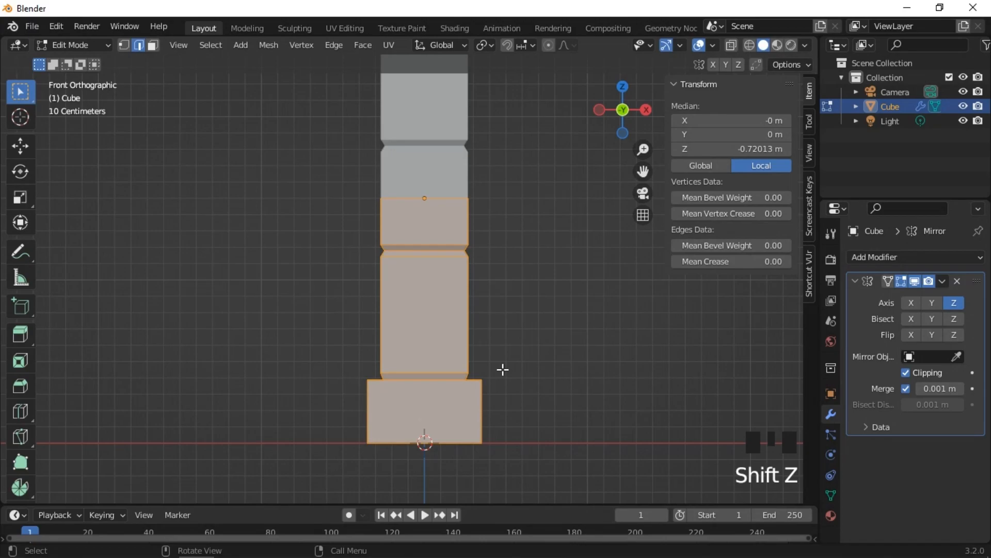
click(495, 365)
drag(537, 452, 290, 192)
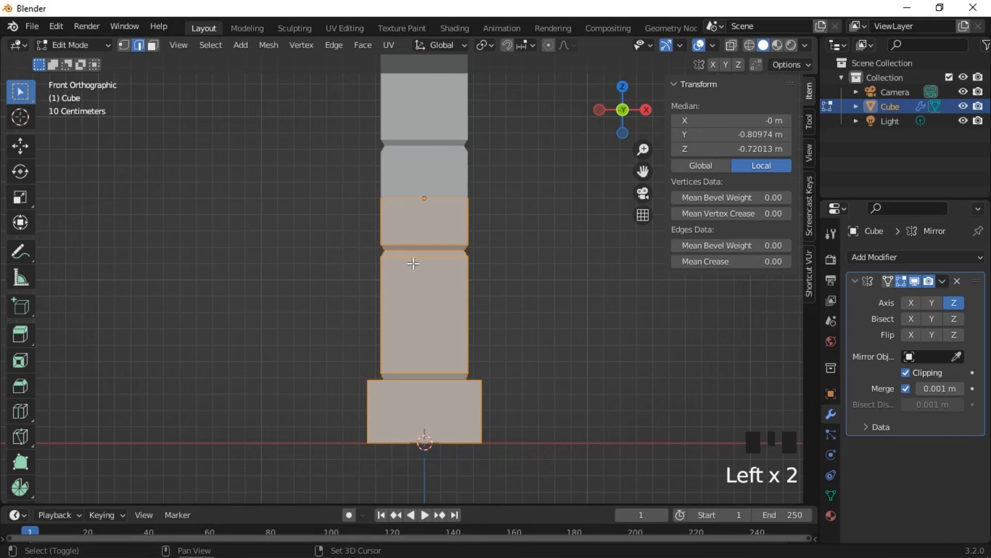
key(shift+z)
key(s)
key(shift+z)
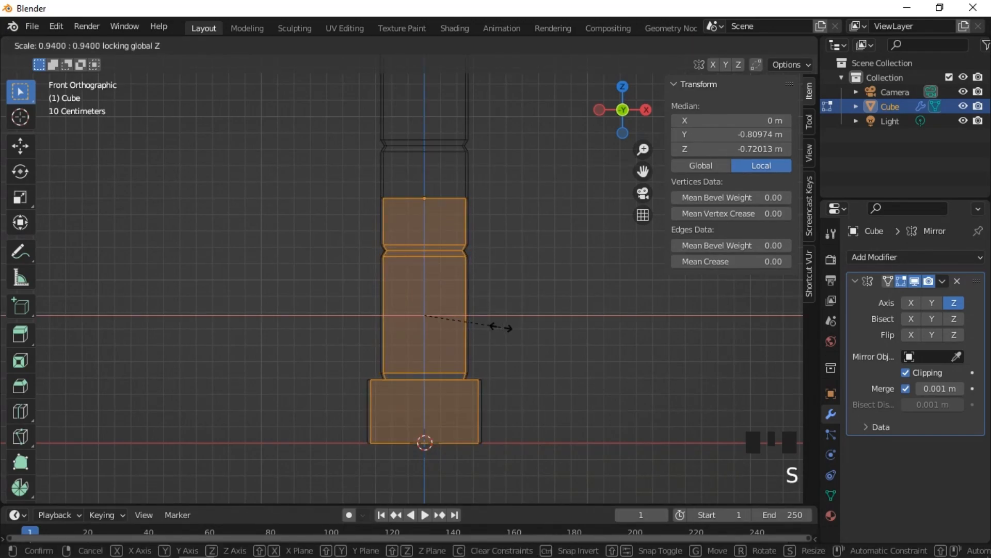
right_click(501, 327)
middle_drag(509, 337, 531, 353)
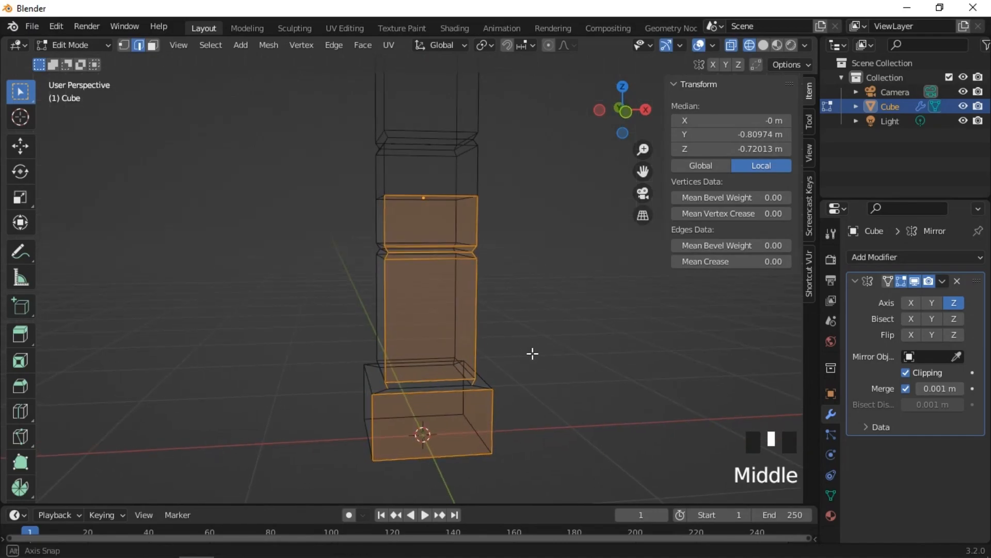
click(531, 372)
key(KP_1)
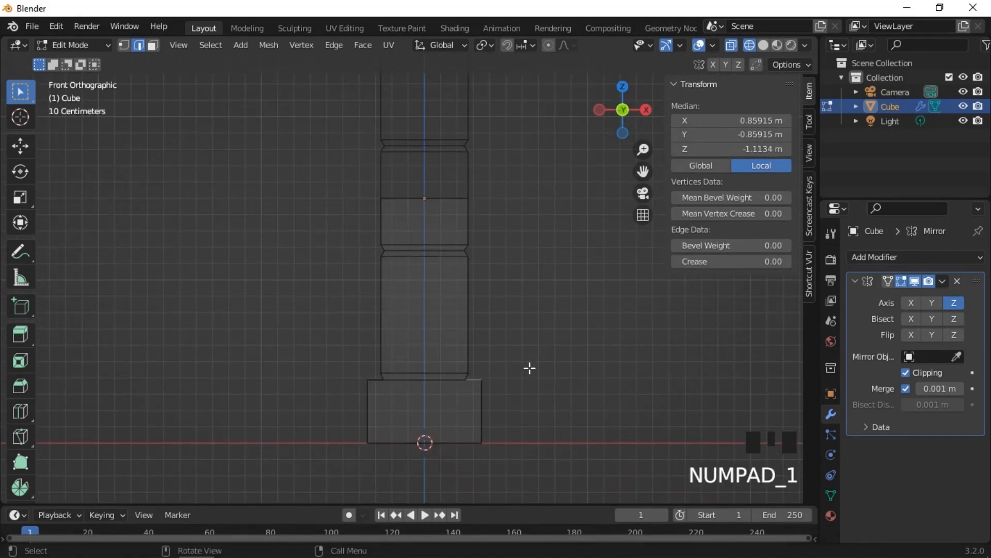
Cut an edge loop around the lower part of the base block at local Z of about -1.39 m.
click(458, 411)
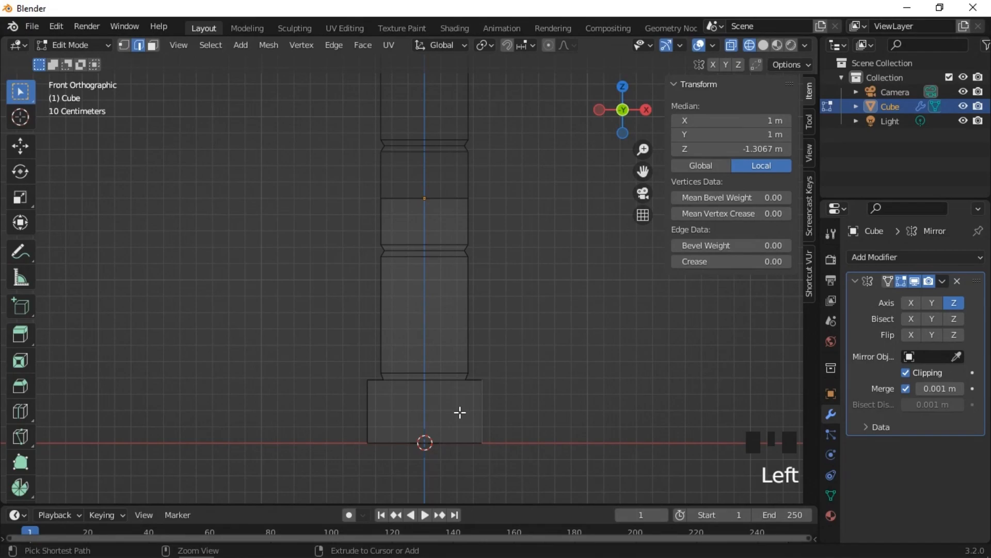
key(ctrl+r)
click(459, 411)
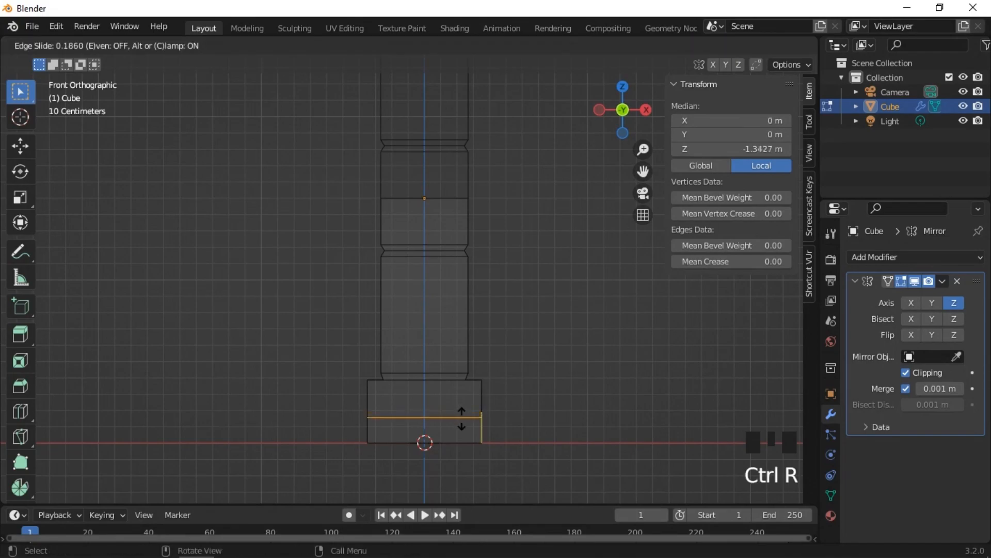
click(465, 426)
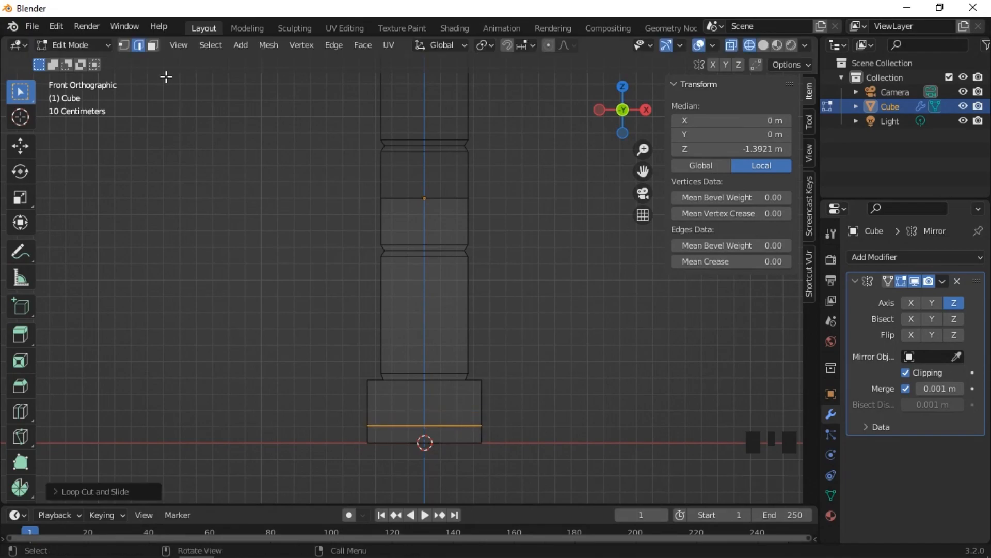
Select the faces of the band below the new loop and extrude them outward, scaling X and Y to about 1.11.
click(151, 46)
drag(522, 482, 318, 411)
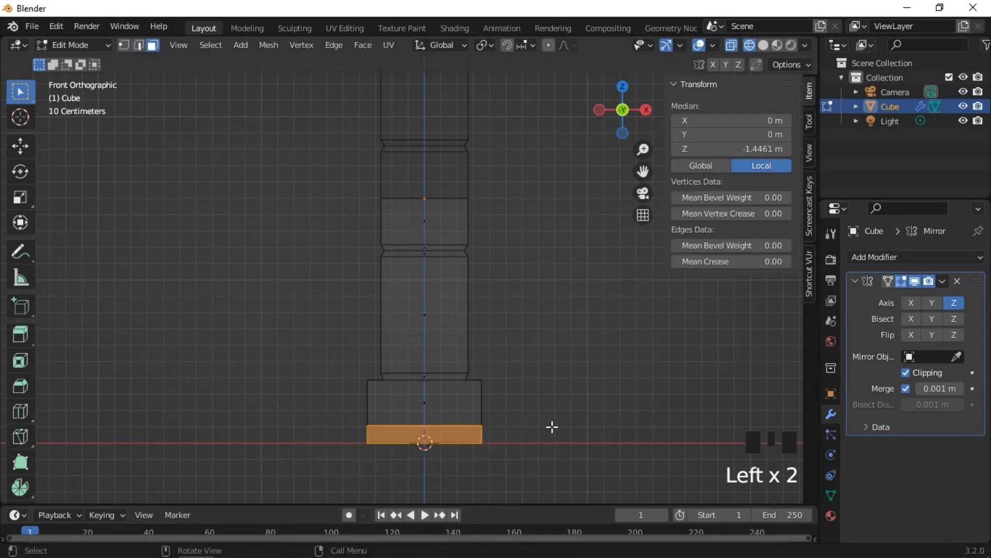
key(e)
key(s)
key(shift+z)
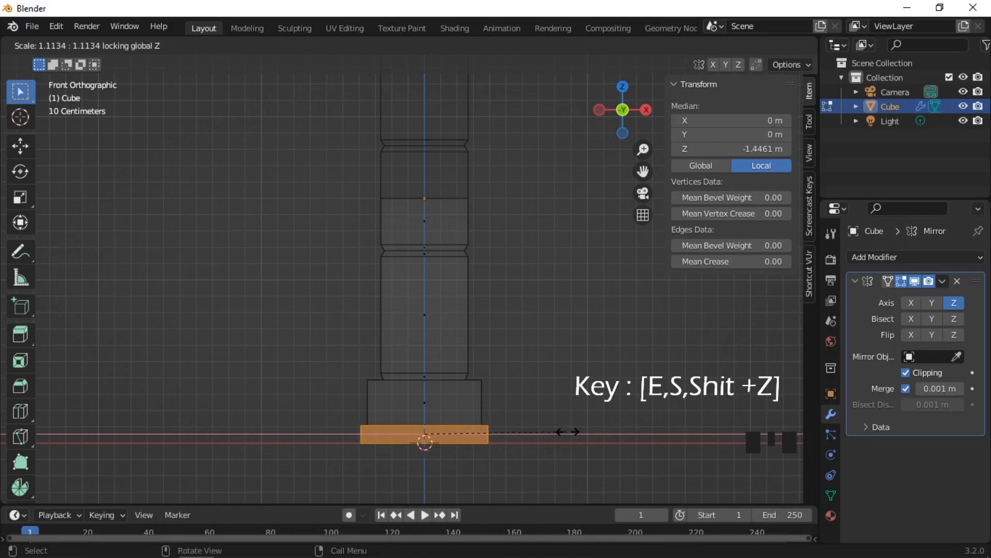
click(575, 434)
mouse_move(549, 412)
middle_down()
mouse_move(562, 436)
mouse_move(602, 451)
mouse_move(534, 422)
middle_up()
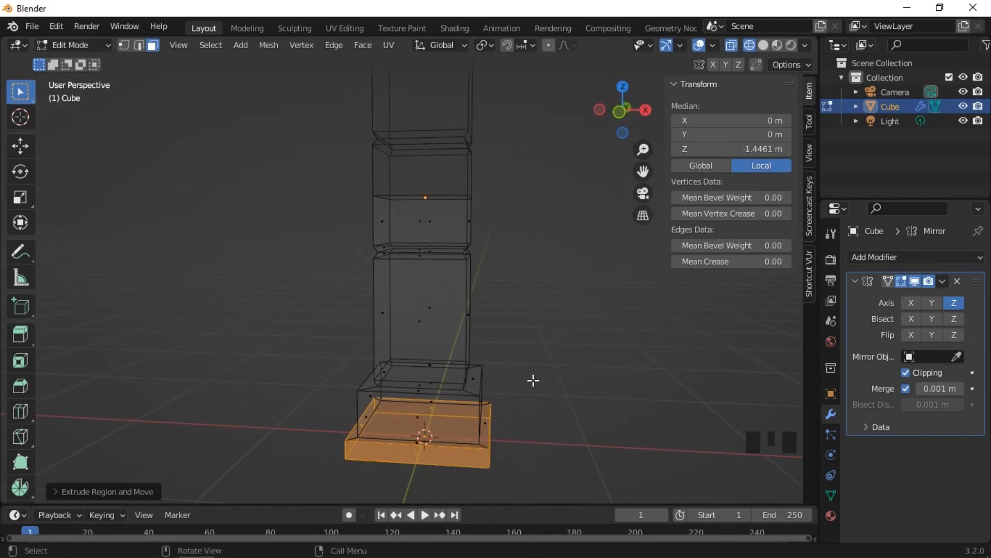
middle_drag(525, 377, 547, 378)
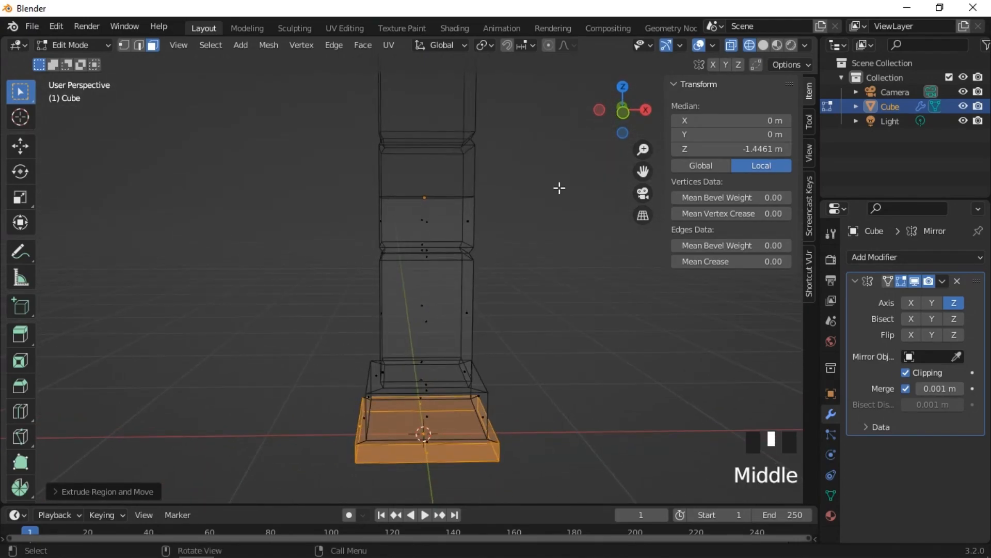
In solid shading, grow the selection to the whole base block and its plinth, and scale it in X and Y to about 0.96.
click(763, 45)
mouse_move(437, 236)
middle_down()
mouse_move(545, 237)
mouse_move(445, 239)
mouse_move(547, 257)
mouse_move(444, 253)
middle_up()
scroll(544, 237, down, 3)
scroll(473, 370, up, 2)
key(ctrl)
key(ctrl+KP_Add)
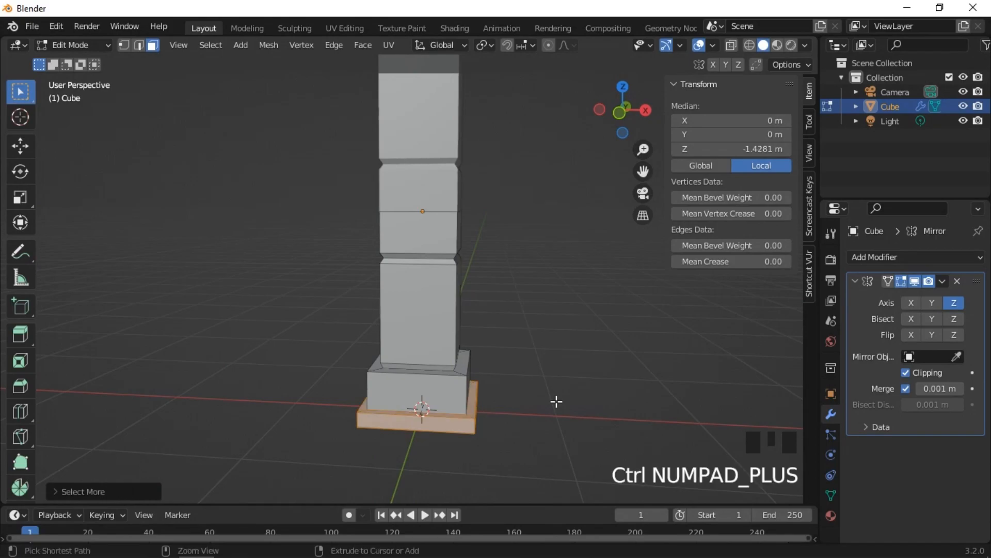
key(ctrl+KP_Add)
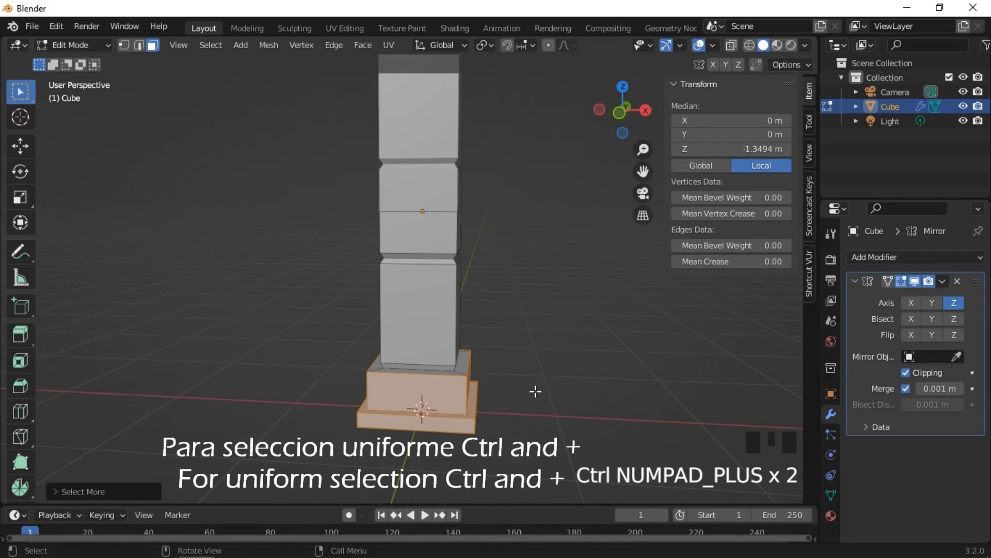
key(KP_1)
key(s)
key(shift+z)
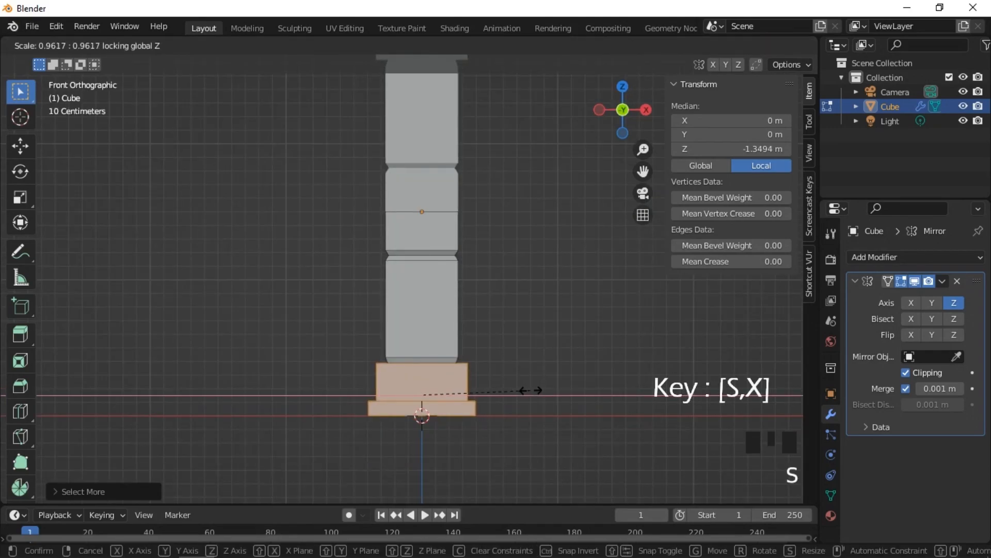
click(531, 391)
Select the column in Object Mode and apply its Mirror modifier.
middle_drag(530, 390, 405, 367)
scroll(461, 385, down, 2)
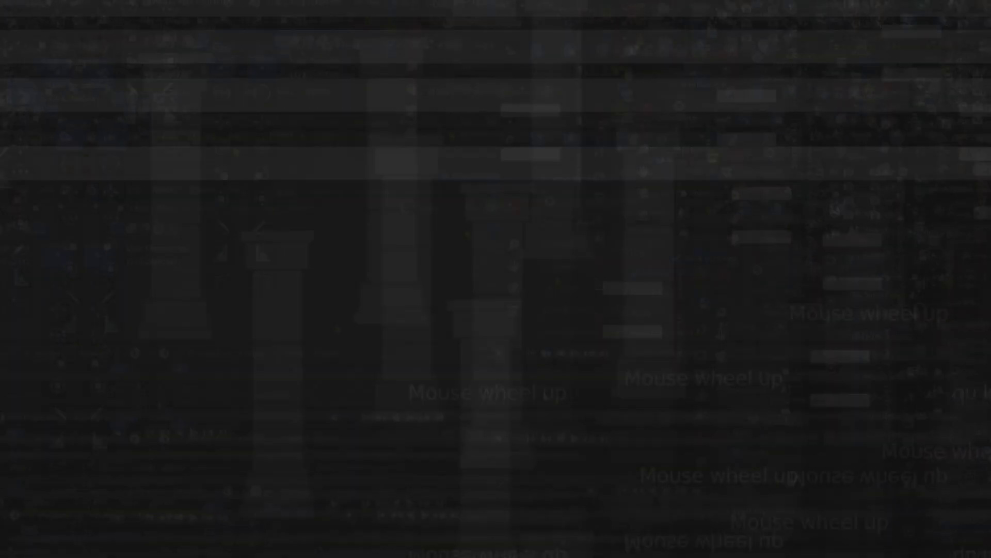
scroll(523, 262, up, 3)
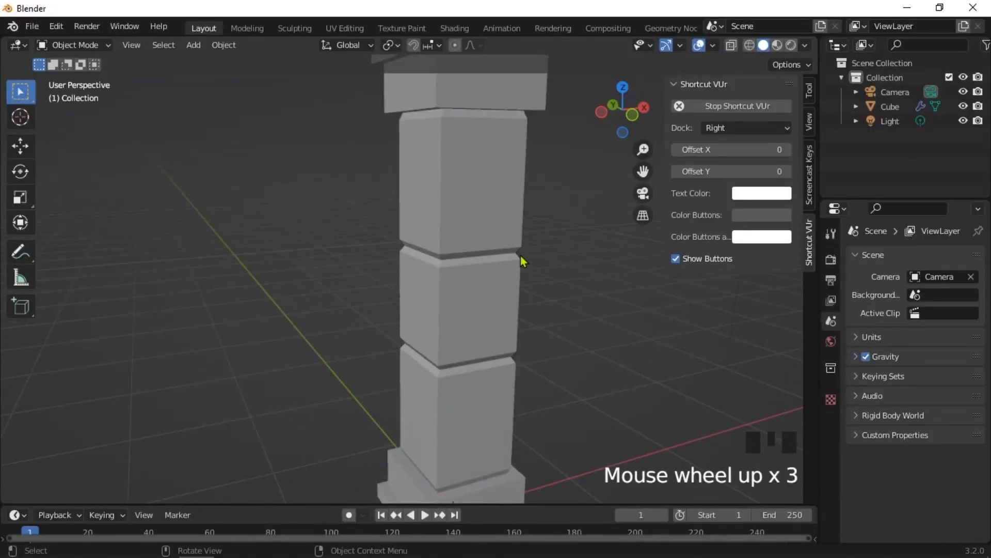
scroll(523, 261, down, 1)
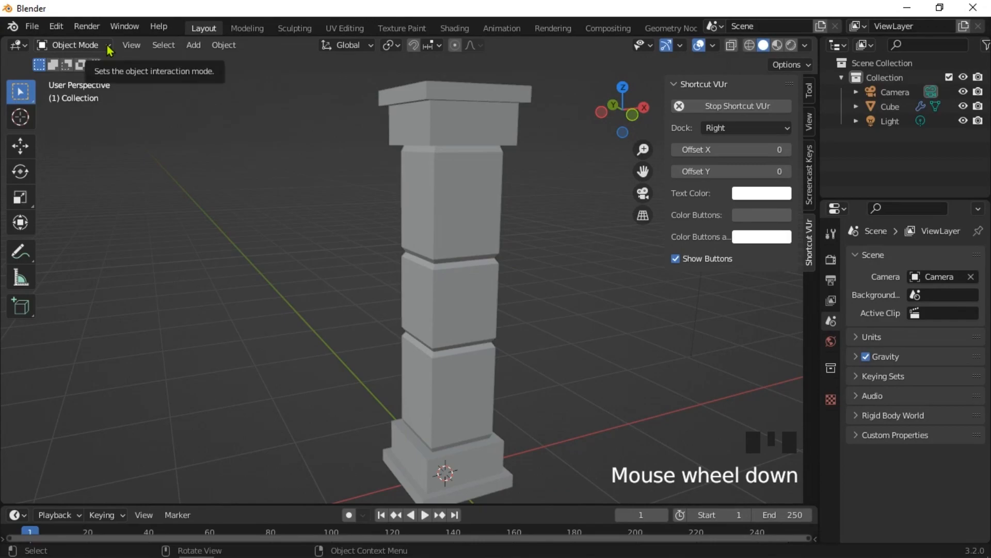
click(467, 191)
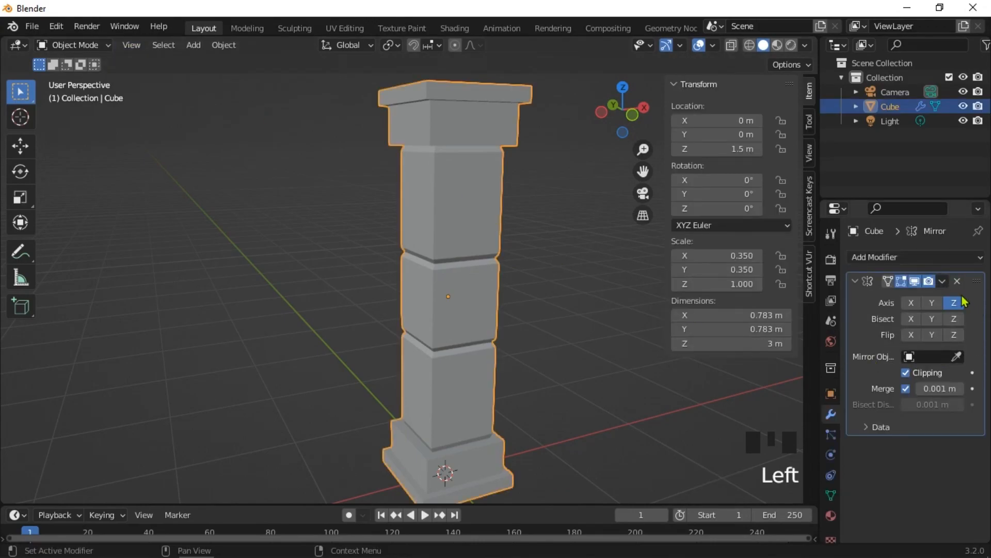
click(943, 281)
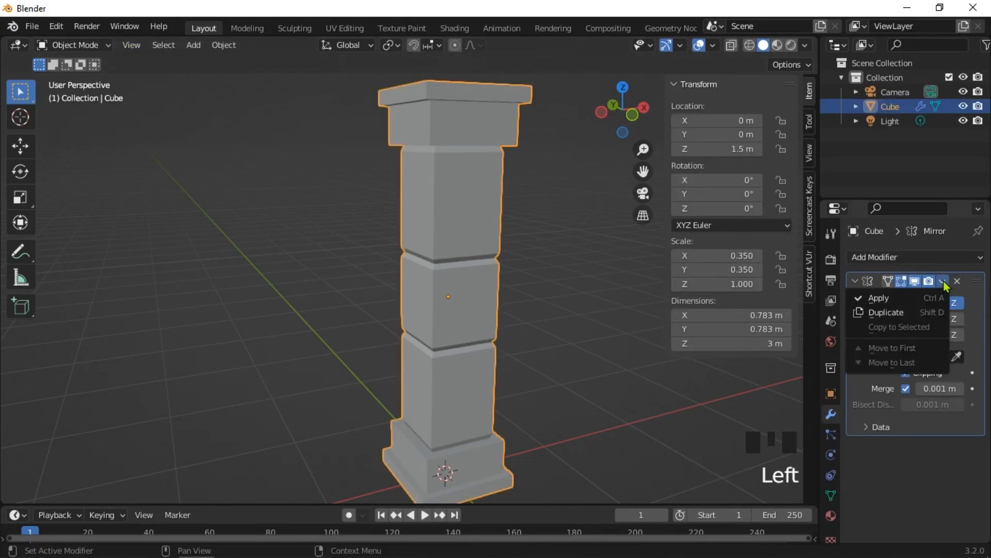
click(896, 298)
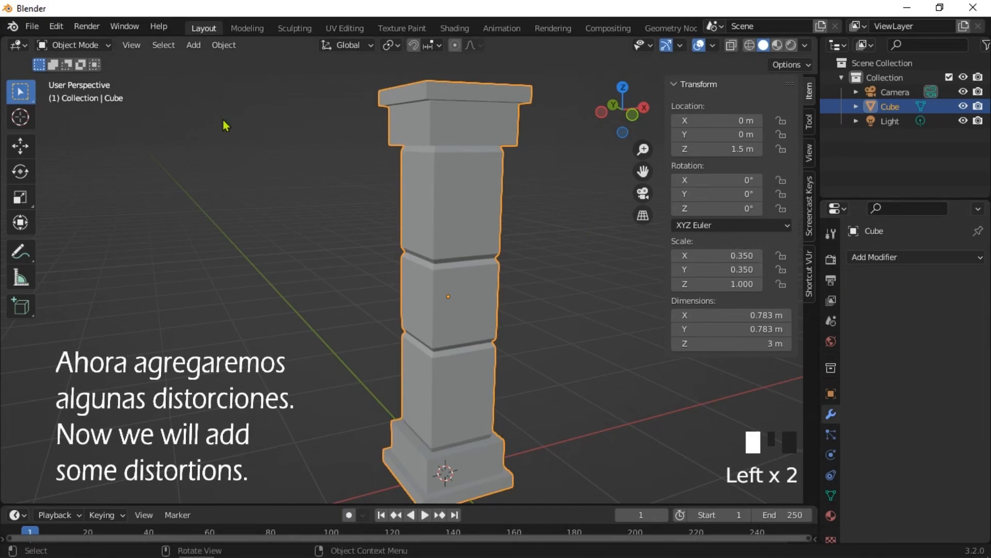
Switch the column to Edit Mode with edge selection.
click(109, 45)
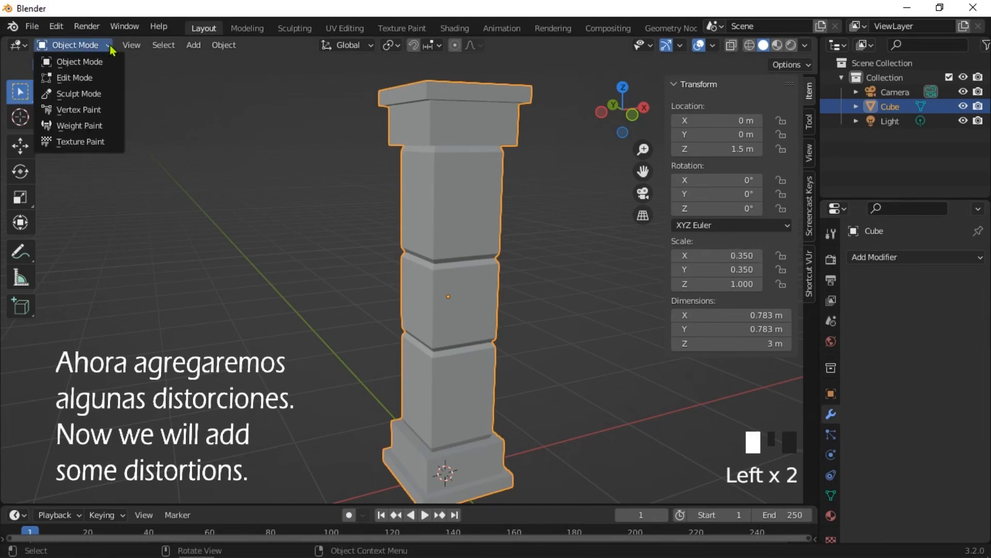
click(88, 79)
middle_drag(532, 250, 516, 246)
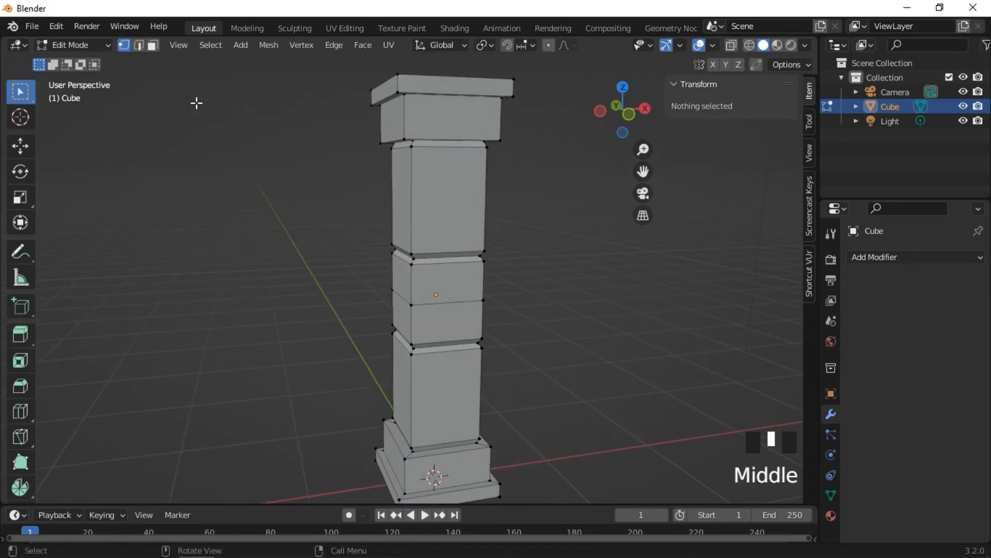
click(139, 45)
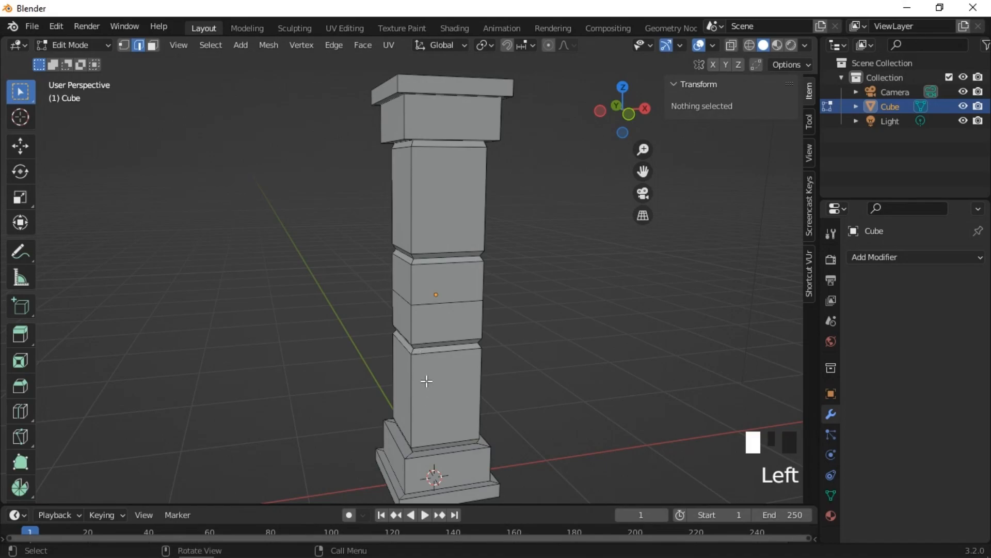
Select the lower shaft section's vertical corner edge at -X, -Y, from groove to base, and bevel it by about 0.057 m.
click(413, 351)
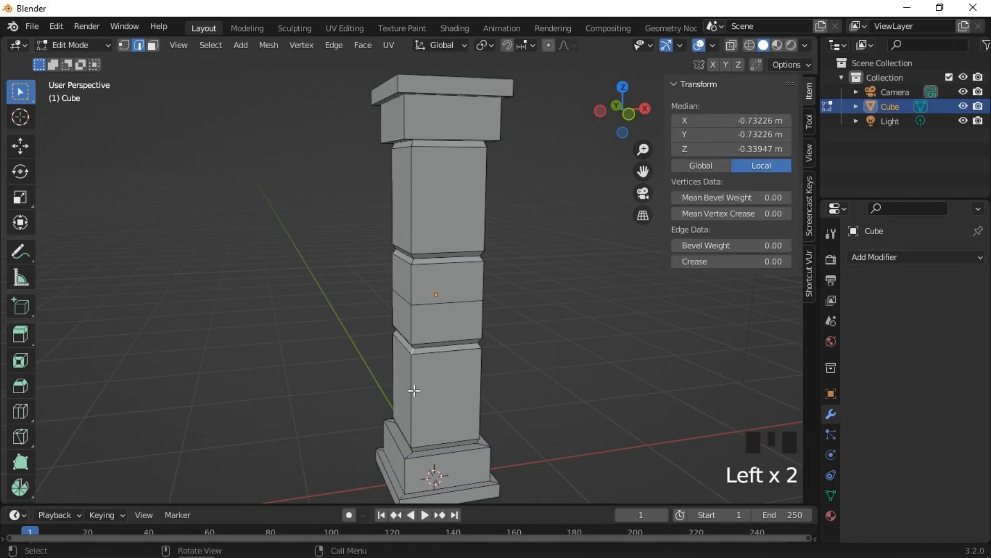
ctrl+click(414, 451)
middle_drag(402, 363, 427, 314)
scroll(433, 292, up, 2)
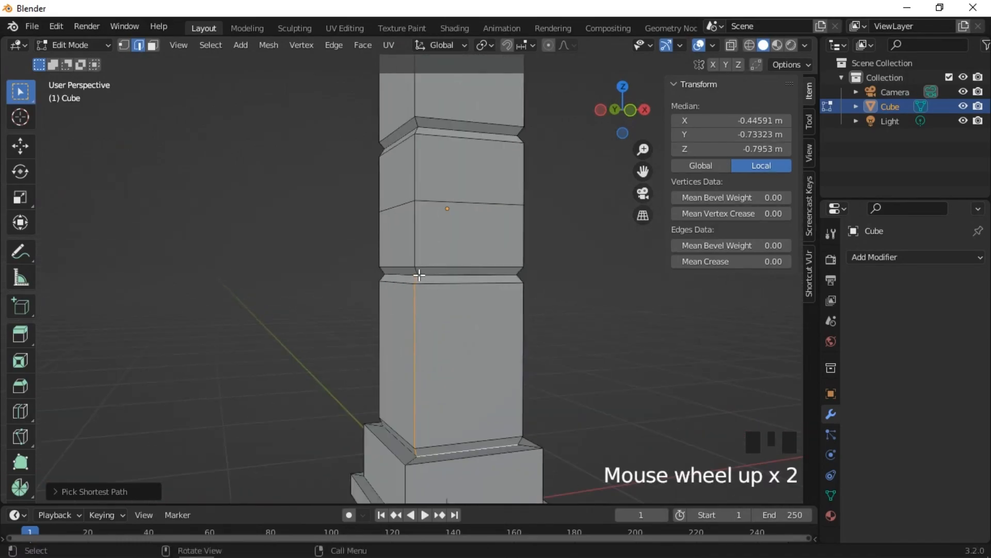
click(417, 278)
ctrl+click(418, 453)
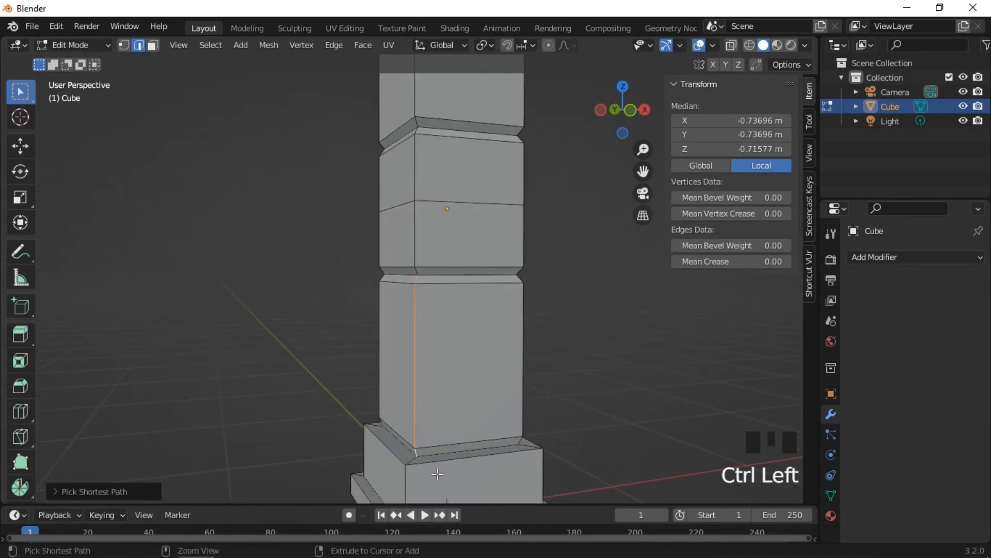
key(ctrl+b)
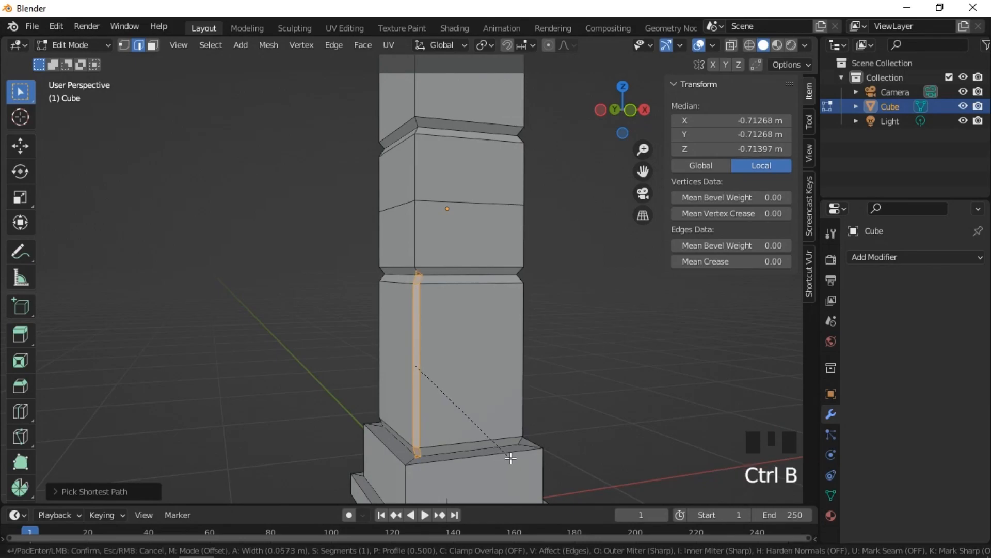
click(510, 458)
Select the middle shaft section's vertical corner edges at +X, -Y, from groove to groove, and bevel them by about 0.06 m.
middle_drag(524, 445, 473, 449)
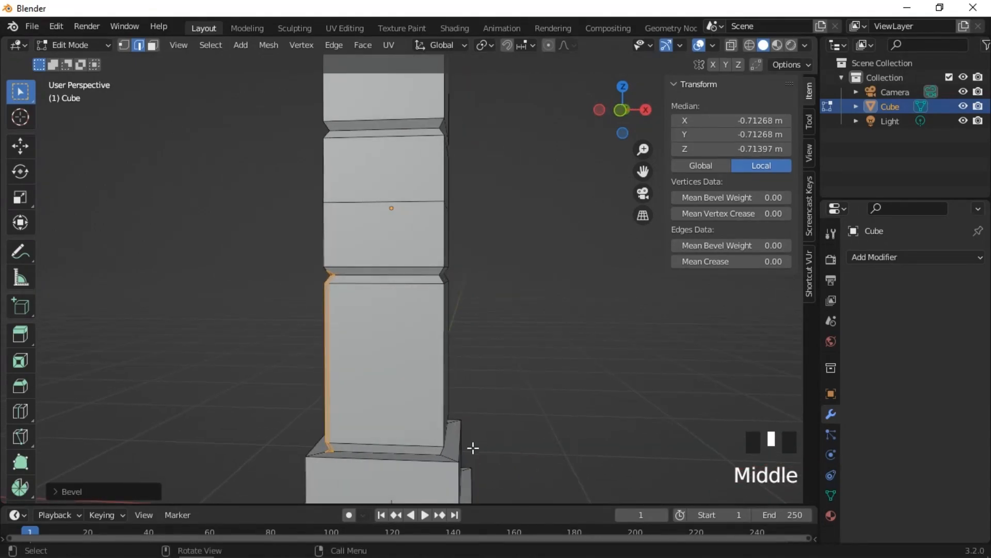
click(453, 379)
middle_drag(499, 378, 462, 403)
click(390, 273)
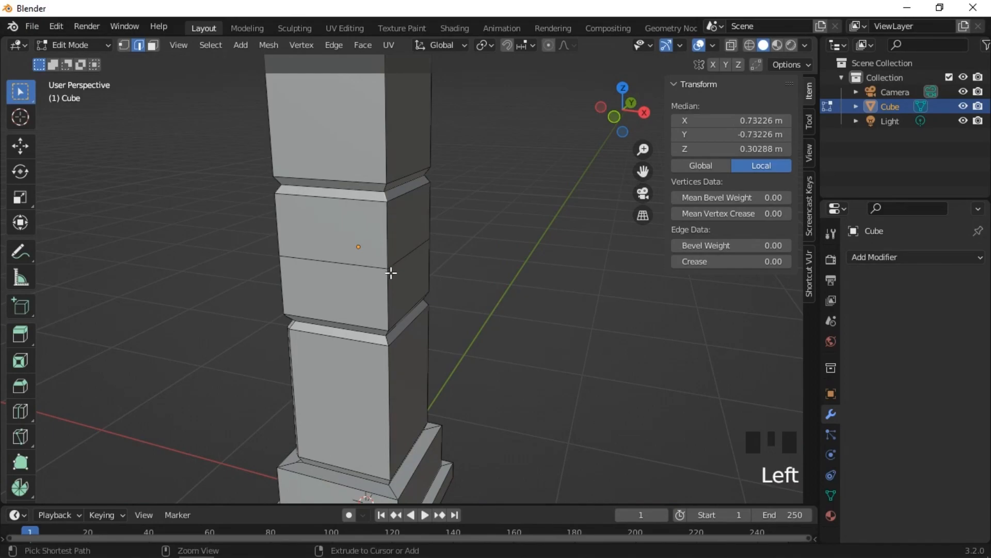
ctrl+click(389, 341)
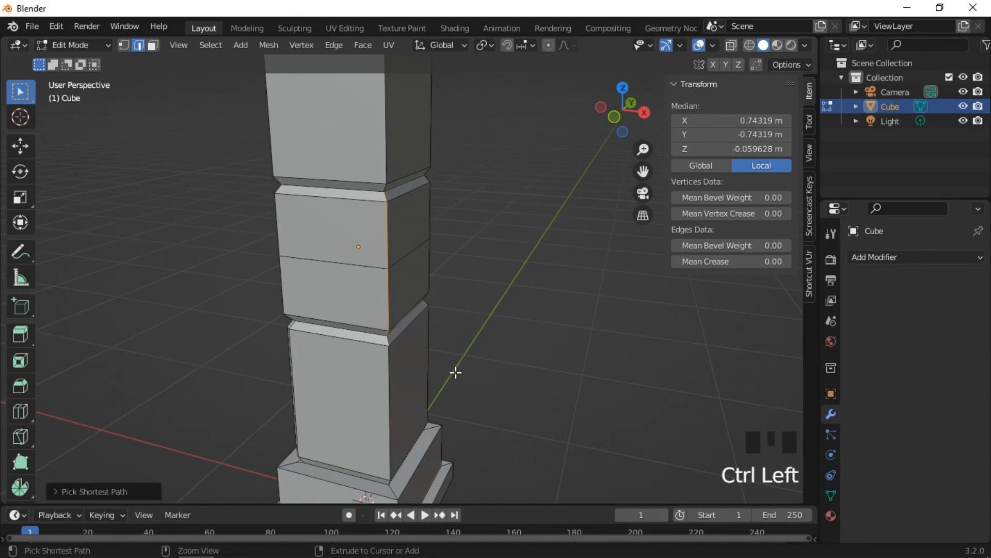
key(ctrl+b)
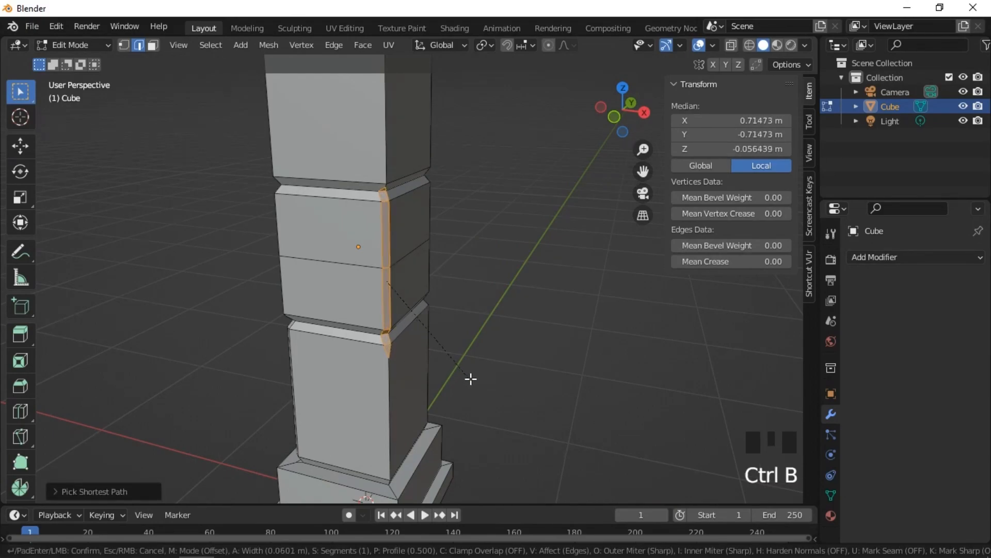
click(469, 378)
Select the upper shaft section's vertical corner edges at +X, +Y, from beneath the top block through the upper groove, and bevel them.
scroll(449, 366, down, 2)
middle_drag(463, 270, 332, 255)
shift+middle_drag(377, 169, 356, 210)
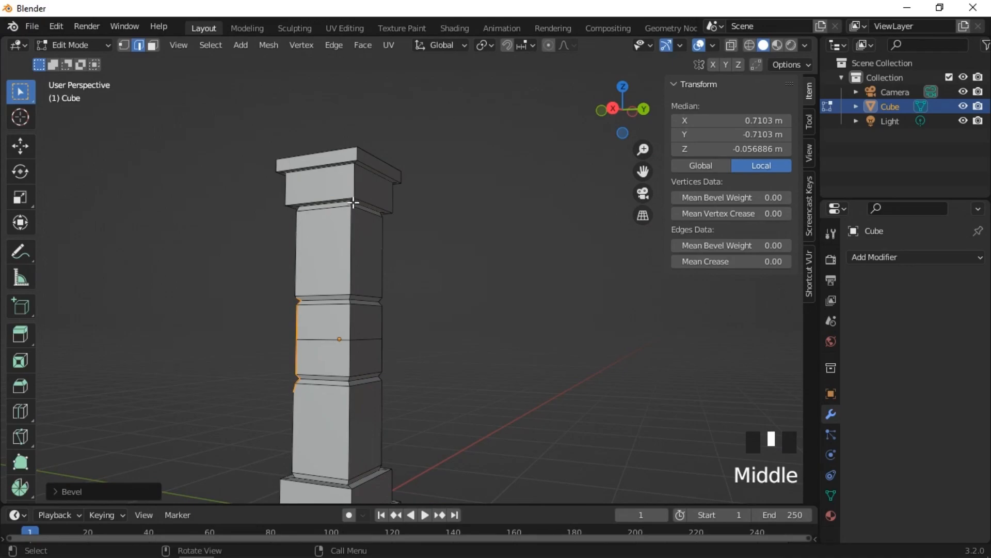
click(364, 247)
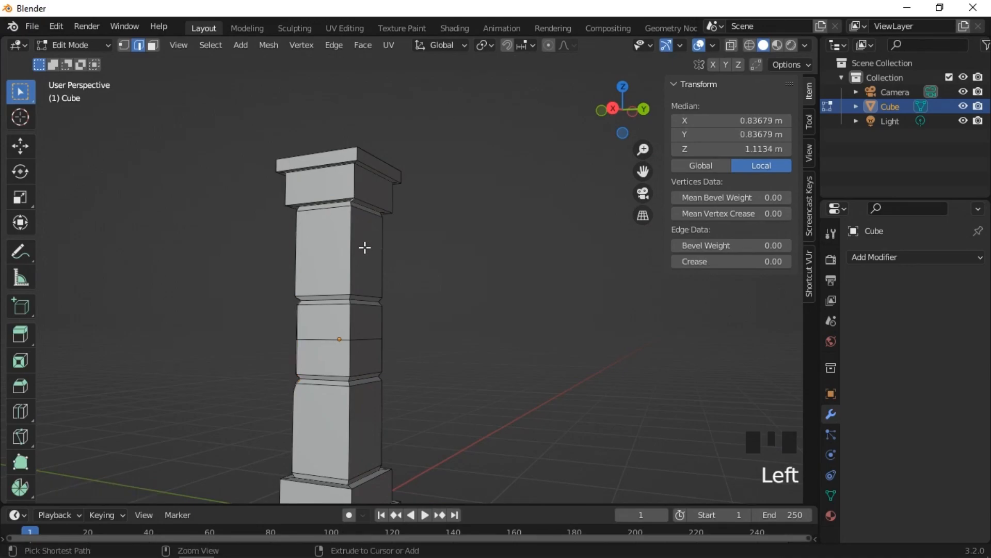
ctrl+click(350, 304)
scroll(377, 308, up, 3)
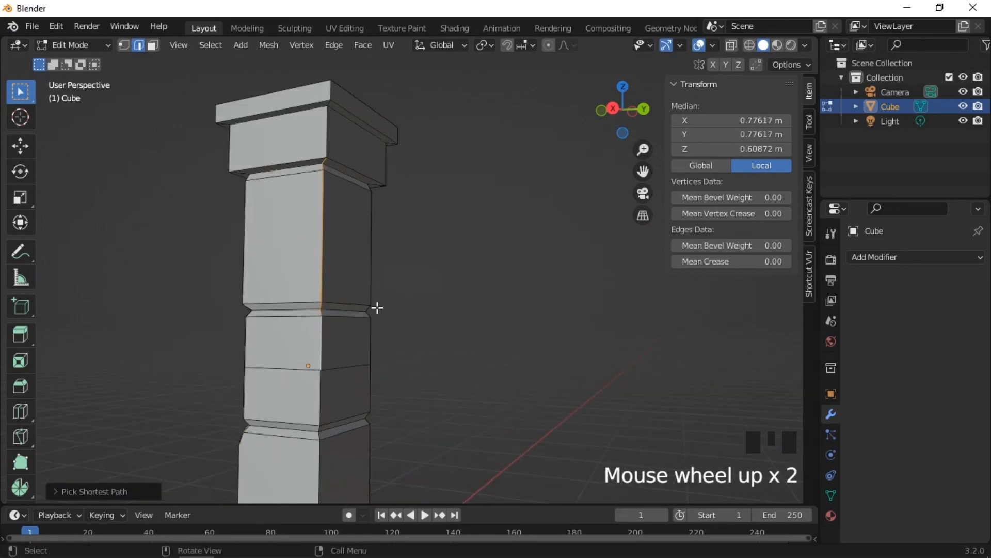
key(ctrl+b)
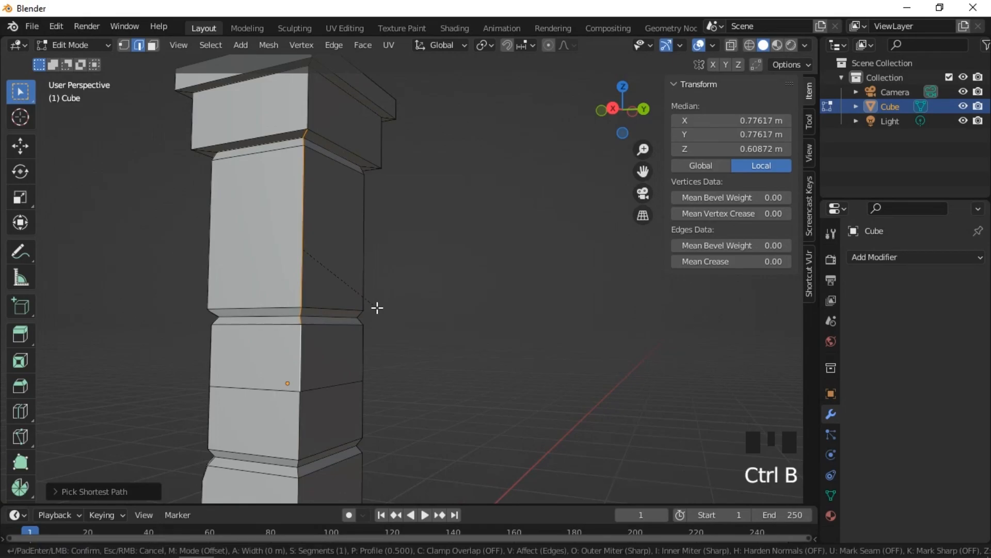
click(423, 345)
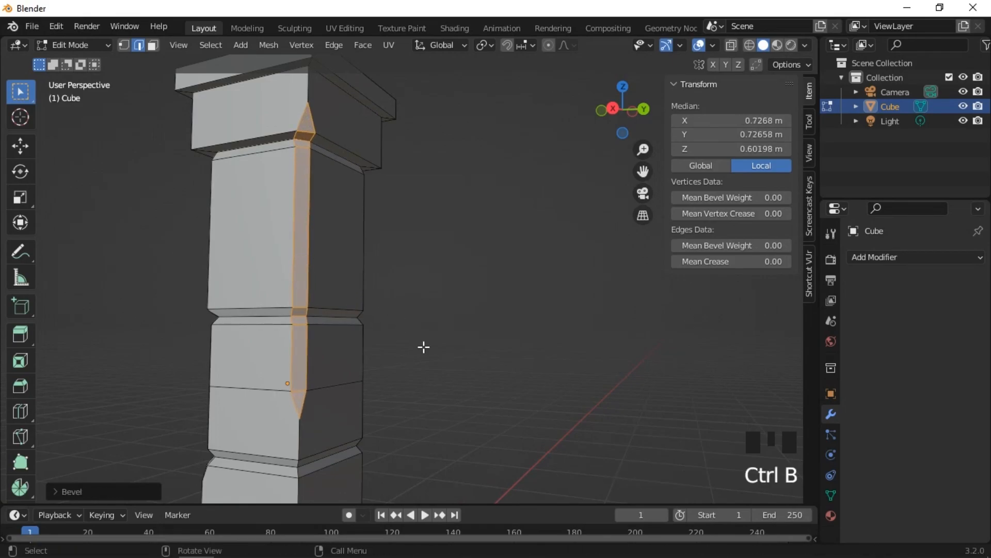
click(425, 358)
middle_drag(425, 358, 480, 361)
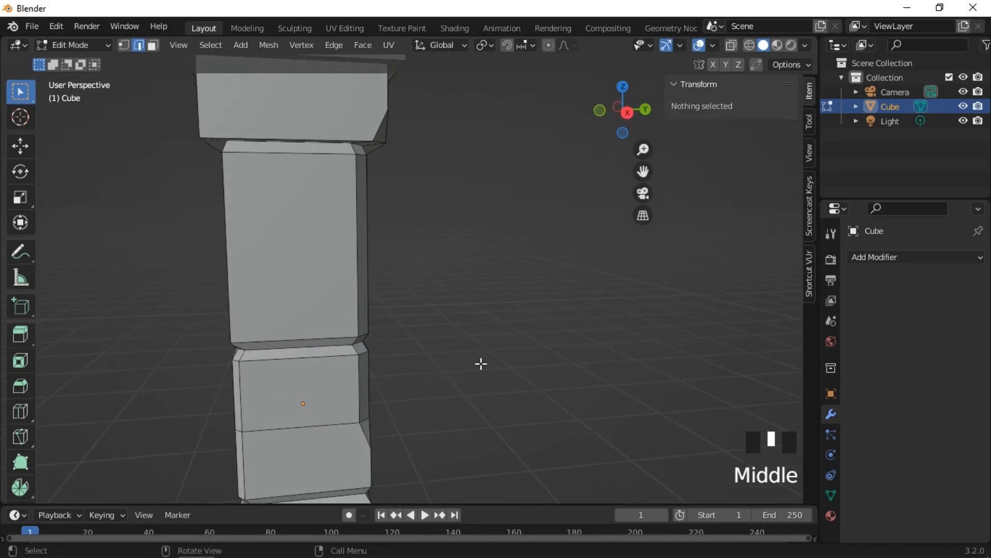
With vertex selection, vertex-bevel the top slab's upper +X, +Y corner, top block's lower -X, +Y corner, and base block's upper +X, +Y and -X, -Y corners.
click(123, 45)
middle_drag(311, 160, 511, 232)
click(350, 128)
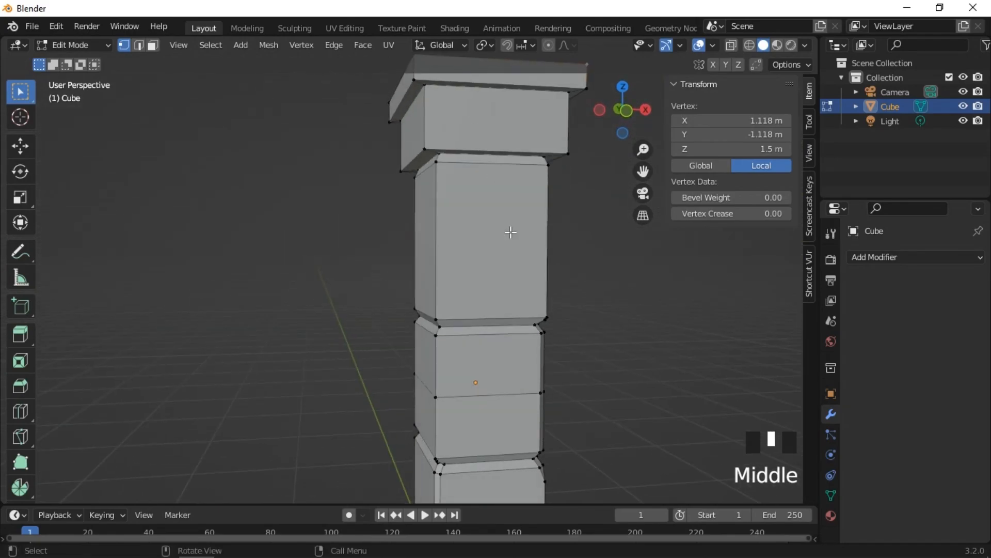
middle_drag(521, 346, 263, 398)
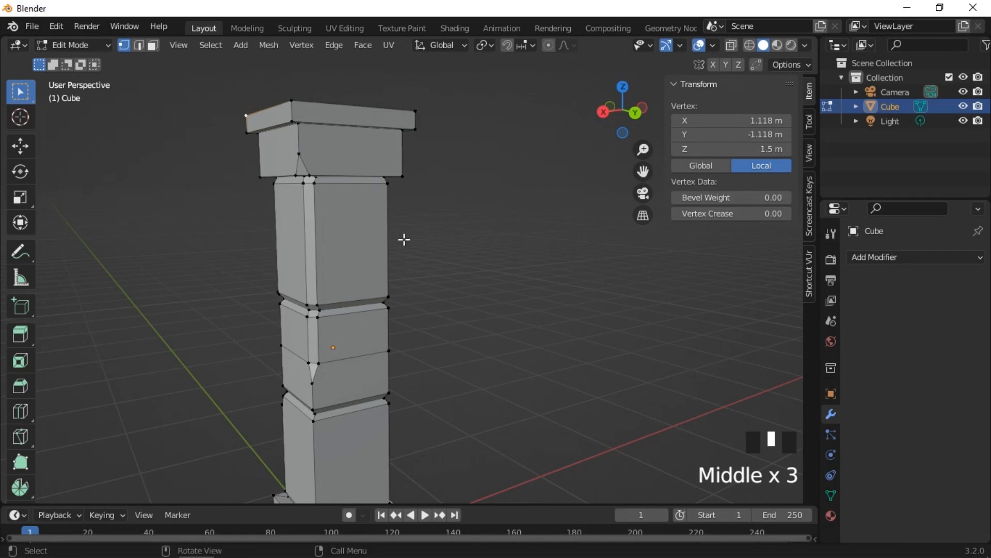
ctrl+click(403, 176)
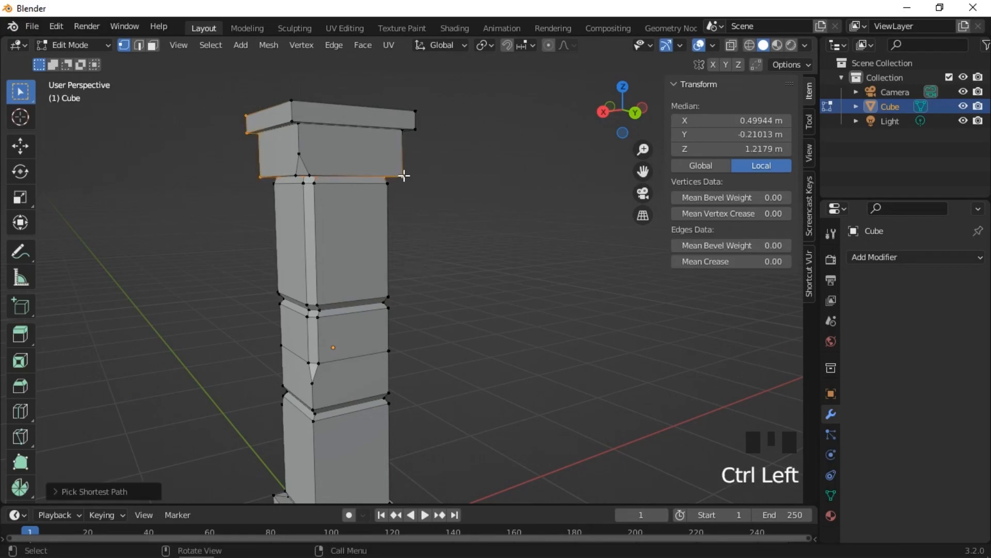
click(402, 176)
shift+click(291, 104)
shift+middle_drag(382, 288, 334, 353)
shift+click(334, 425)
middle_drag(334, 426, 441, 363)
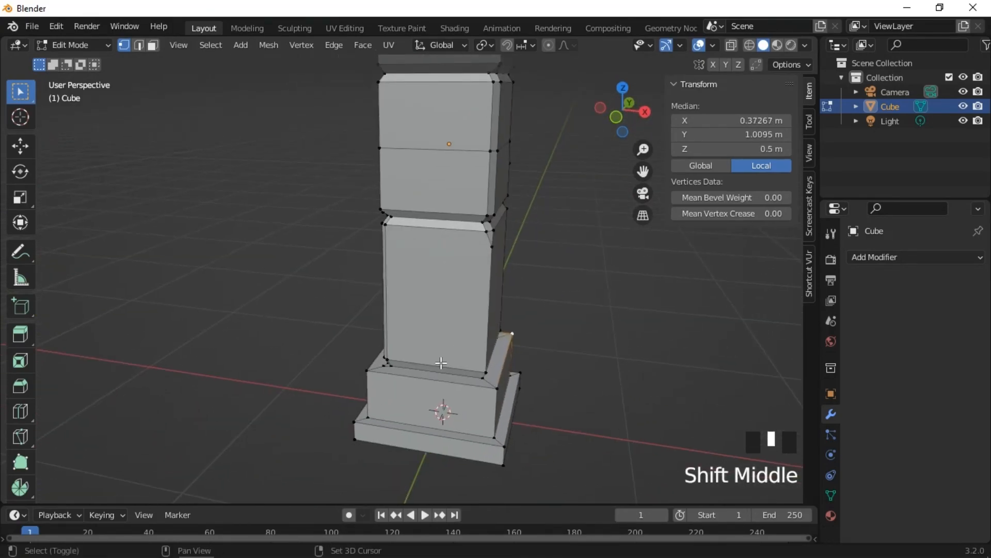
shift+click(366, 370)
key(ctrl+b)
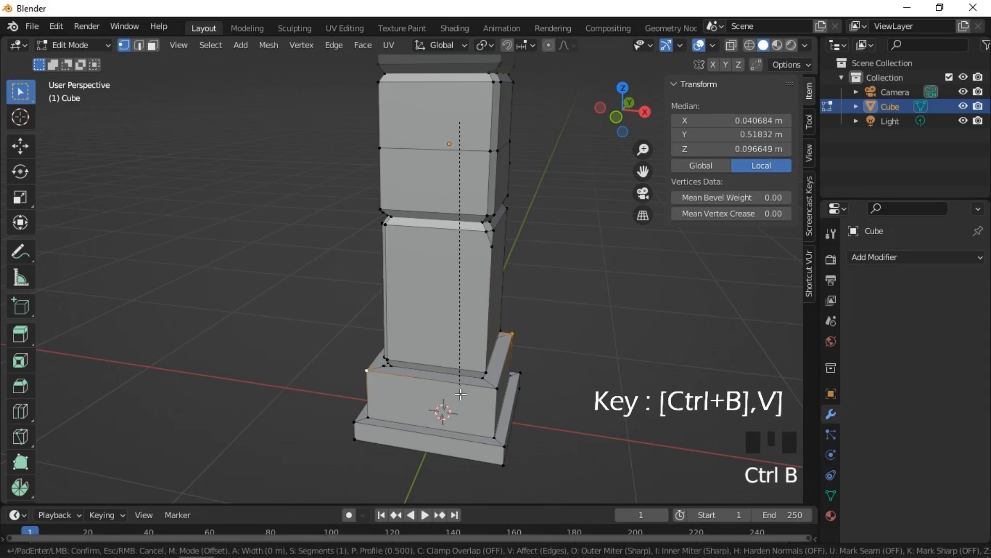
key(v)
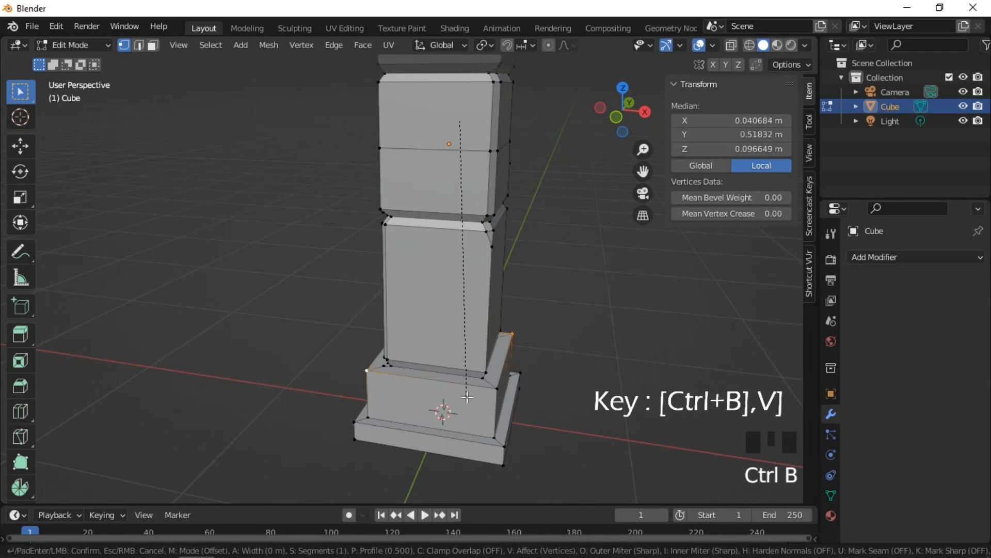
click(475, 403)
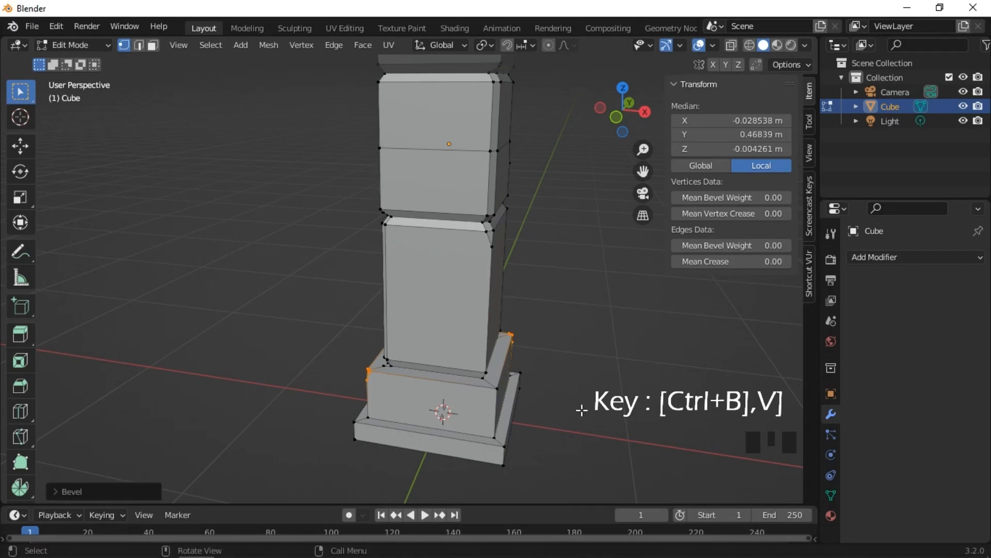
click(565, 393)
middle_drag(534, 356, 454, 356)
click(265, 413)
middle_drag(454, 418, 419, 377)
ctrl+click(434, 367)
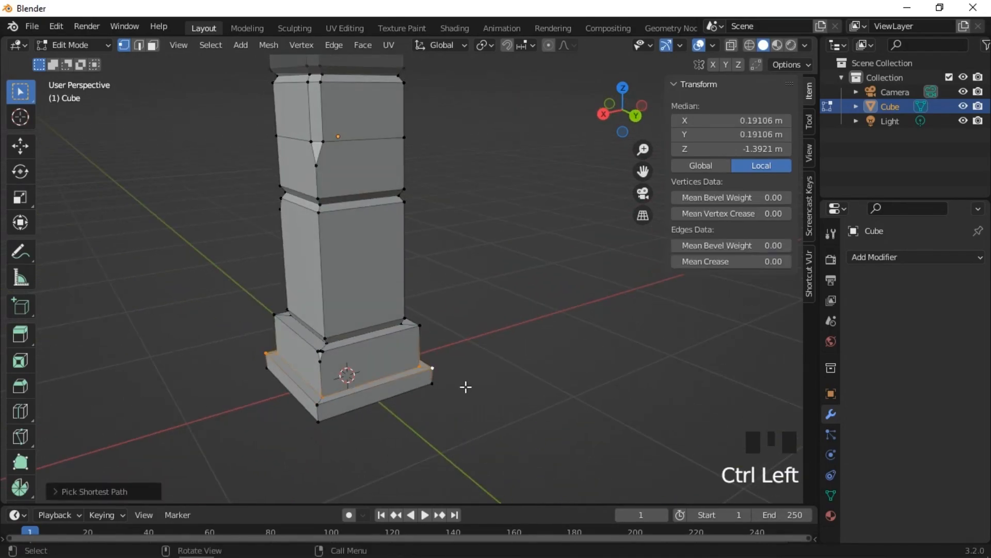
click(432, 369)
click(432, 368)
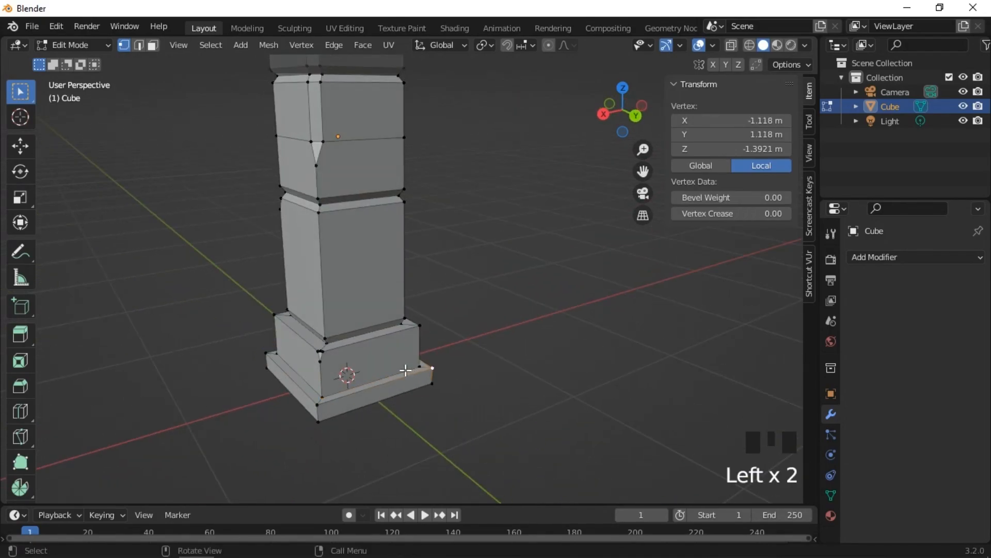
ctrl+click(267, 355)
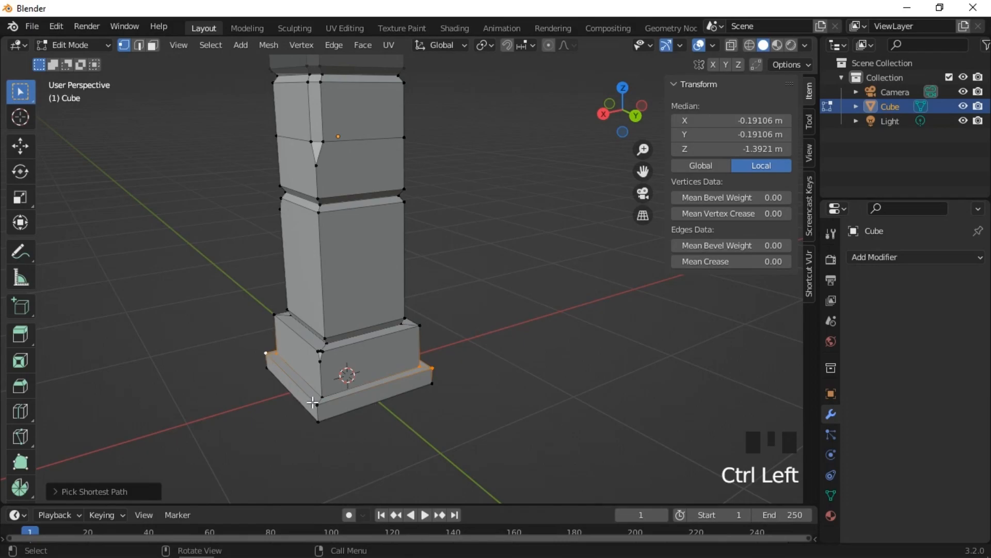
Select the base slab's upper corner vertices at +X, -Y and -X, +Y, and apply a small vertex bevel to both.
click(268, 355)
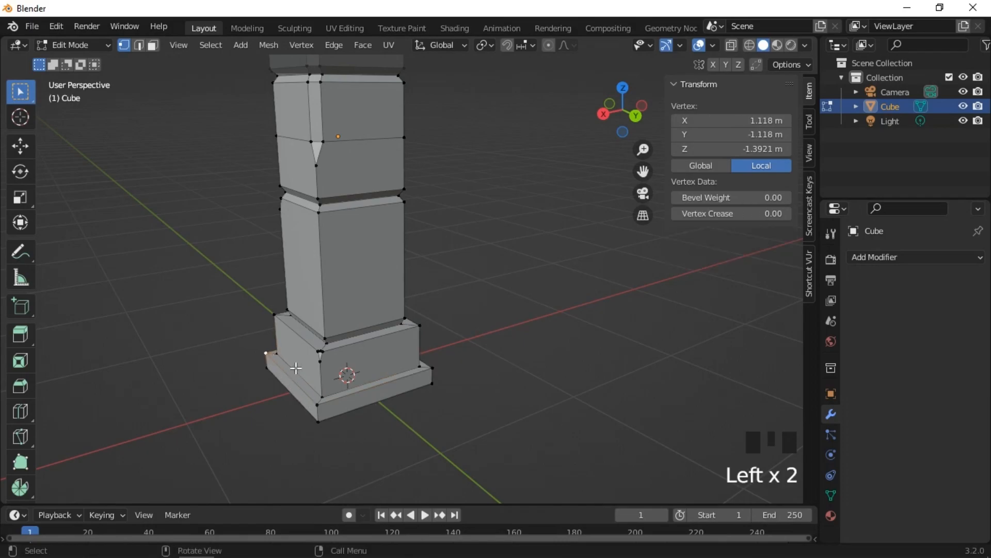
shift+click(430, 369)
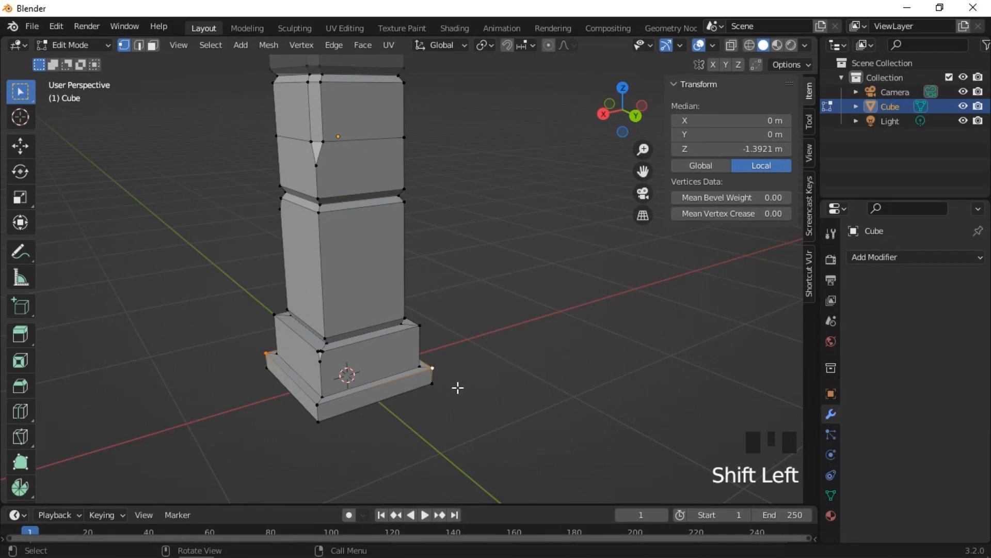
key(ctrl+b)
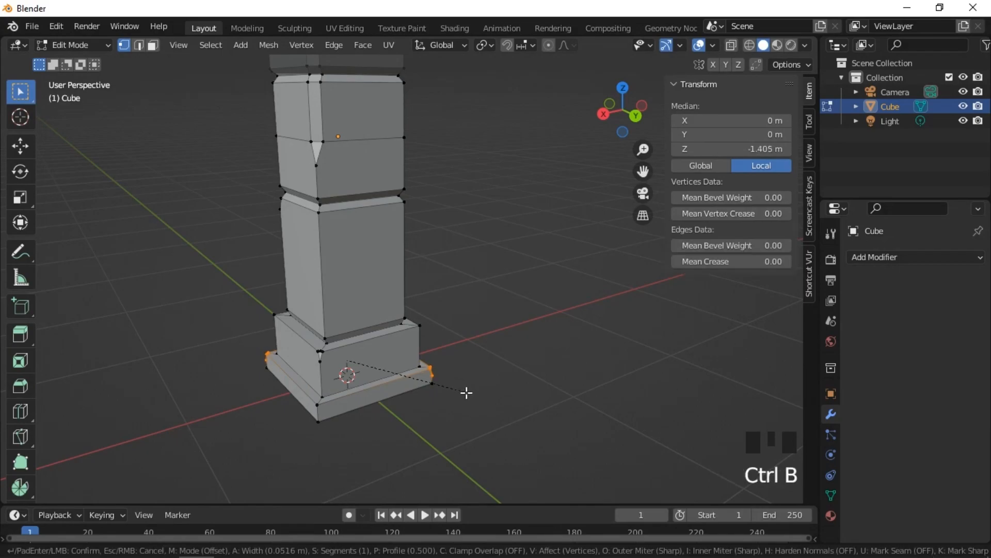
click(466, 392)
Examine the whole column in Object Mode with Material Preview shading, from the front and from a corner.
scroll(428, 327, down, 2)
shift+middle_drag(427, 328, 487, 353)
key(KP_1)
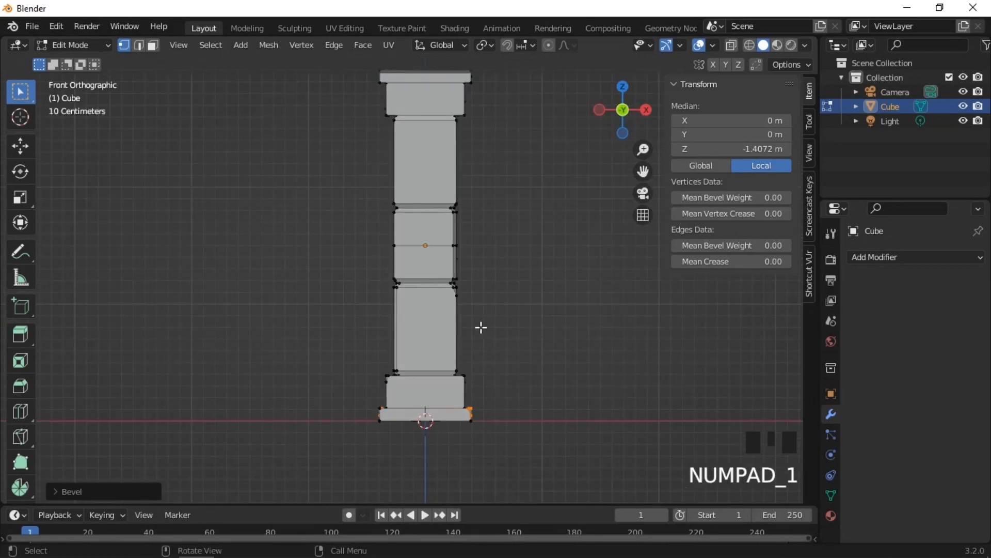
click(776, 45)
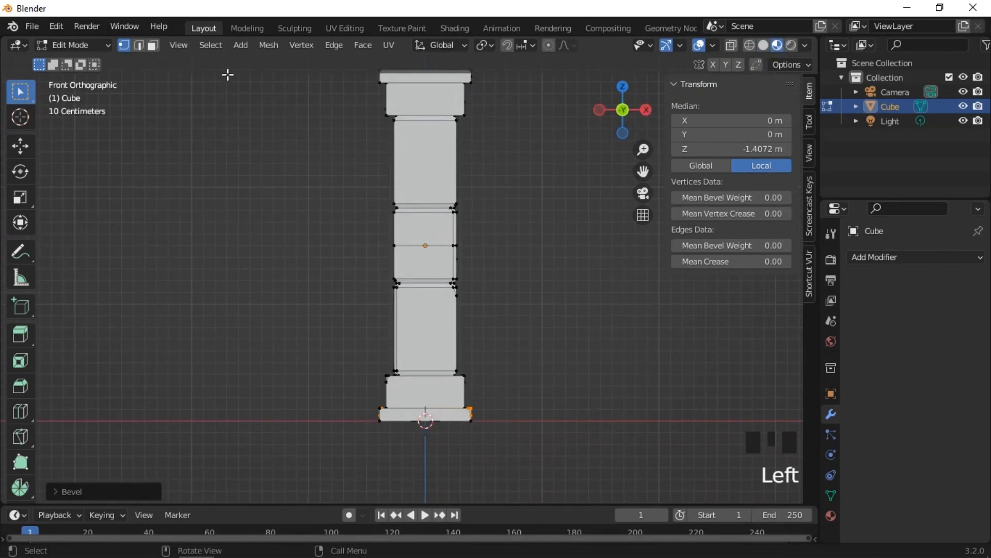
click(97, 45)
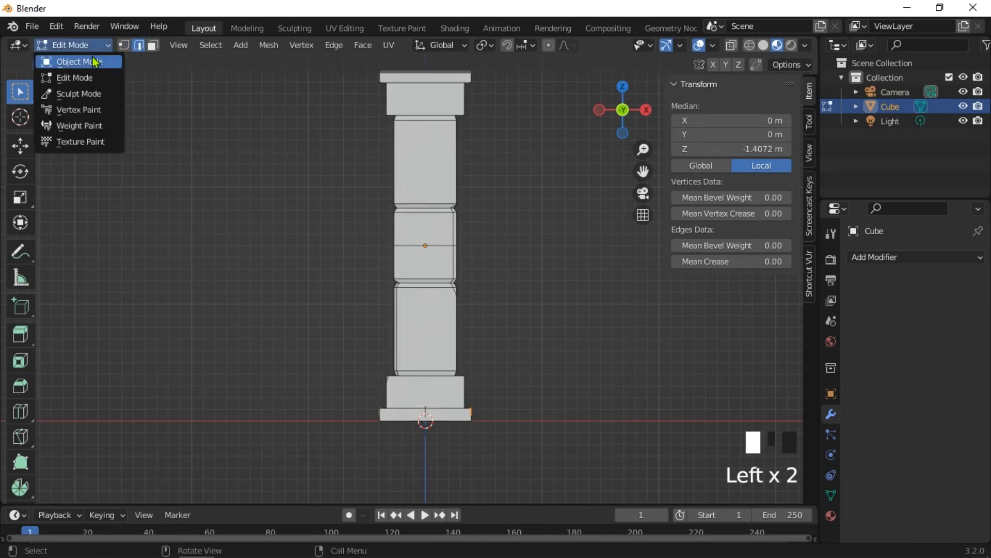
click(95, 61)
mouse_move(286, 187)
middle_down()
mouse_move(336, 220)
mouse_move(563, 188)
middle_up()
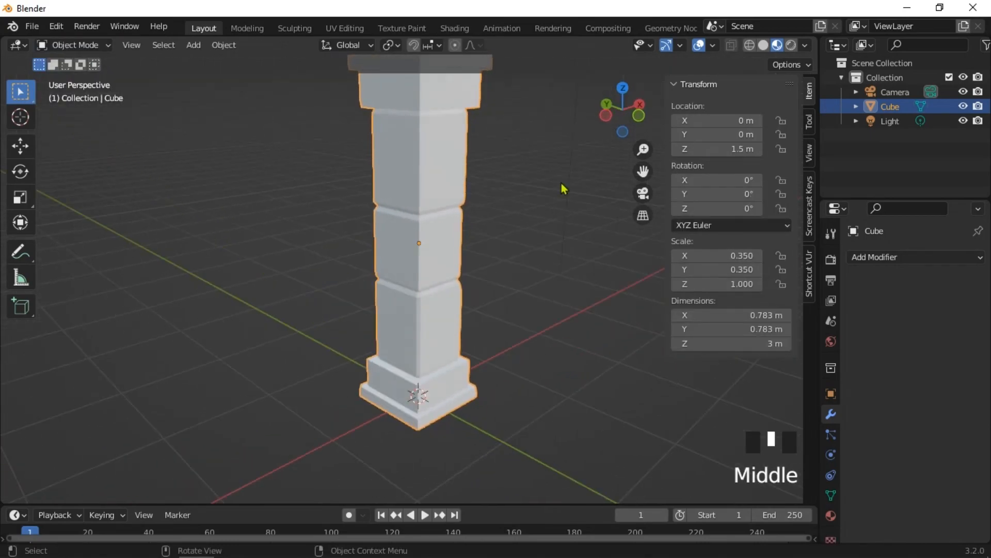
Return to Solid shading and examine the column's top block and bevelled shaft corners up close, ending in front view.
click(763, 46)
mouse_move(519, 154)
shift+middle_down()
mouse_move(542, 248)
mouse_move(454, 211)
mouse_move(312, 193)
mouse_move(237, 188)
mouse_move(155, 214)
mouse_move(367, 372)
shift+middle_up()
scroll(537, 245, up, 2)
middle_drag(346, 173, 447, 214)
scroll(448, 215, up, 2)
middle_drag(237, 165, 408, 122)
scroll(432, 129, down, 3)
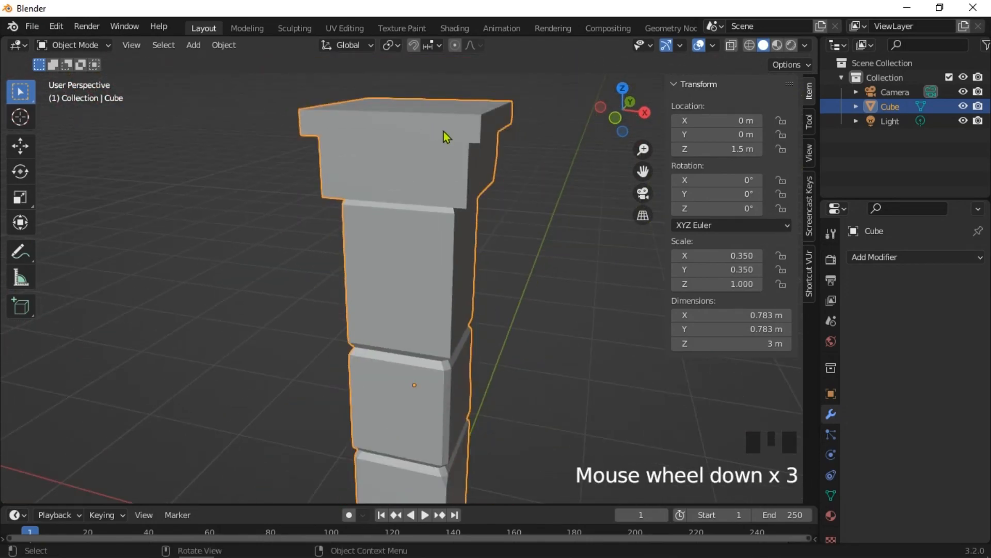
key(KP_1)
shift+middle_drag(496, 231, 360, 222)
scroll(395, 242, down, 3)
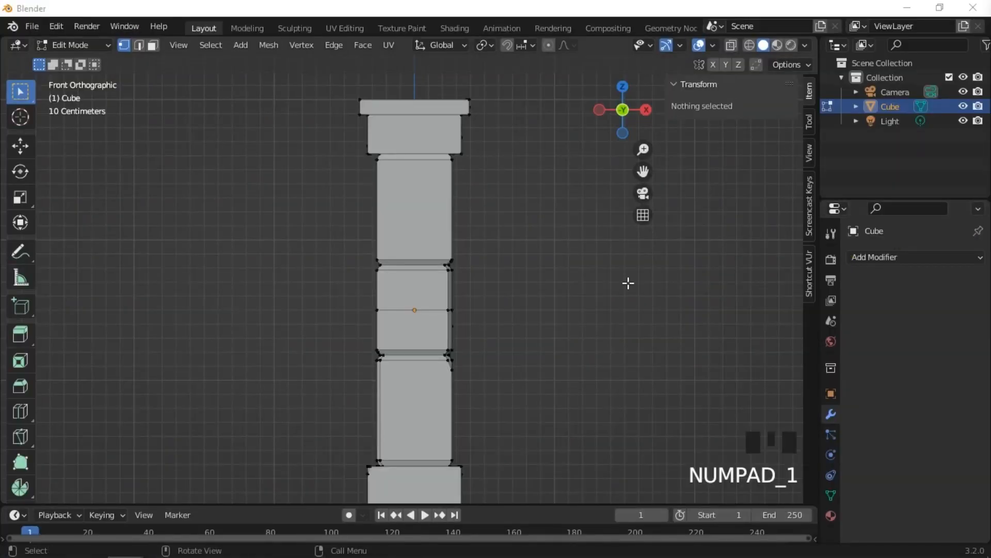
Select the middle shaft section's mid-height corner vertex at -X, -Y and vertex-bevel it by about 0.11 m.
click(315, 270)
middle_drag(314, 270, 451, 292)
scroll(487, 277, up, 2)
click(452, 273)
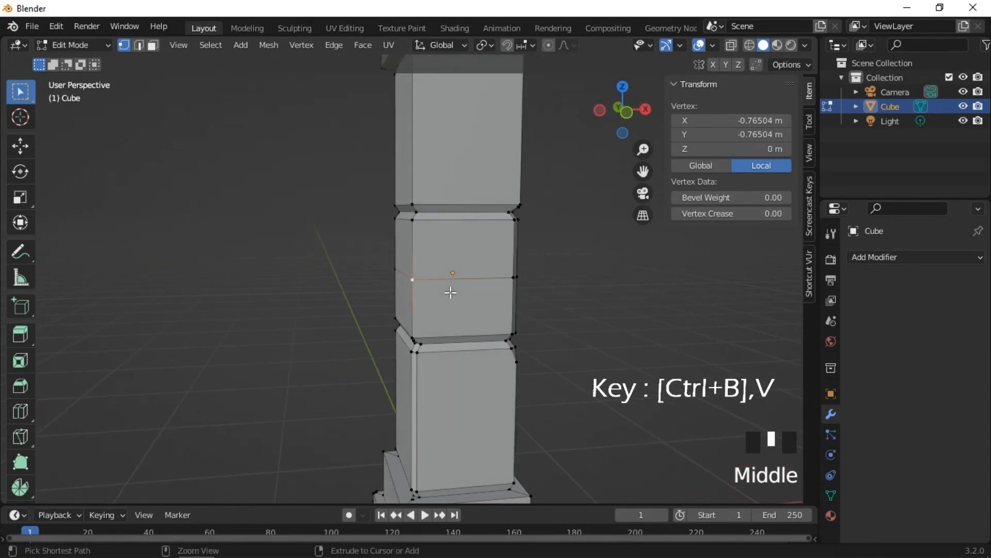
key(ctrl+b)
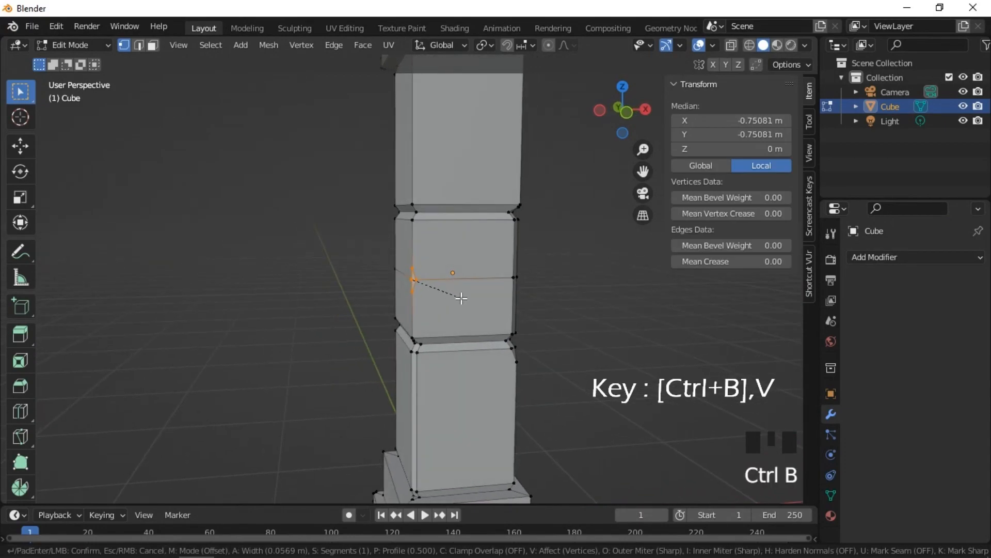
click(468, 300)
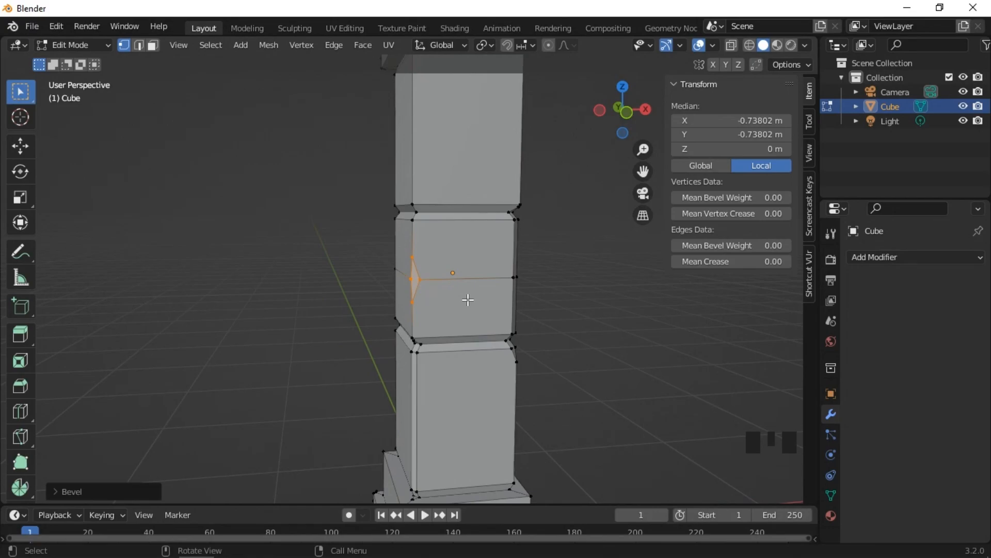
Try to join the new diamond facet's two side vertices with an edge, using a shortest-path selection between them.
middle_drag(468, 299, 482, 301)
scroll(491, 299, up, 6)
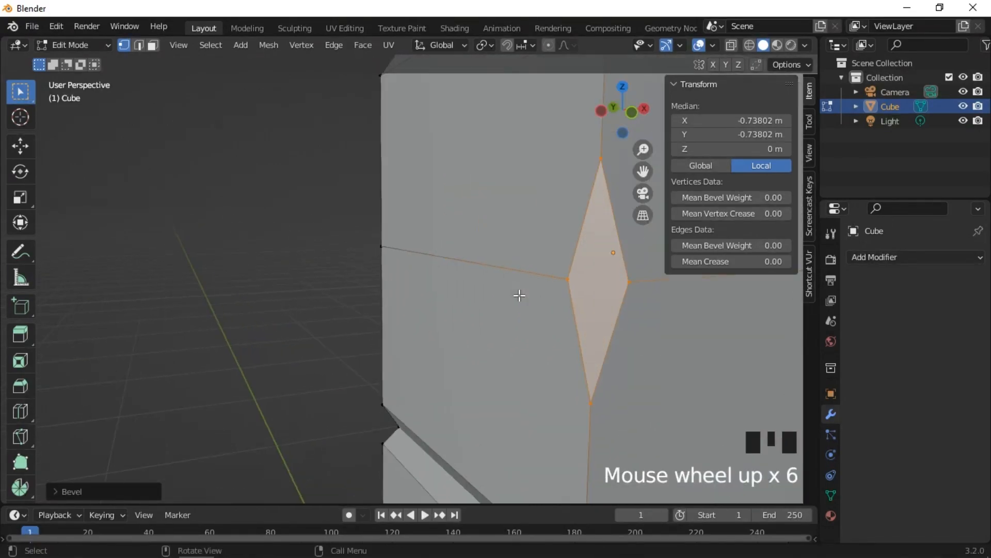
key(KP_Decimal)
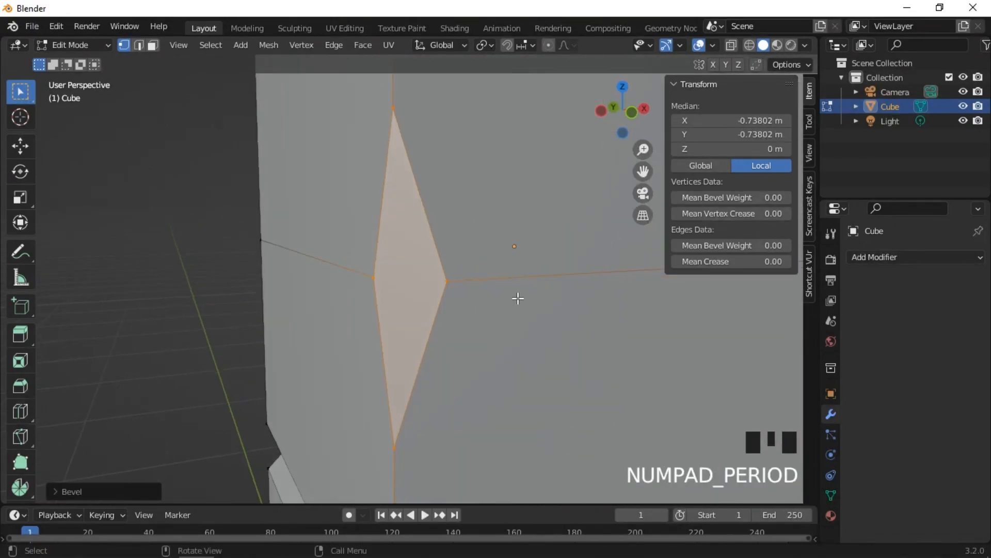
click(449, 298)
ctrl+click(372, 277)
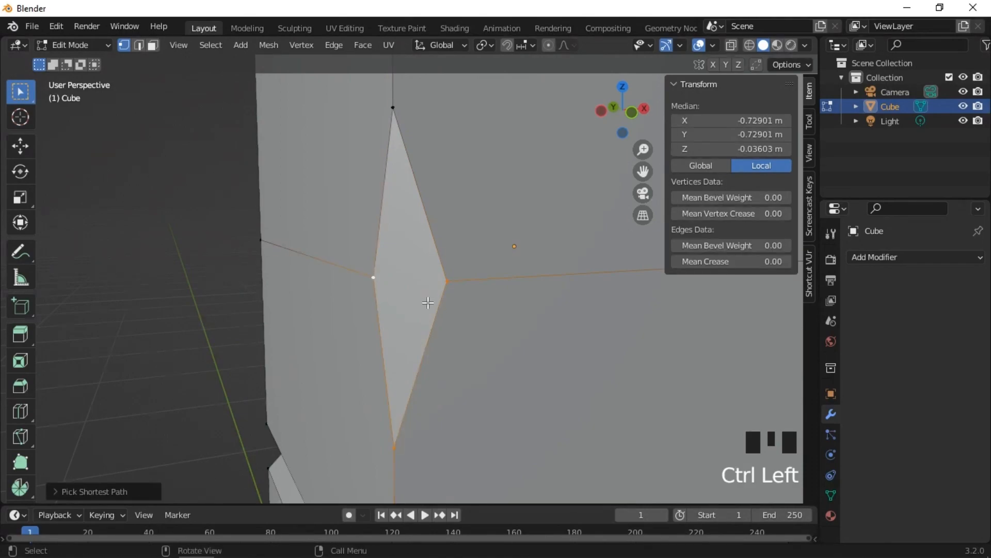
key(j)
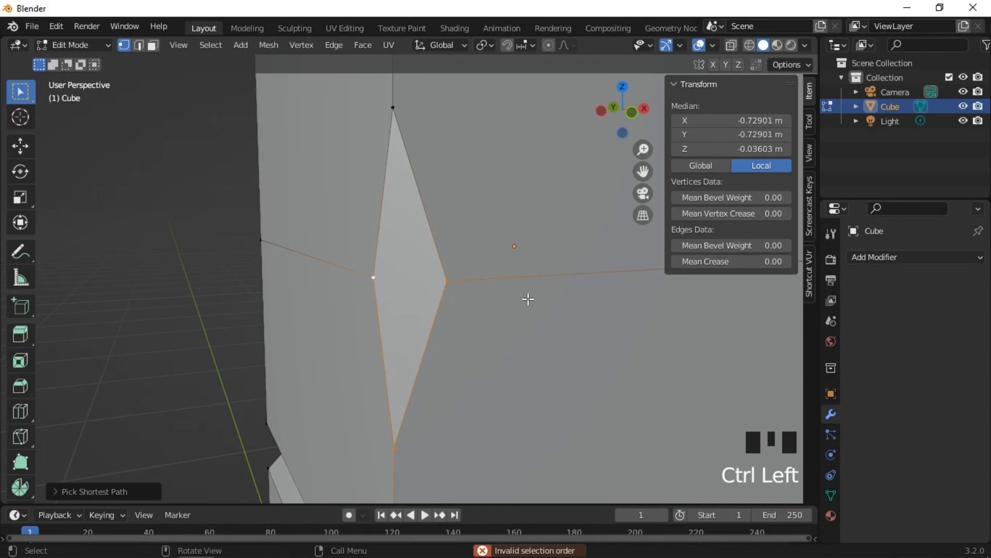
Select the diamond facet's two side vertices at the middle section's -X, -Y corner and join them with an edge.
click(496, 290)
click(471, 286)
click(447, 281)
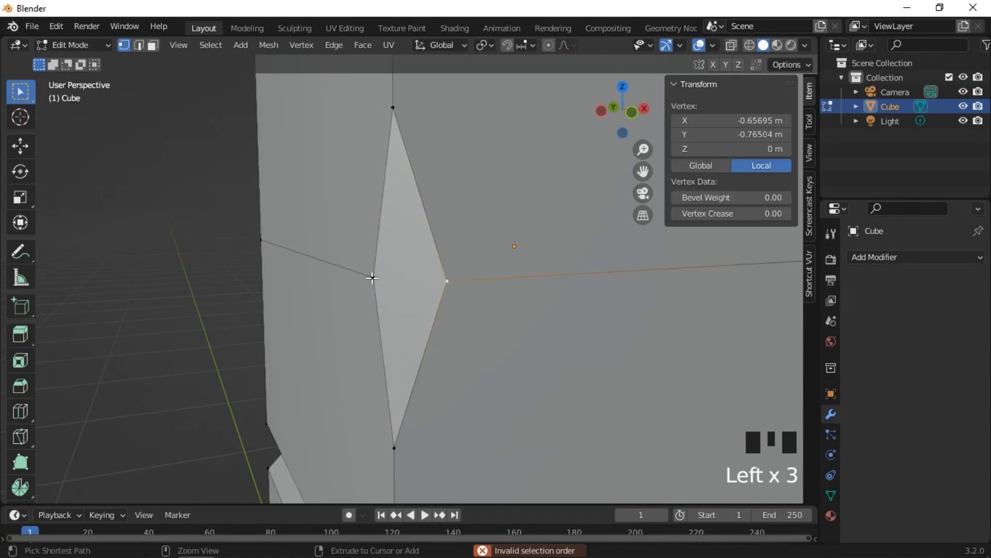
ctrl+click(373, 277)
click(373, 277)
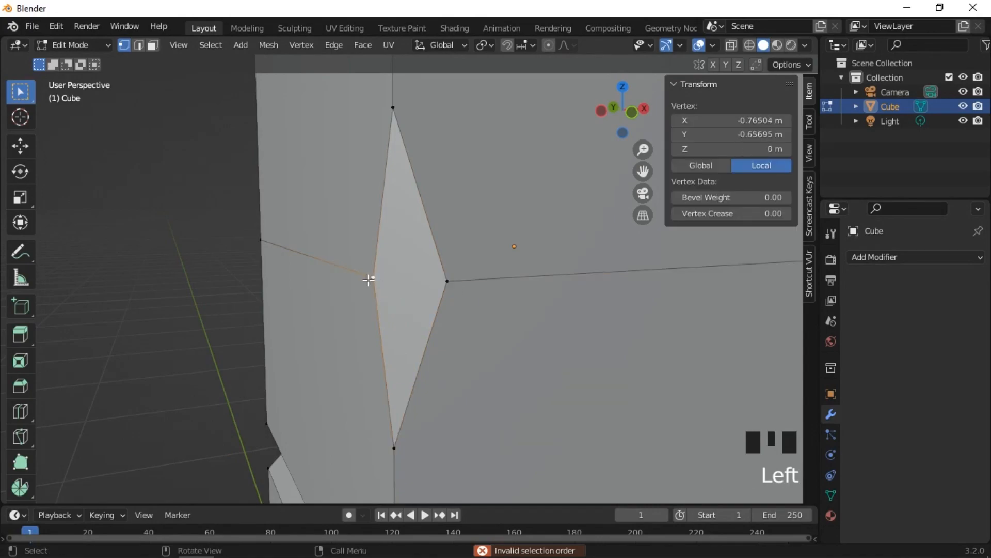
shift+click(451, 281)
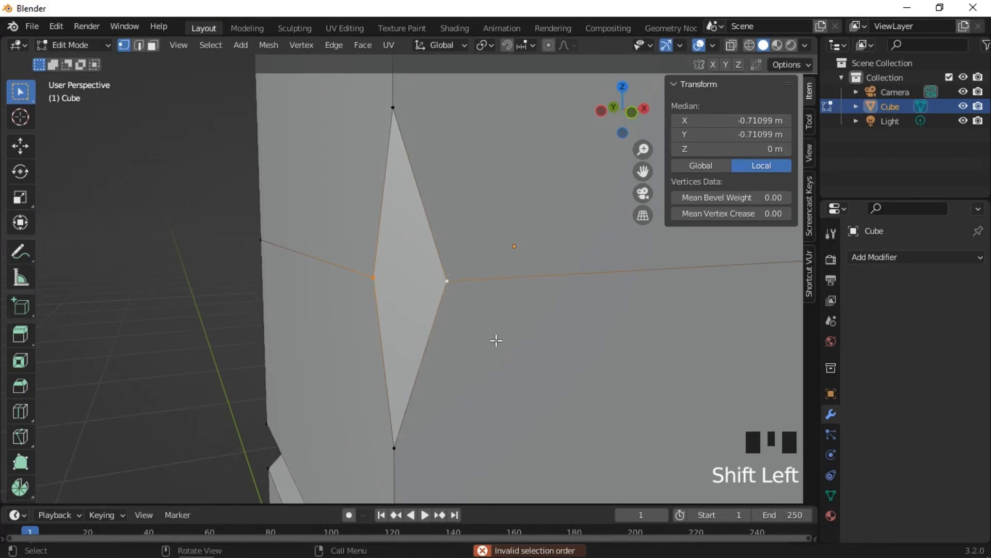
key(j)
Examine the joined corner facet and the column's middle section from several sides.
scroll(465, 334, down, 3)
middle_drag(465, 334, 399, 304)
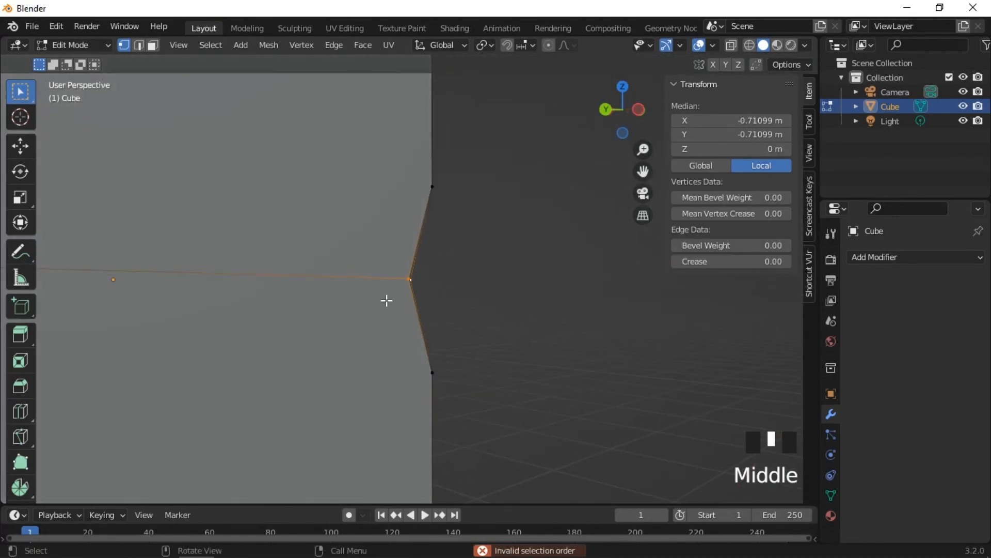
scroll(310, 297, down, 4)
shift+middle_drag(246, 287, 325, 329)
scroll(489, 308, down, 2)
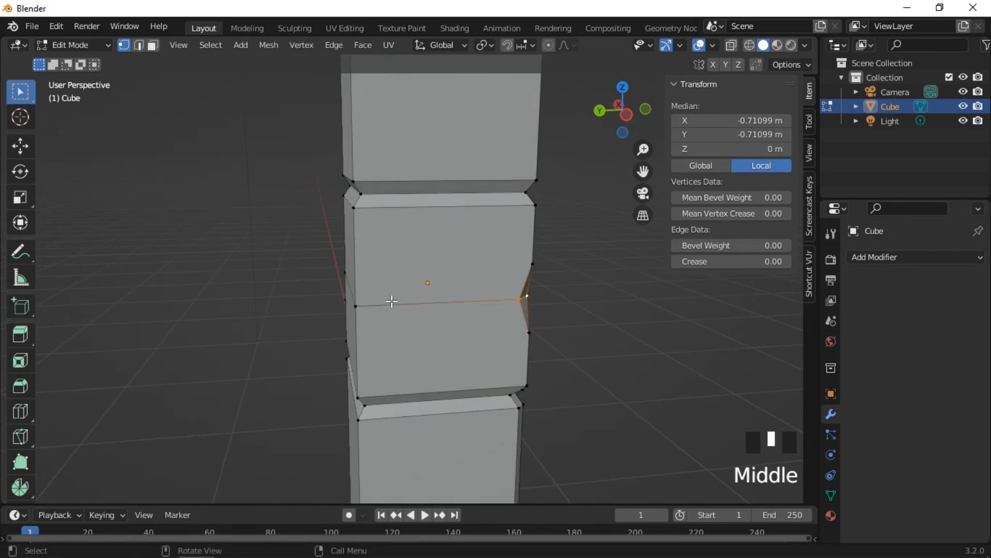
scroll(392, 301, down, 2)
middle_drag(394, 294, 179, 266)
shift+middle_drag(403, 215, 509, 245)
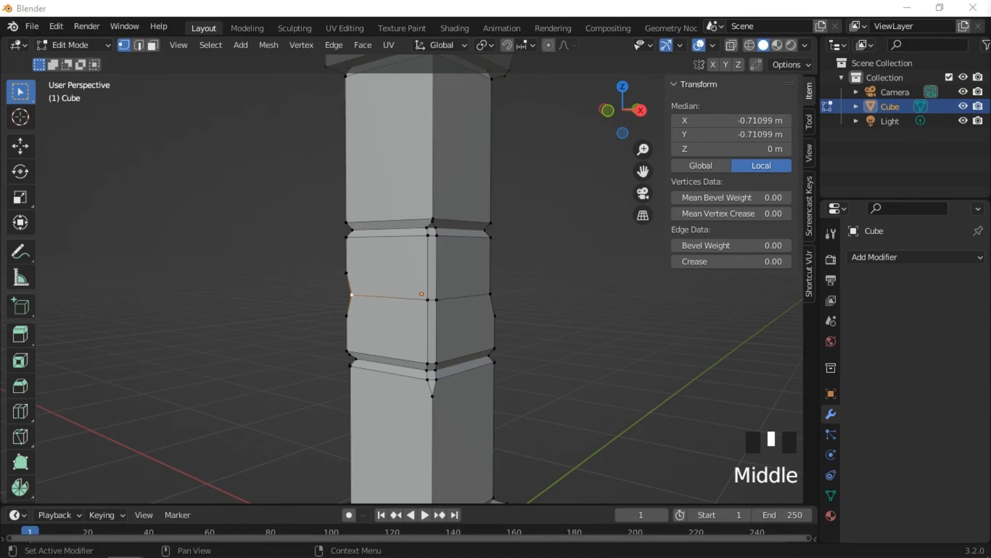
Try a vertex bevel on the short mid-height edge across the middle section's bevelled +X, -Y corner.
click(412, 275)
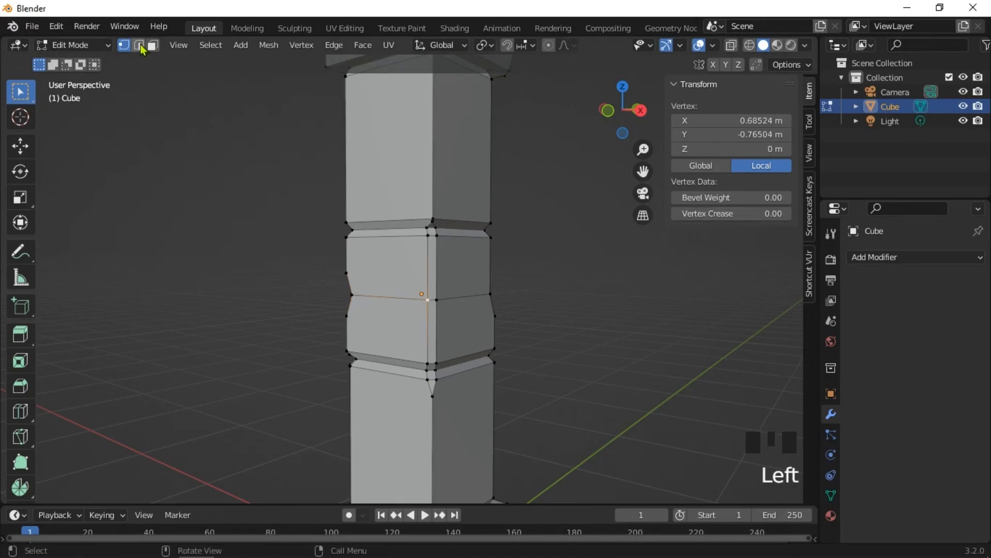
click(140, 46)
click(427, 302)
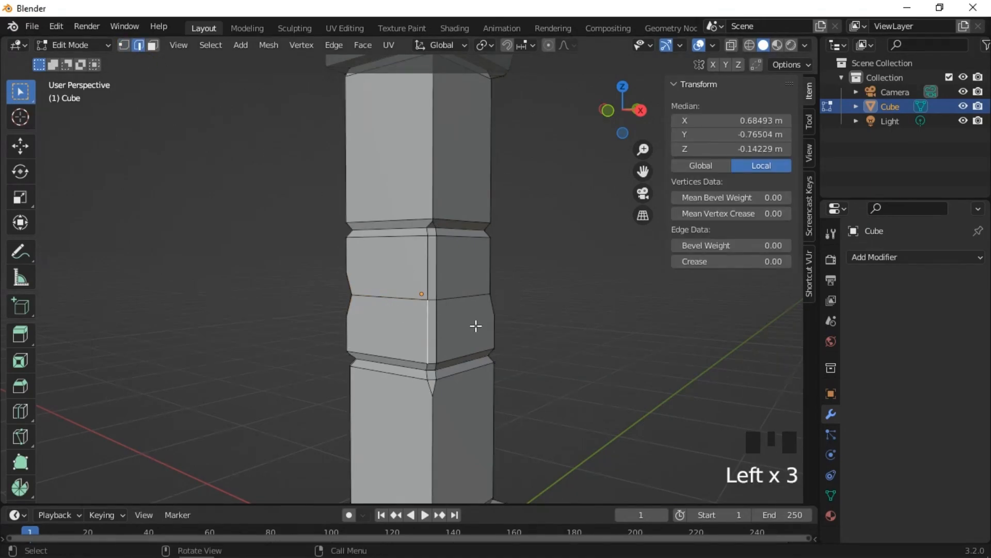
scroll(440, 312, up, 1)
scroll(463, 316, up, 2)
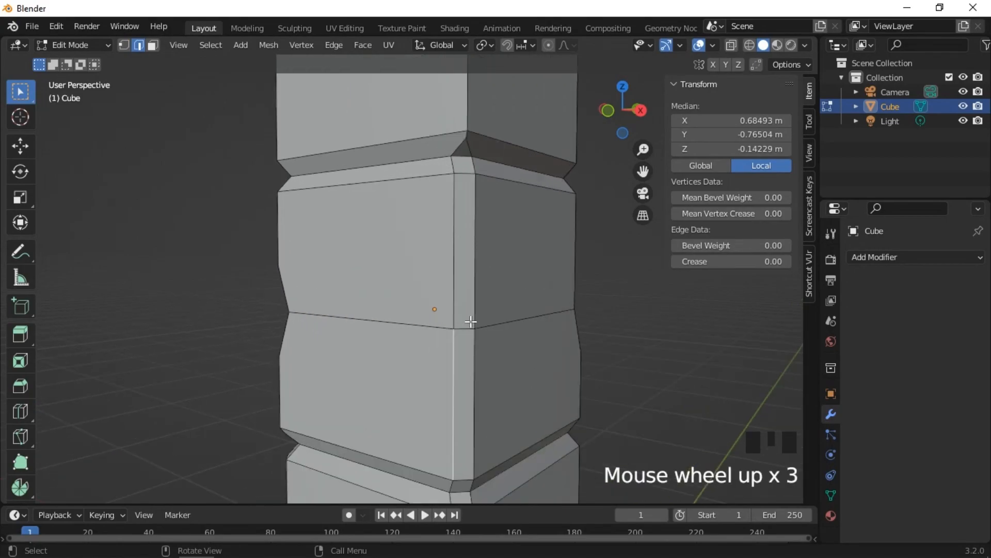
click(464, 331)
middle_drag(486, 338, 456, 339)
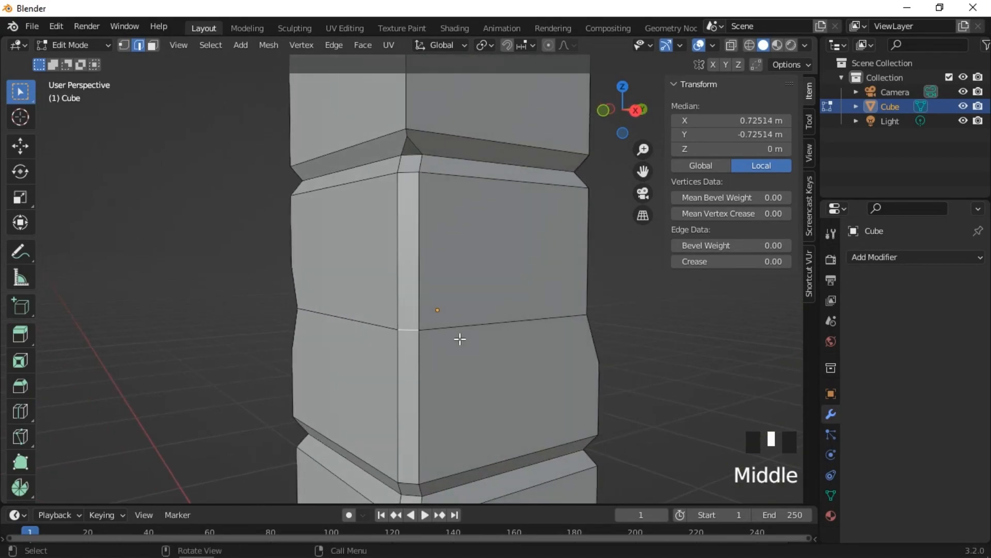
key(ctrl+b)
key(v)
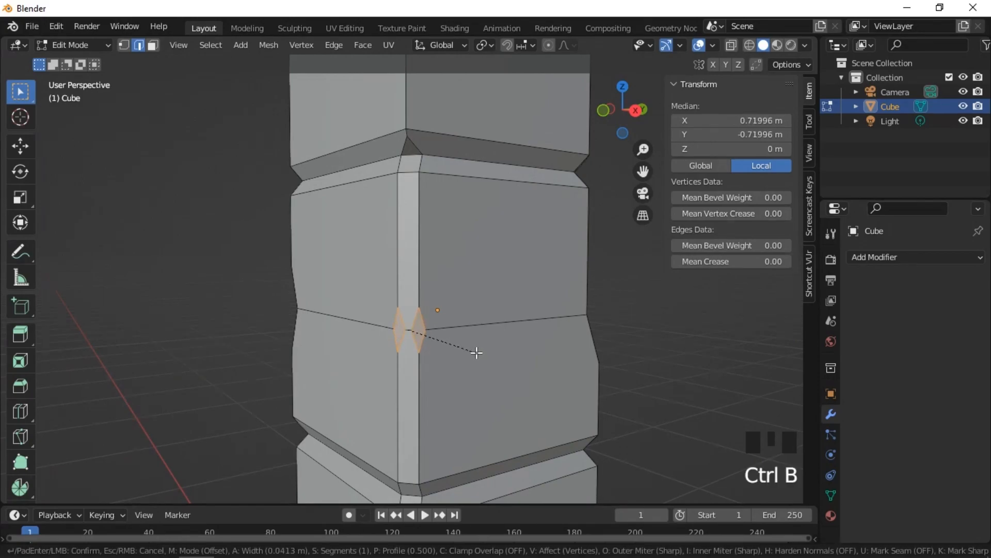
right_click(469, 348)
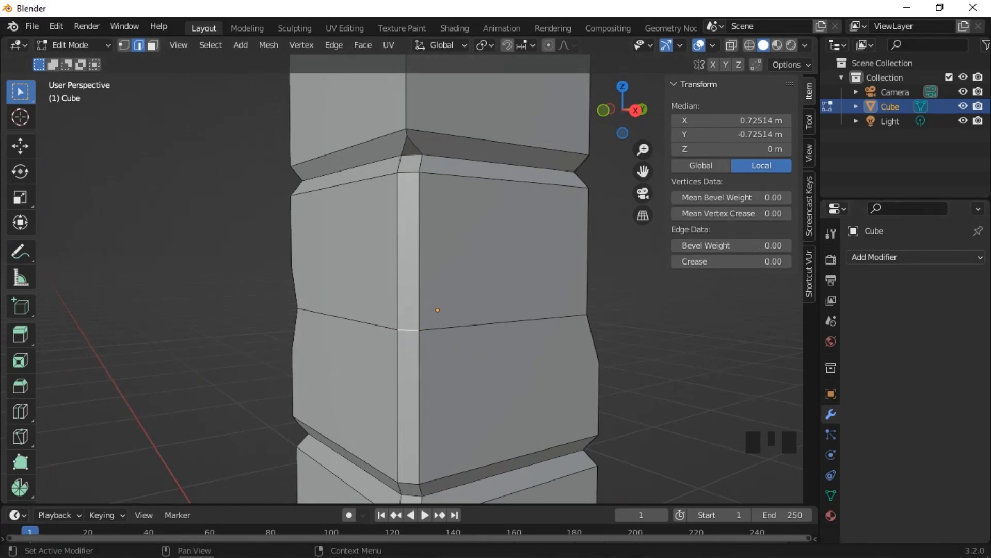
Undo the trial changes made around the middle section's bevelled +X, -Y corner.
key(ctrl+z)
key(ctrl+z)
key(ctrl+z)
key(ctrl+z)
key(ctrl+z)
key(ctrl+z)
key(ctrl+z)
key(ctrl+z)
key(ctrl+z)
key(ctrl+z)
key(ctrl+z)
key(ctrl+z)
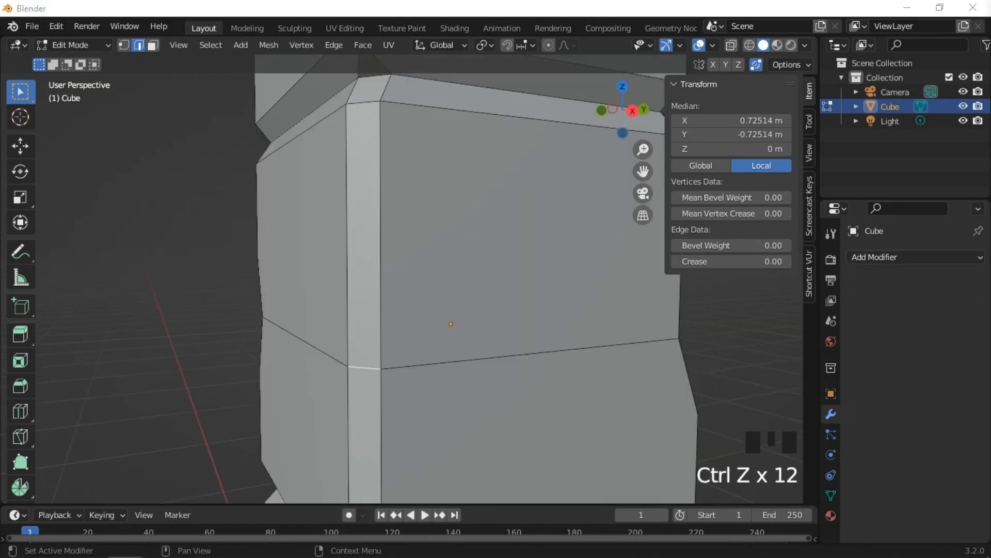
Bevel the short mid-height edge across the +X, -Y corner by about 0.027 m with two segments.
click(382, 374)
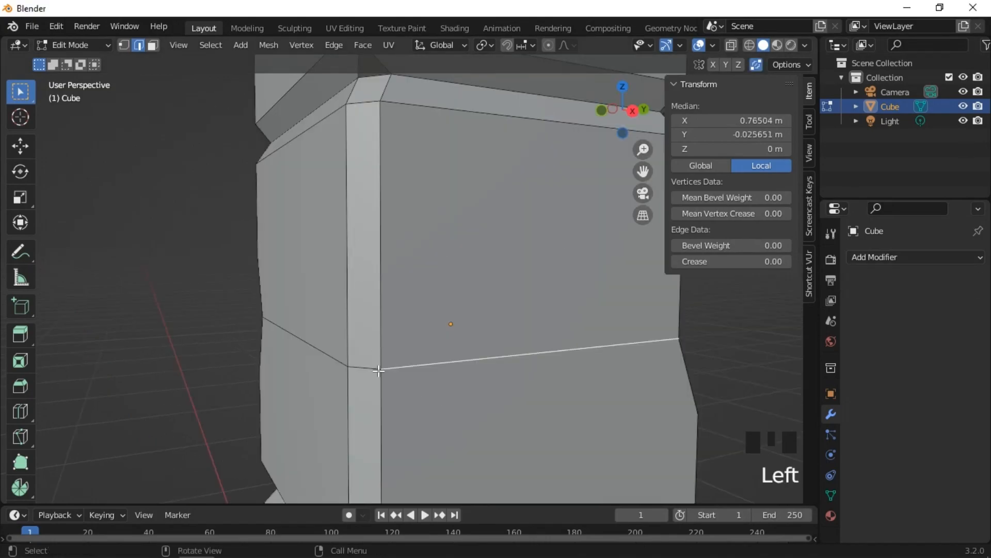
click(371, 368)
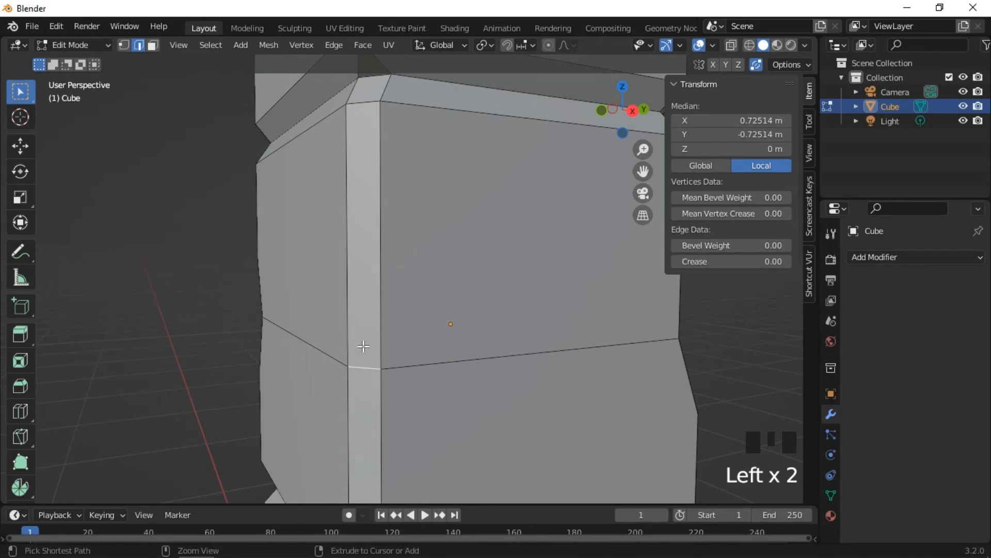
key(ctrl+b)
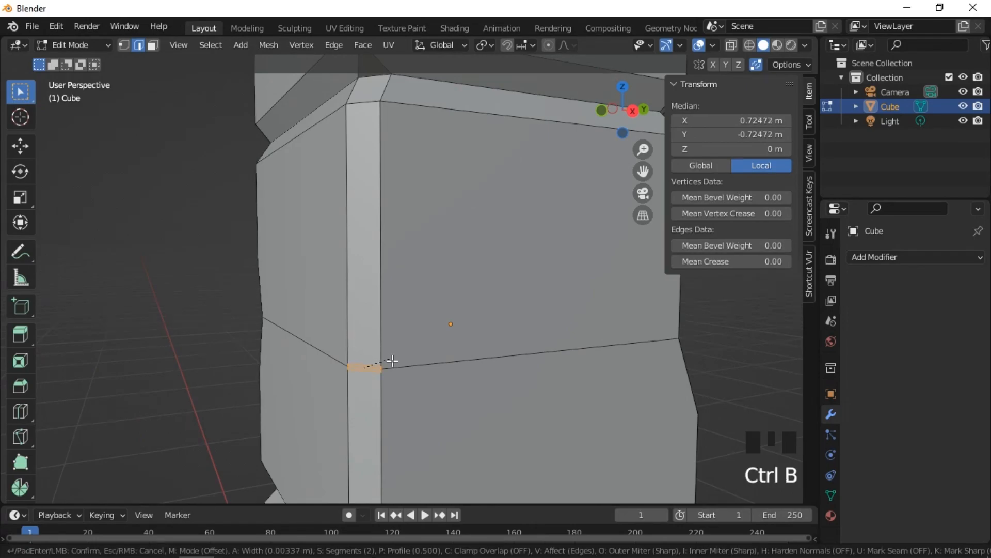
scroll(401, 365, down, 1)
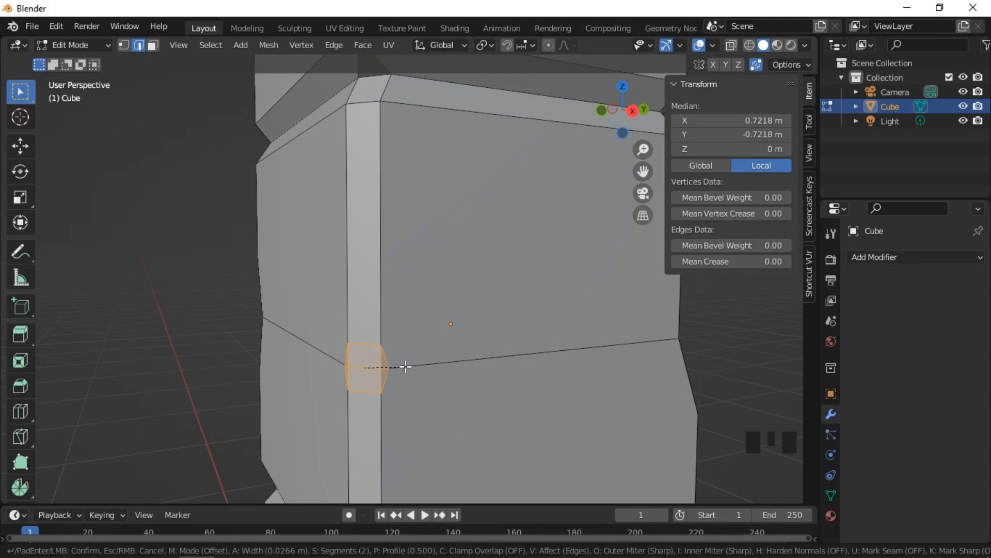
click(405, 366)
With automatic vertex merging enabled, slide the new bevel's two inner side vertices outward onto the neighbouring points on the -Y and +X faces.
middle_drag(392, 385, 213, 129)
click(123, 45)
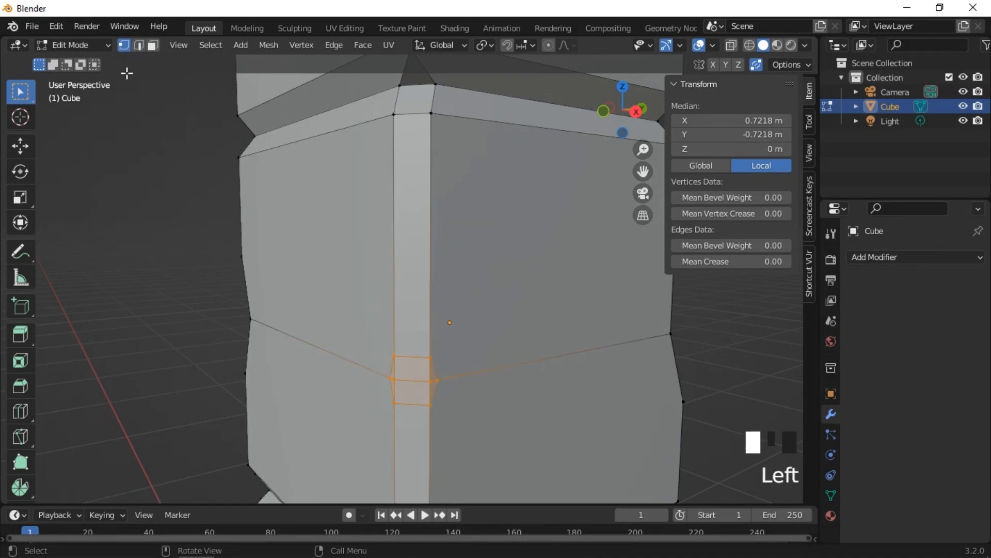
click(395, 380)
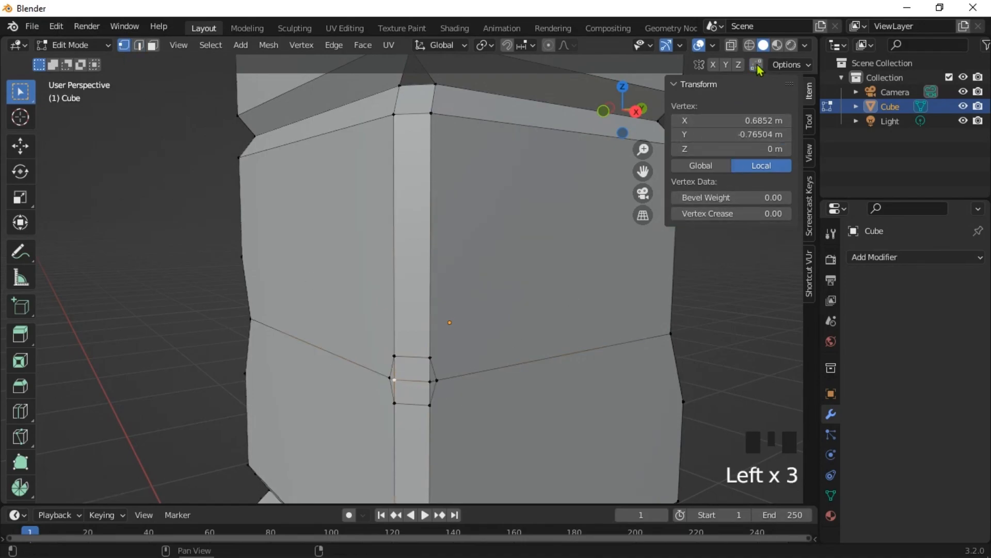
key(g)
key(g)
click(428, 385)
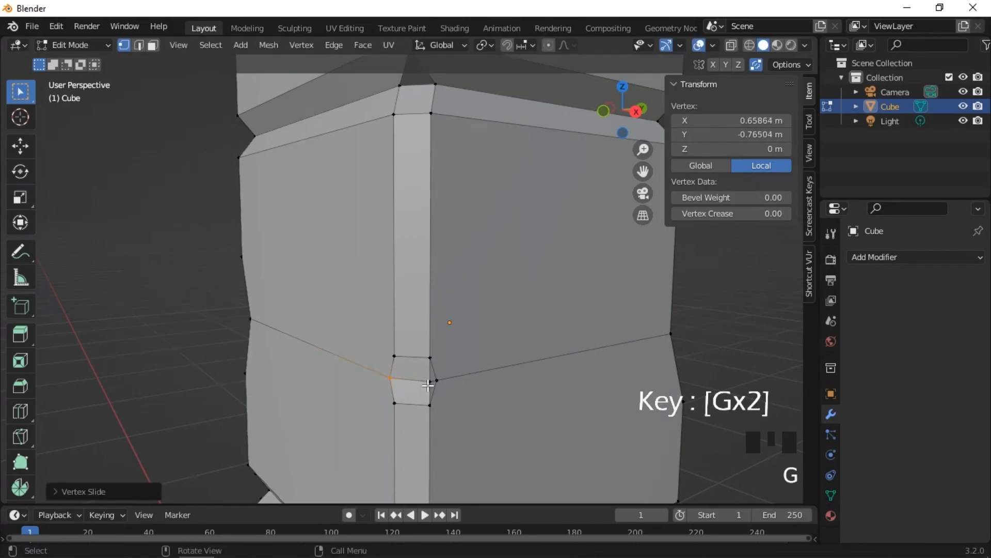
click(435, 381)
key(g)
key(g)
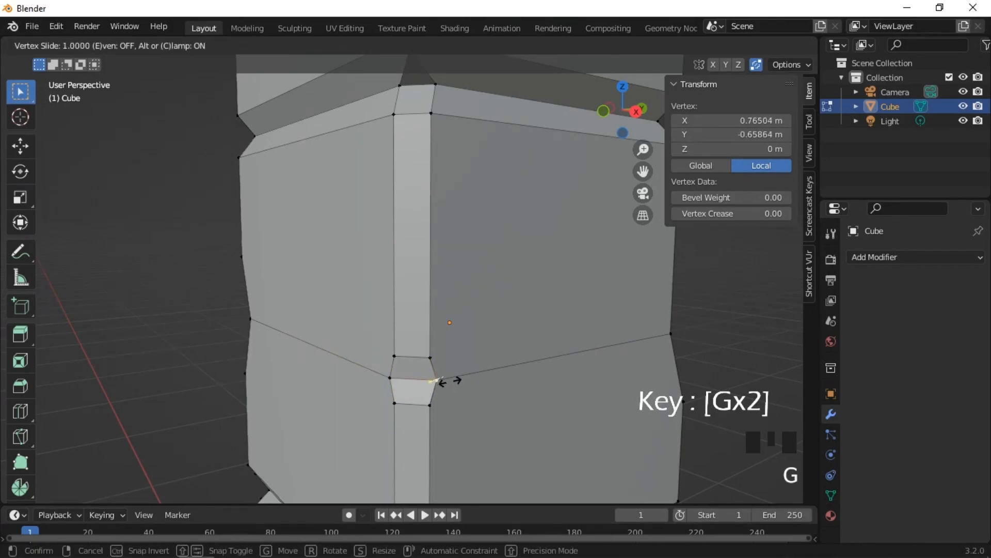
click(449, 382)
Select the whole bevelled patch on the +X, -Y corner and move it up along Z by about 0.11 m.
middle_drag(463, 385, 454, 331)
click(353, 393)
drag(453, 331, 366, 411)
key(g)
key(g)
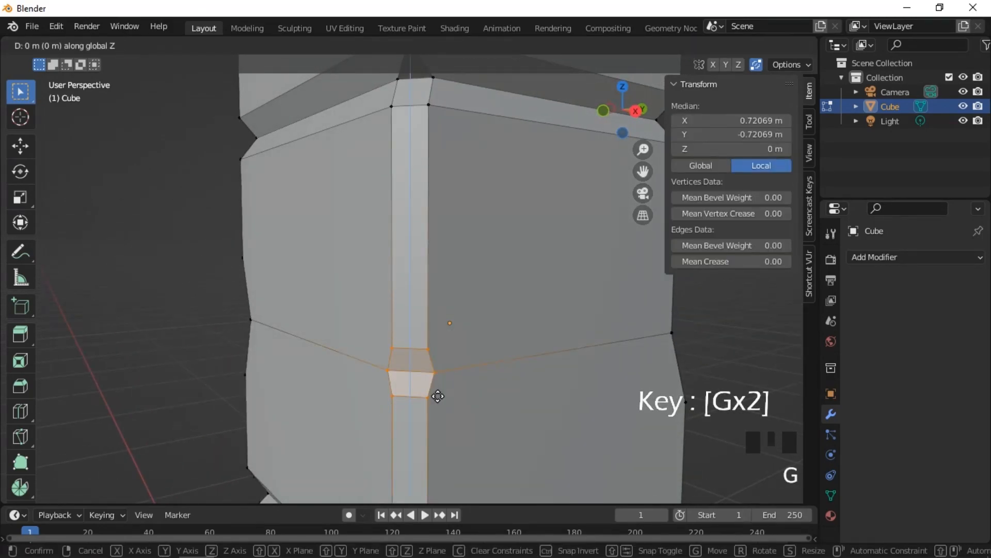
click(444, 295)
Slide the middle section's mid-height vertex at the -X, +Y corner up its edge to a Z of about 0.08 m.
middle_drag(530, 365, 264, 365)
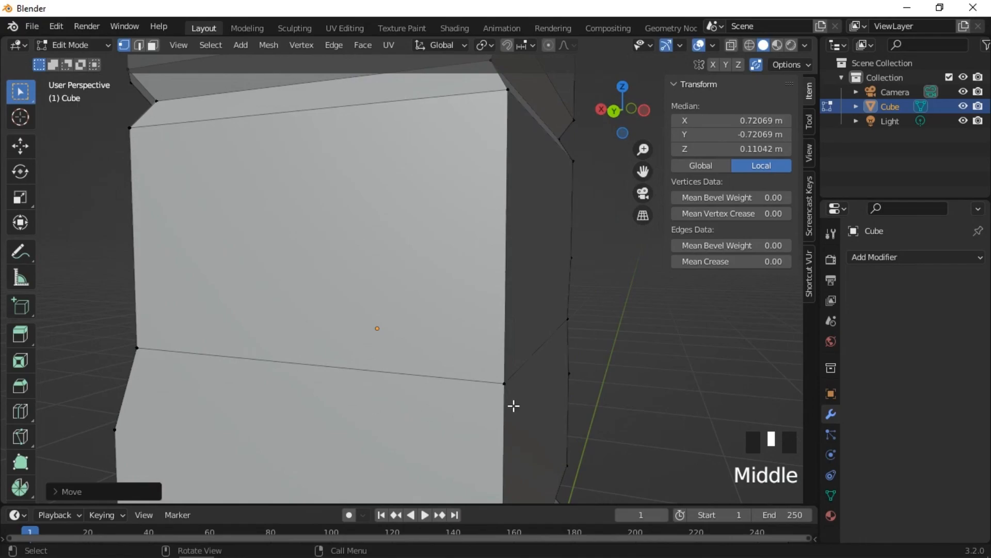
click(505, 384)
key(g)
key(g)
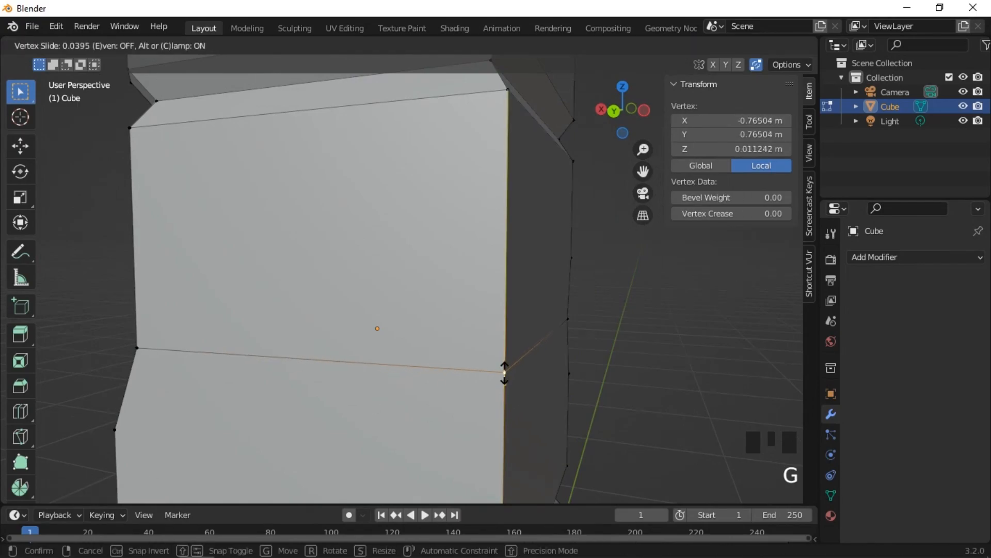
click(499, 301)
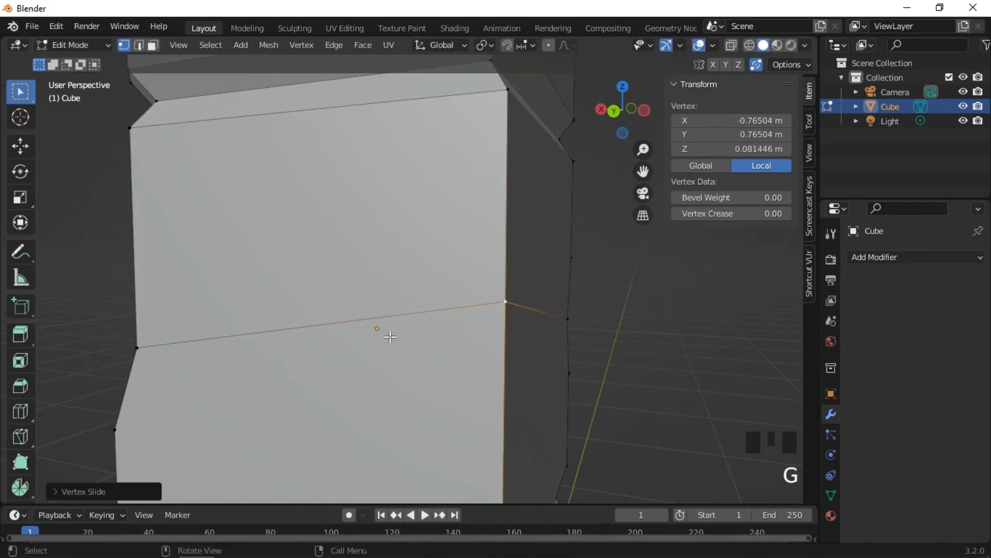
Examine the distorted middle section in Object Mode and return to Edit Mode.
scroll(383, 339, down, 3)
middle_drag(383, 340, 690, 352)
scroll(672, 350, down, 2)
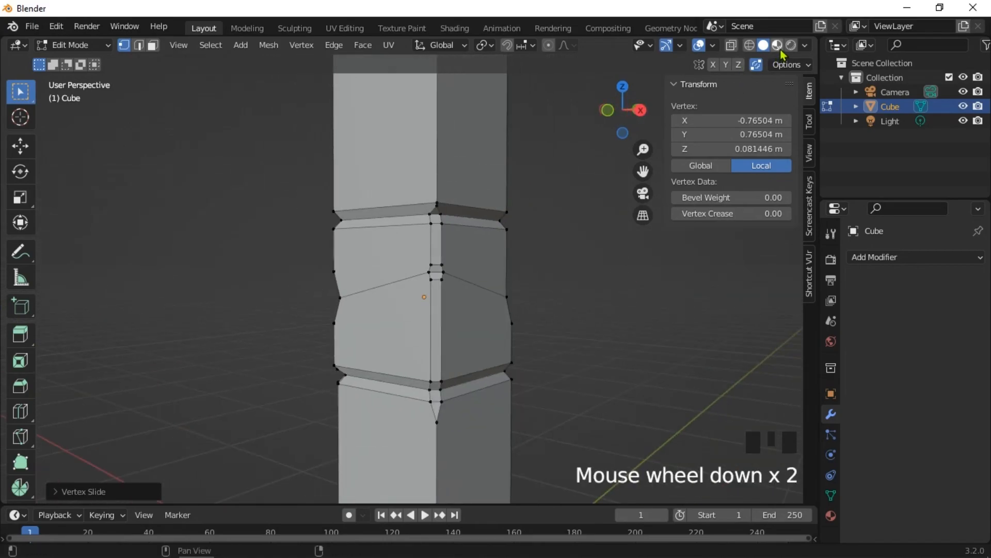
click(78, 45)
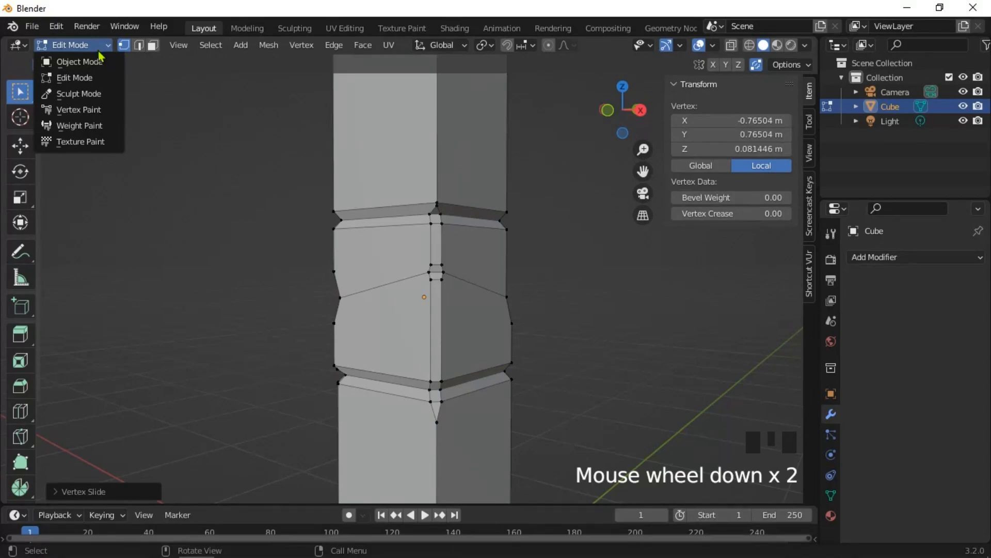
click(77, 61)
middle_drag(321, 223, 413, 217)
drag(69, 35, 69, 34)
click(72, 45)
click(83, 76)
Knife-cut a closed ring around the lower shaft section at about mid-height, crossing every corner edge, and deselect everything.
scroll(318, 225, down, 3)
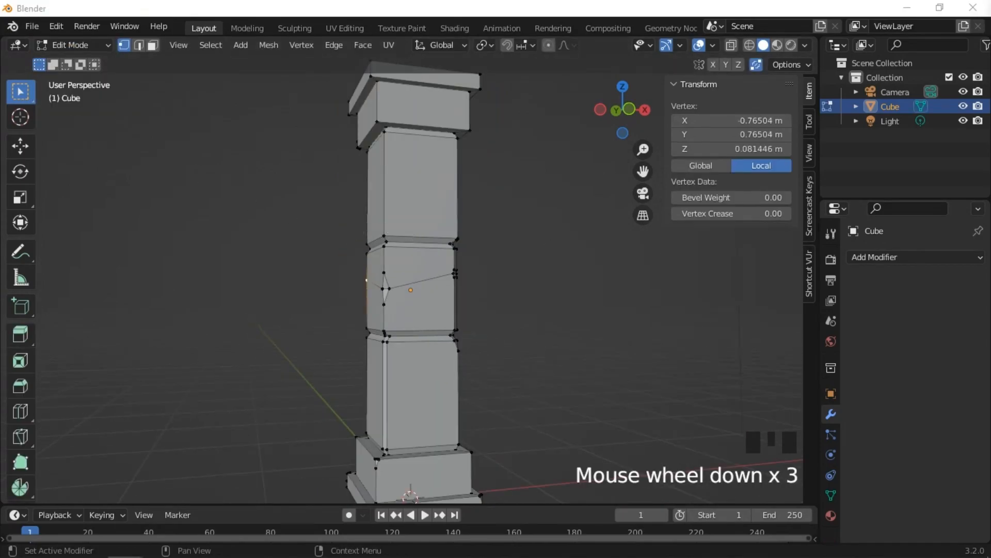
middle_drag(413, 284, 428, 284)
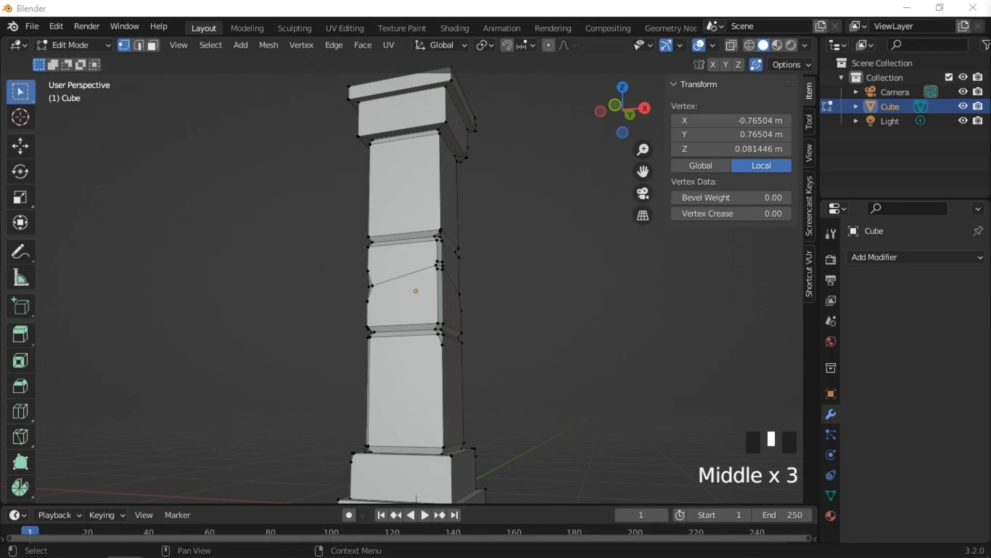
middle_drag(423, 332, 442, 410)
key(k)
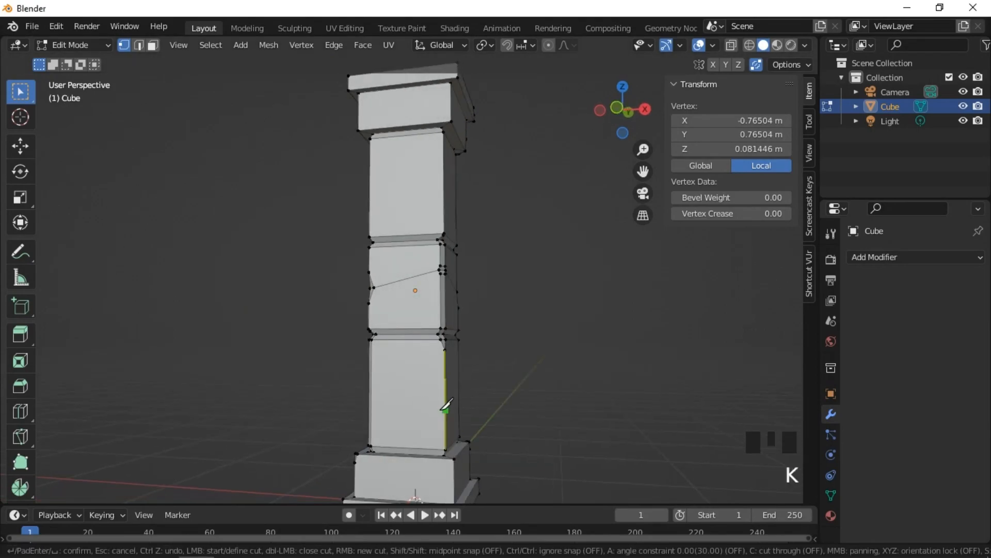
click(444, 404)
middle_drag(377, 398, 422, 399)
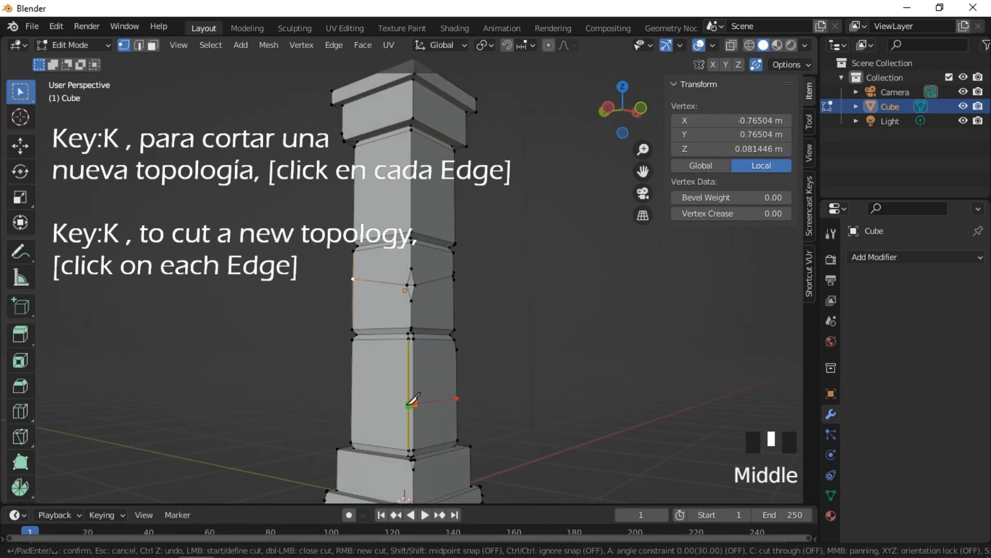
middle_drag(410, 398, 443, 397)
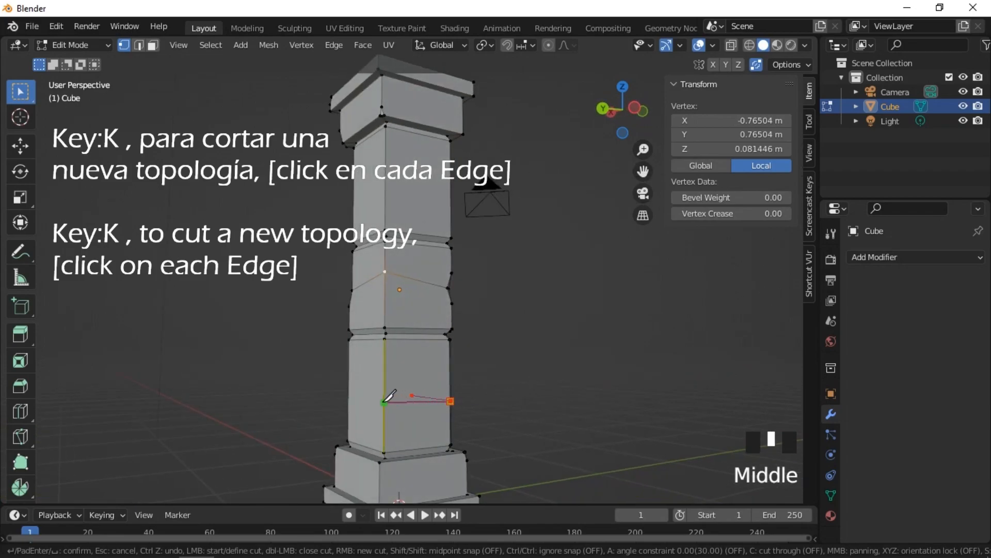
middle_drag(399, 403, 516, 393)
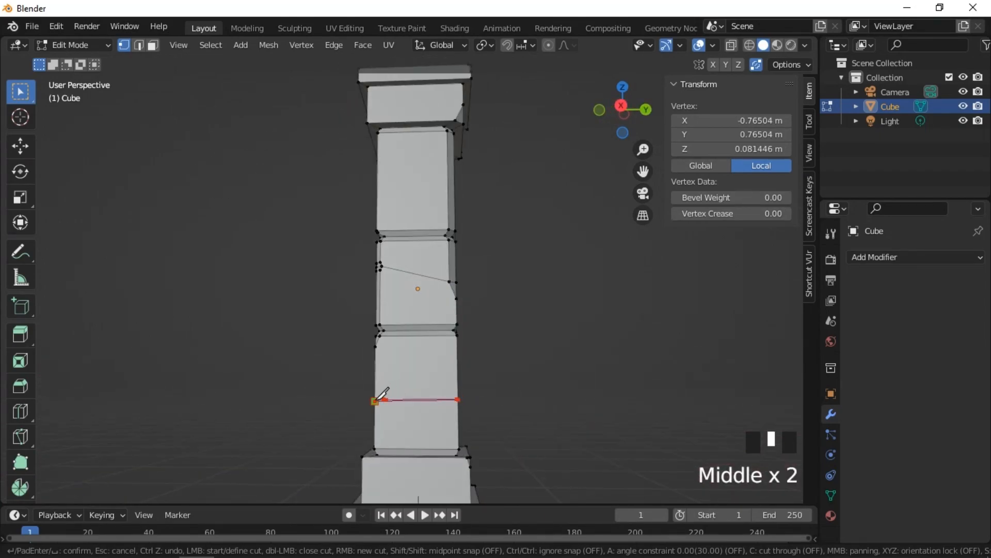
click(375, 400)
key(Return)
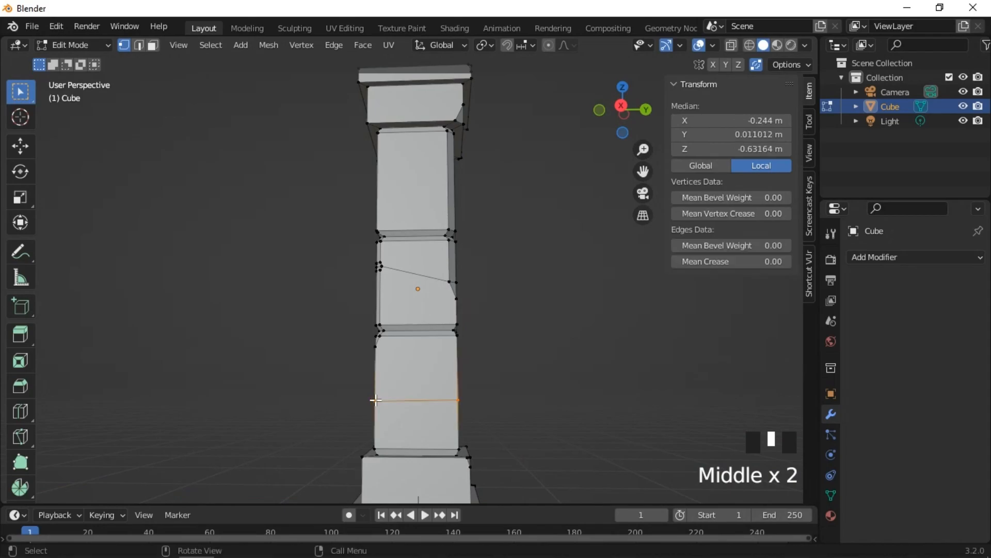
click(538, 389)
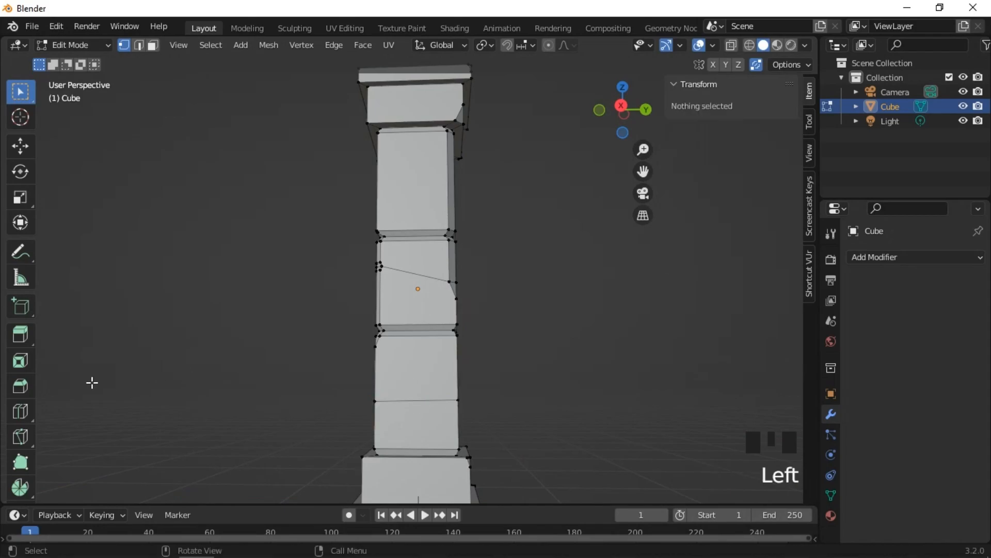
scroll(27, 409, down, 4)
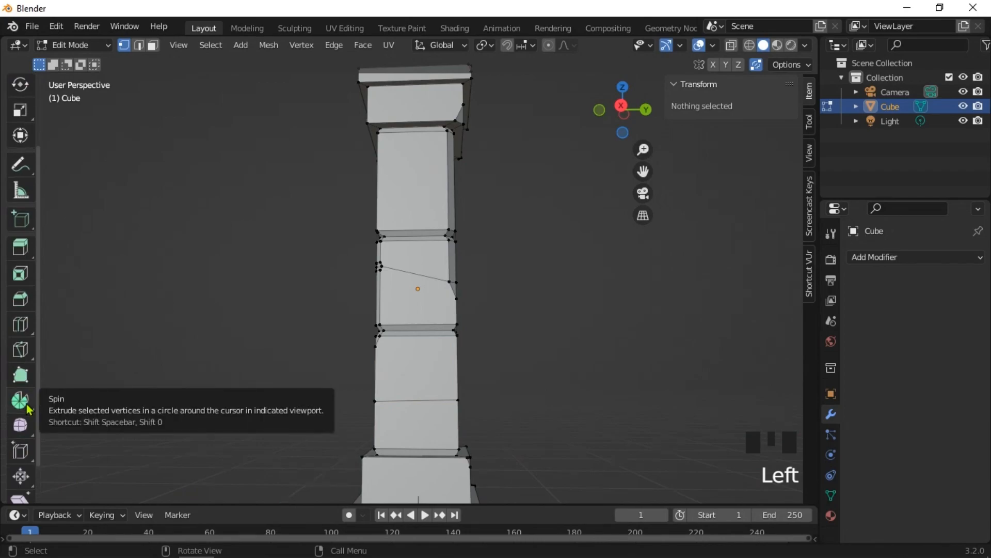
scroll(27, 409, down, 2)
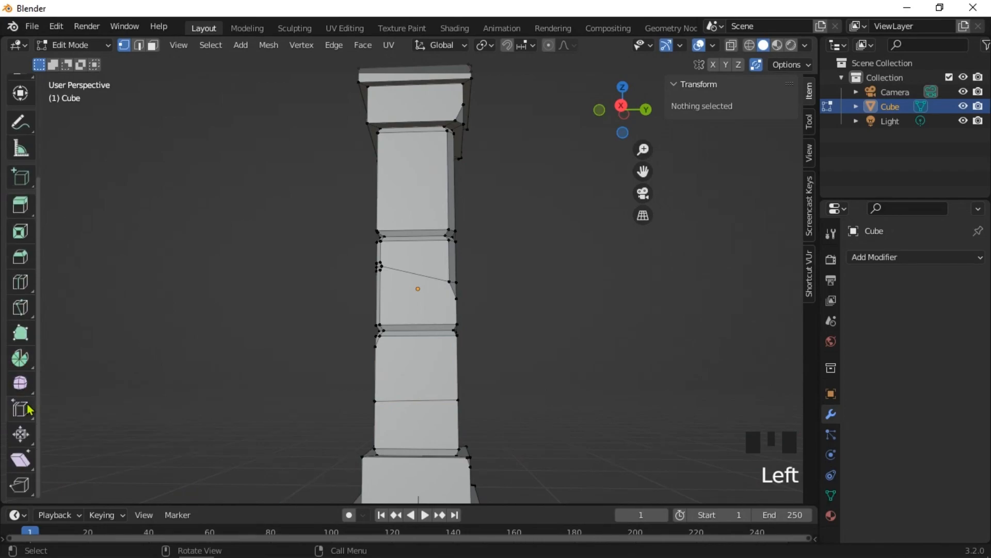
scroll(30, 409, up, 3)
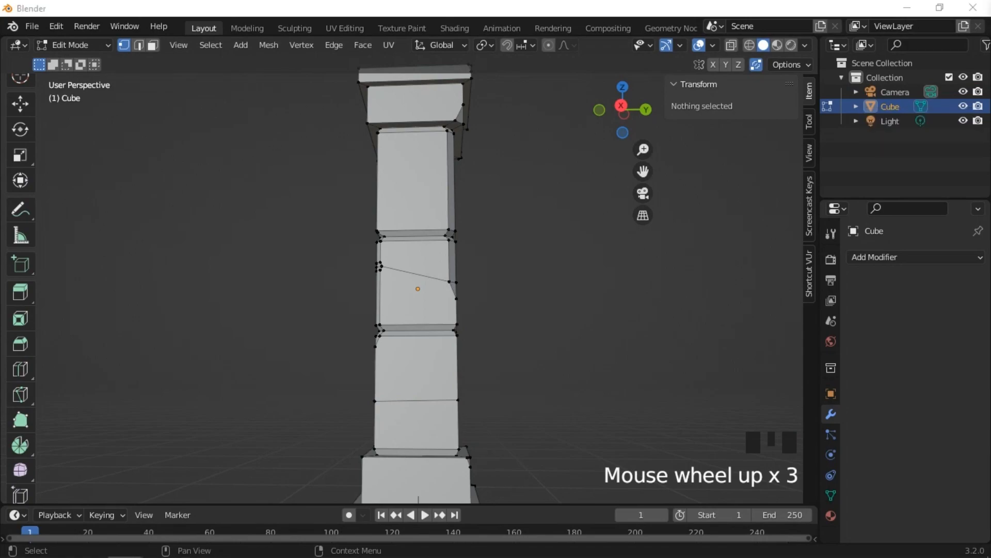
double_click(20, 394)
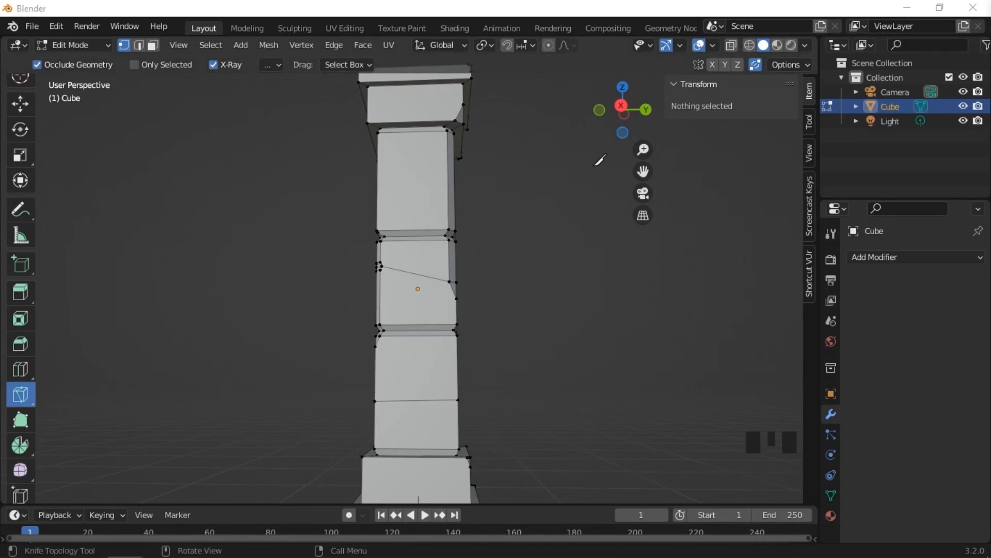
middle_drag(456, 233, 451, 260)
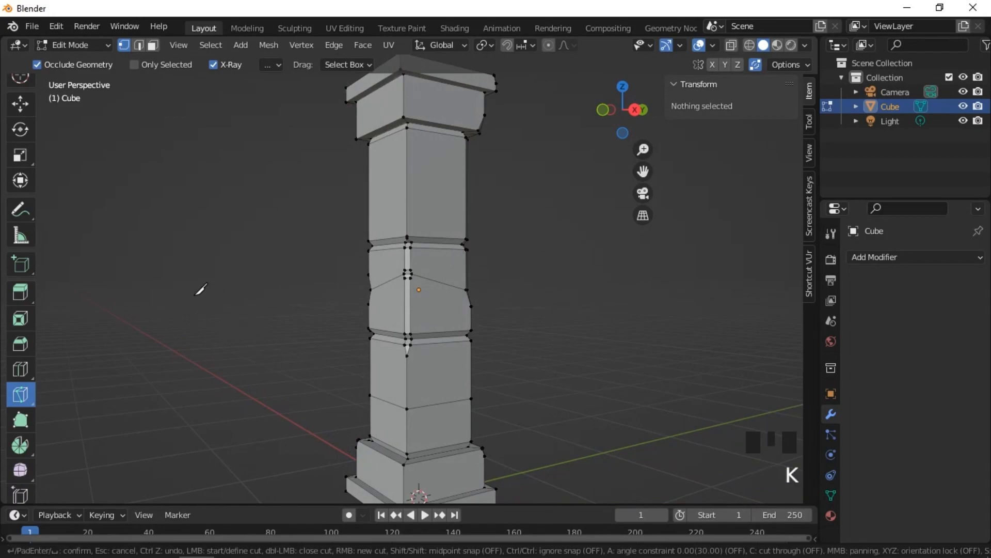
key(Escape)
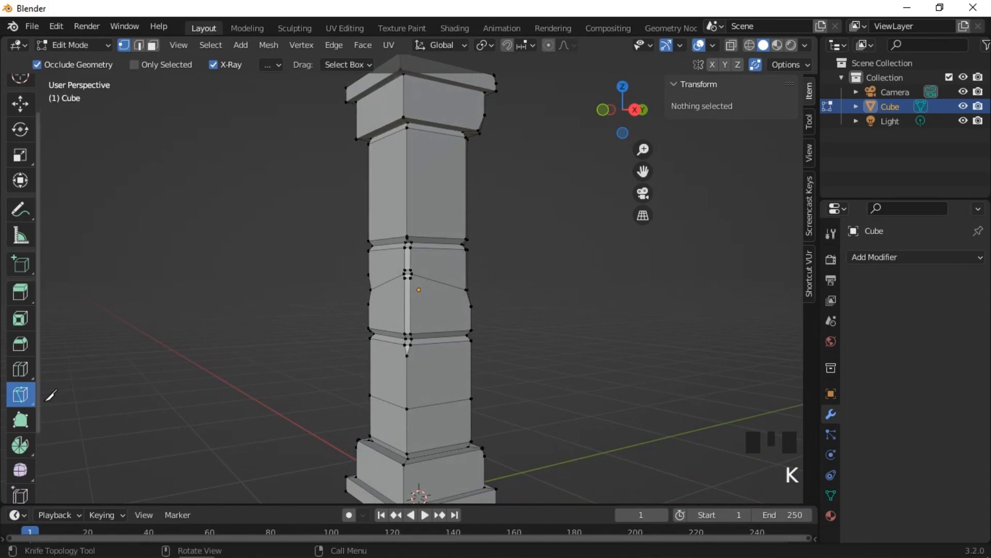
Select the whole mesh and bisect it with a near-horizontal plane across the upper shaft section at about mid-height.
click(21, 395)
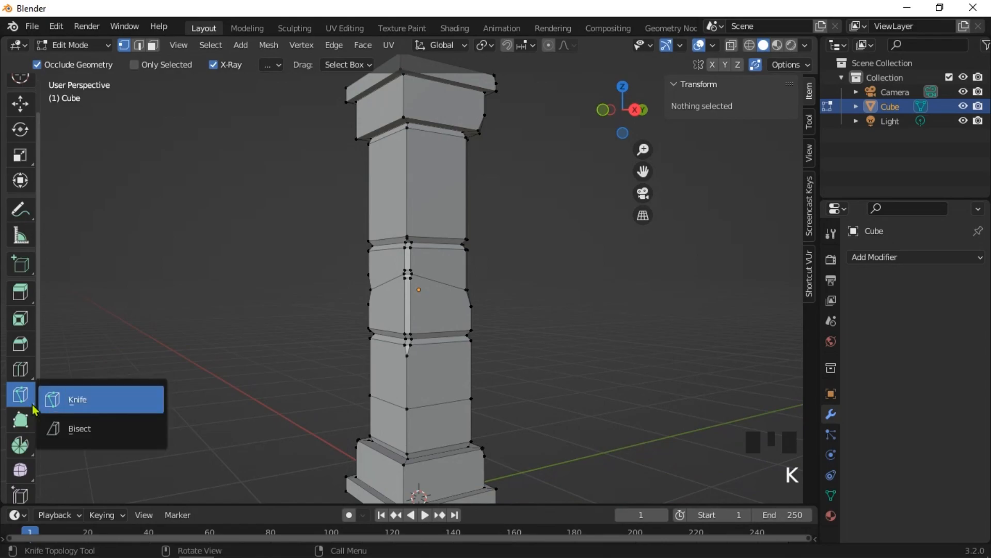
click(55, 430)
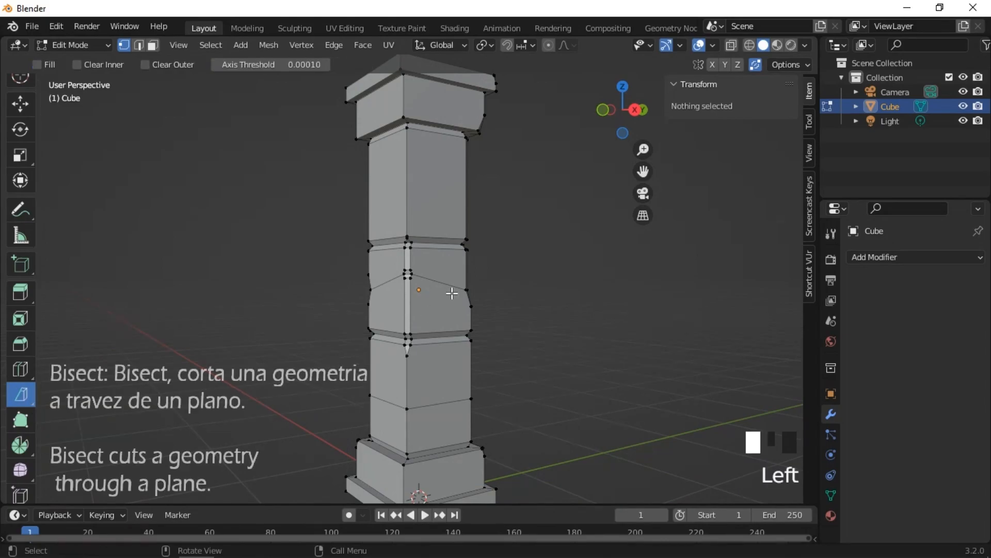
key(a)
key(a)
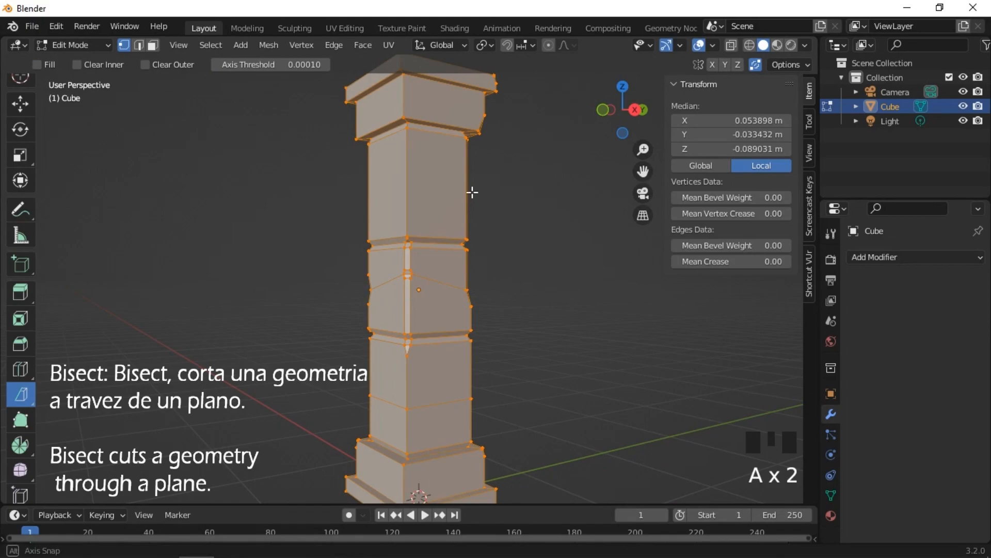
middle_click(497, 193)
drag(495, 189, 468, 186)
click(469, 187)
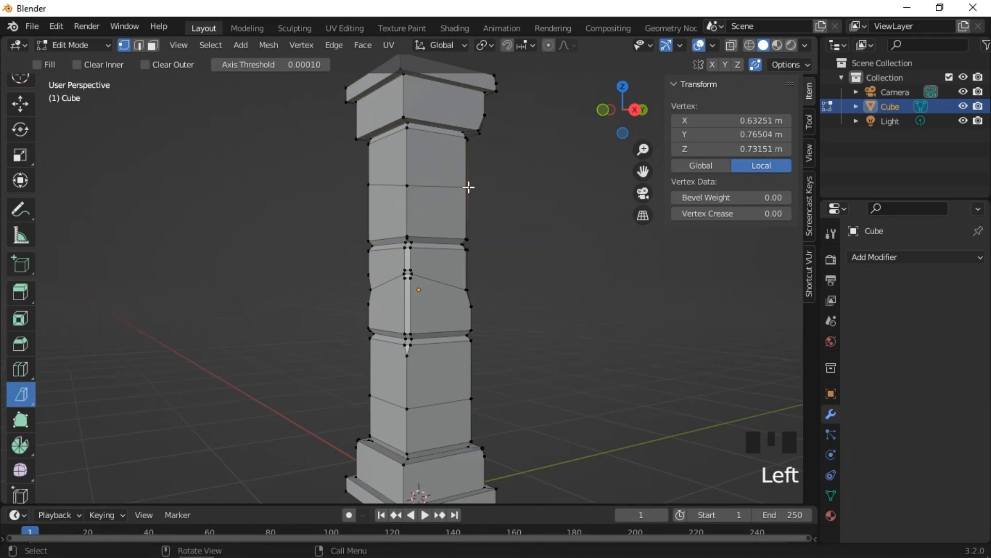
Bevel the new cut's short edge on the upper section's chamfered +X, +Y corner with two segments.
middle_drag(537, 182, 529, 234)
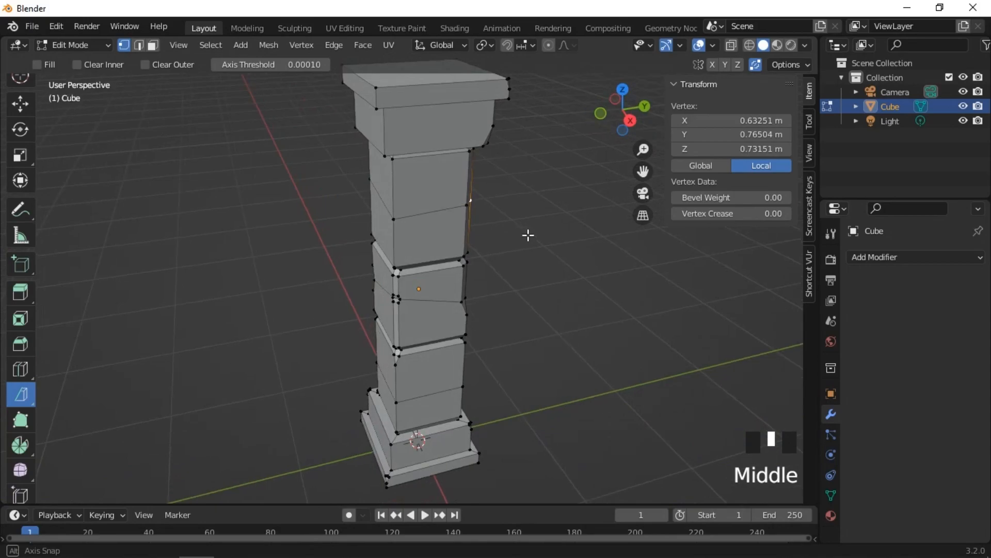
middle_drag(471, 217, 456, 269)
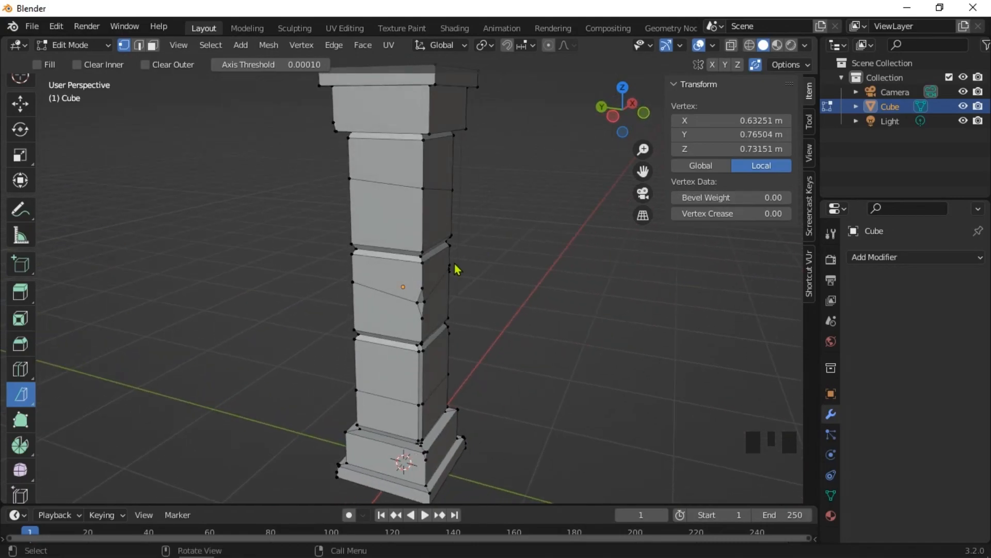
click(139, 45)
middle_drag(392, 213, 335, 226)
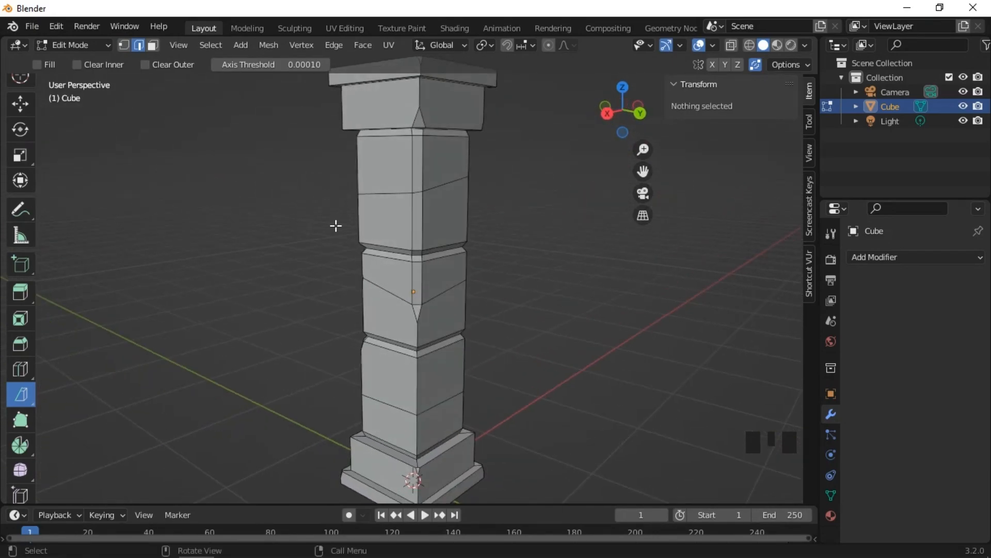
click(415, 192)
scroll(441, 208, up, 4)
shift+middle_drag(416, 155, 374, 299)
key(ctrl+b)
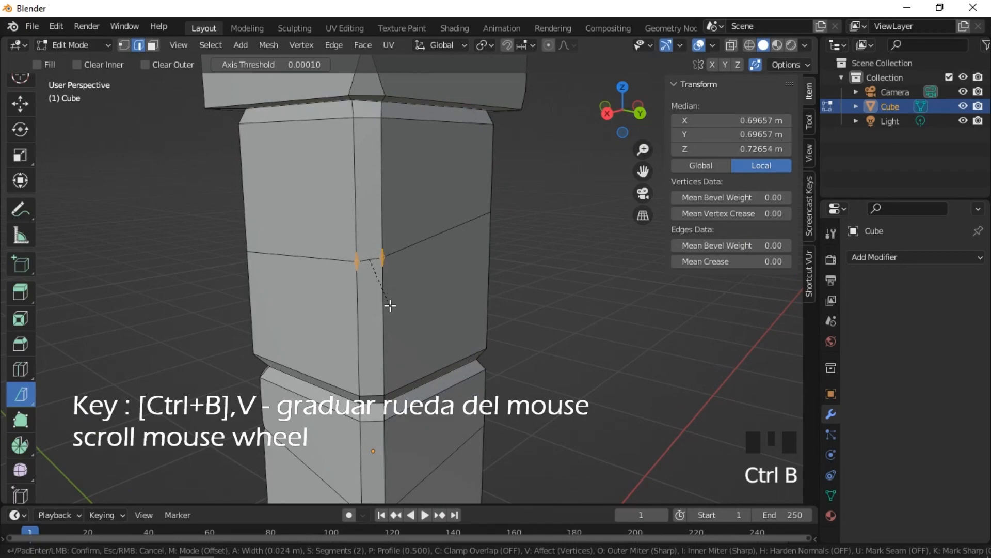
right_click(389, 306)
key(ctrl+b)
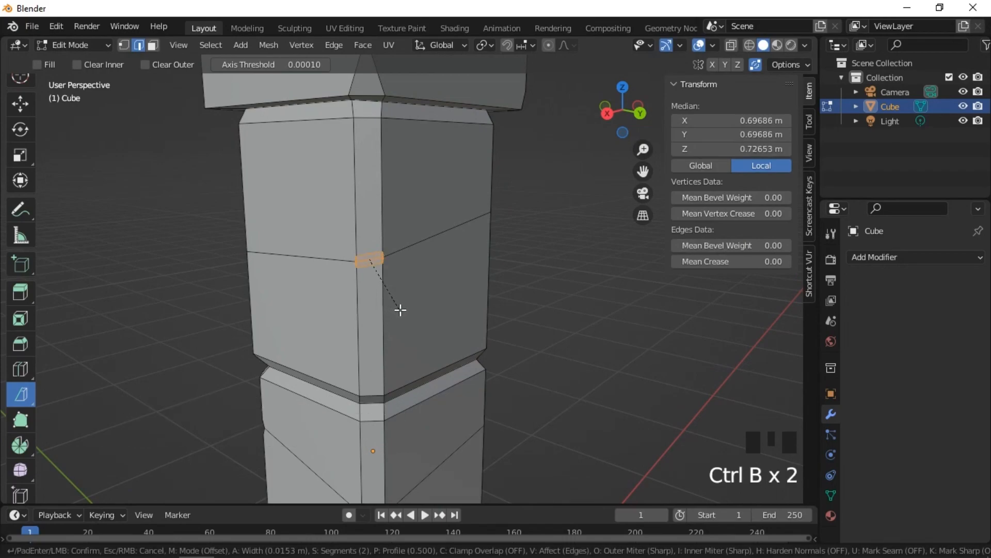
click(404, 311)
Slide the two middle vertices of the upper section's bevelled patch outward onto their neighbouring outer vertices.
scroll(390, 298, up, 5)
shift+middle_drag(144, 187, 320, 255)
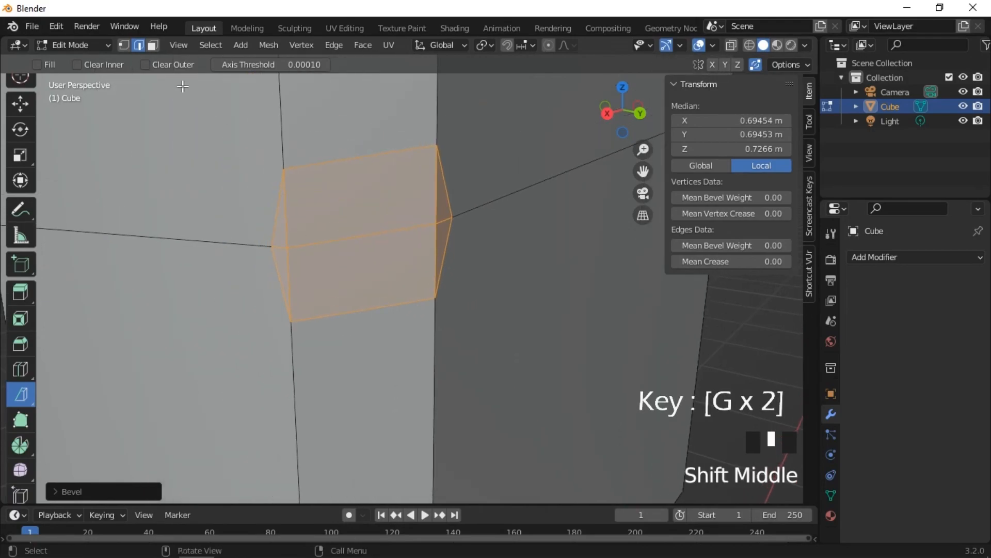
click(124, 47)
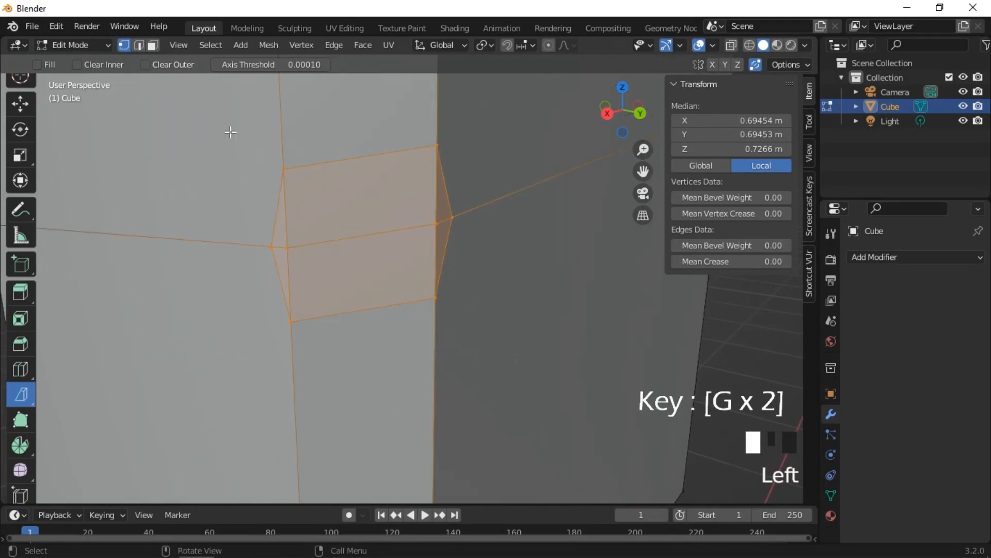
click(287, 248)
key(g)
key(g)
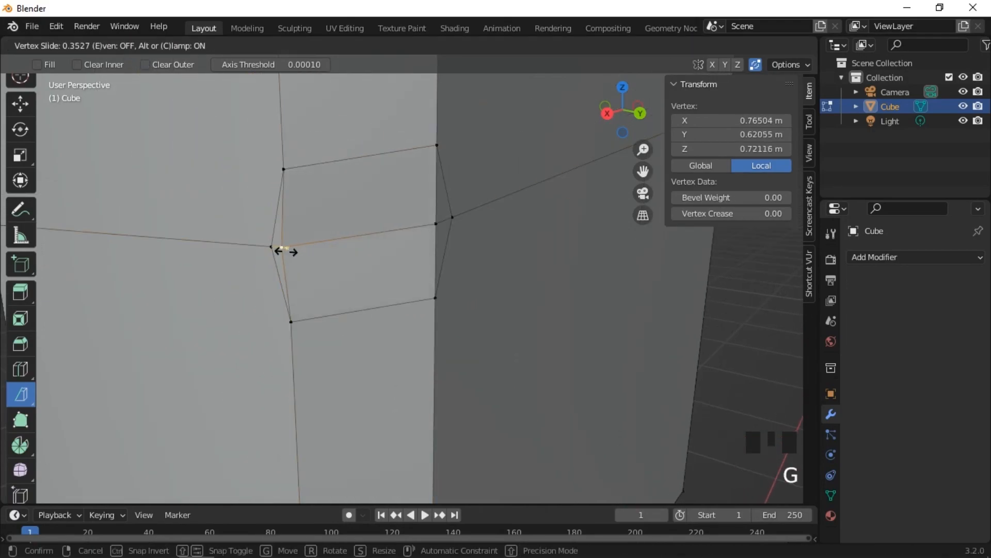
click(268, 249)
click(434, 227)
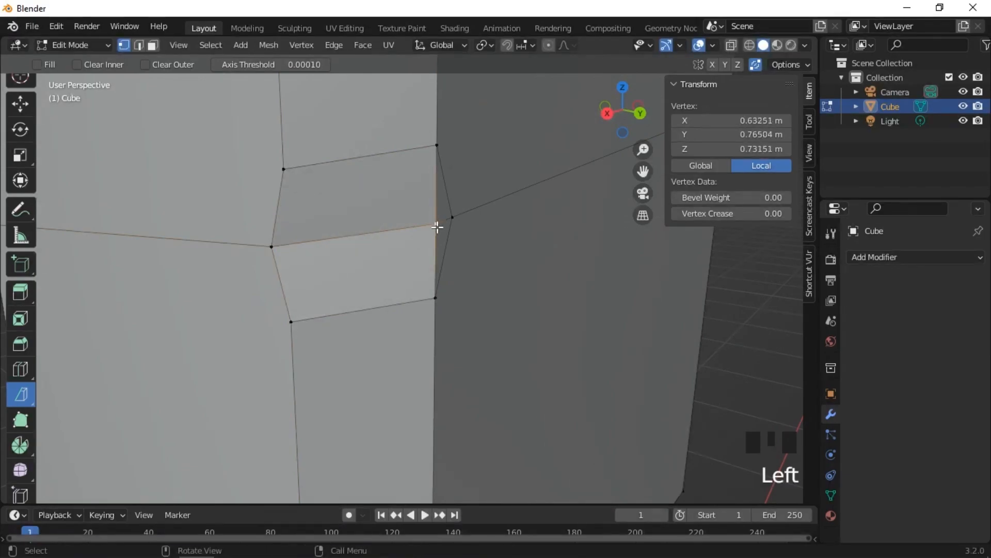
key(g)
key(g)
click(454, 221)
Vertex-bevel the middle section's mid-height vertex at the -X, +Y corner with one segment, about 0.08 m wide.
middle_drag(498, 233, 417, 246)
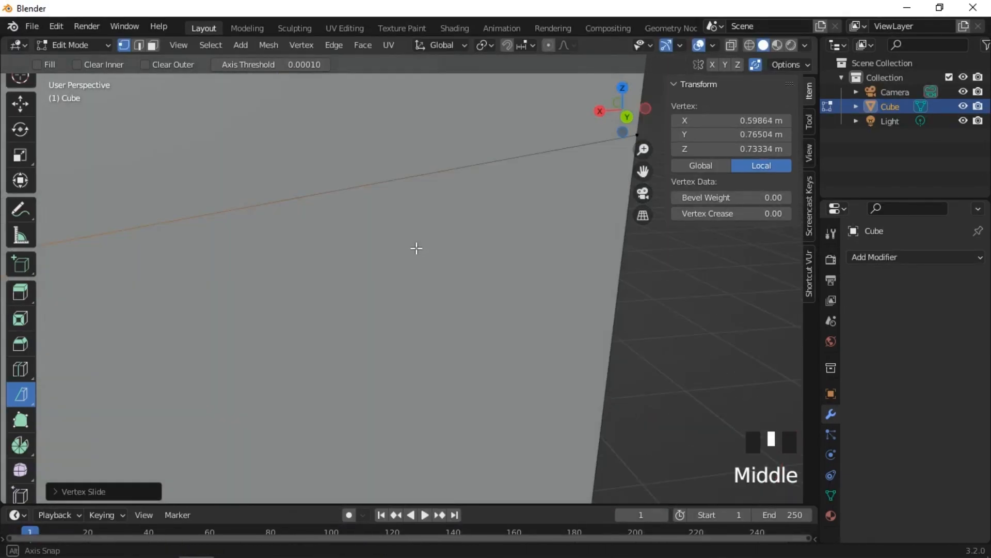
scroll(417, 246, down, 5)
middle_drag(354, 241, 464, 122)
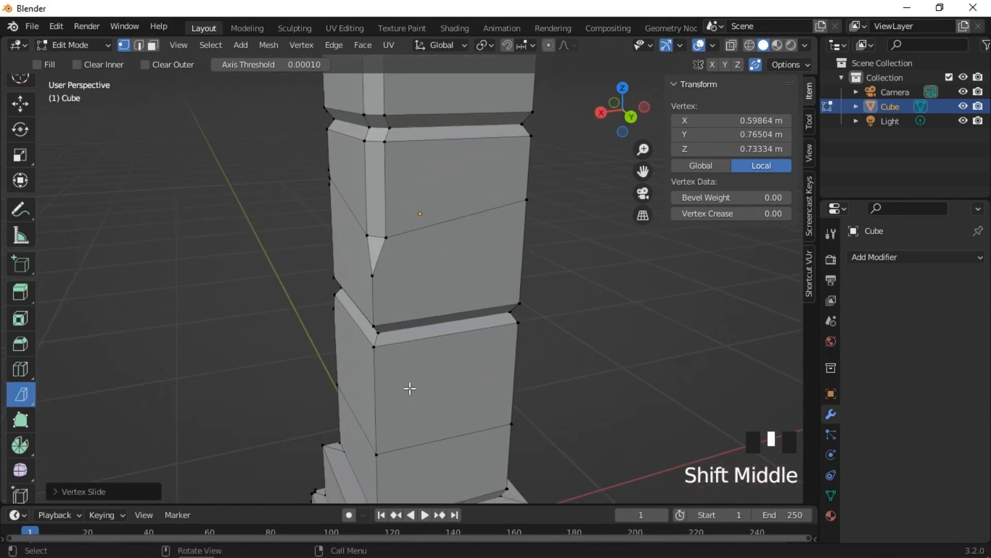
middle_drag(410, 390, 438, 398)
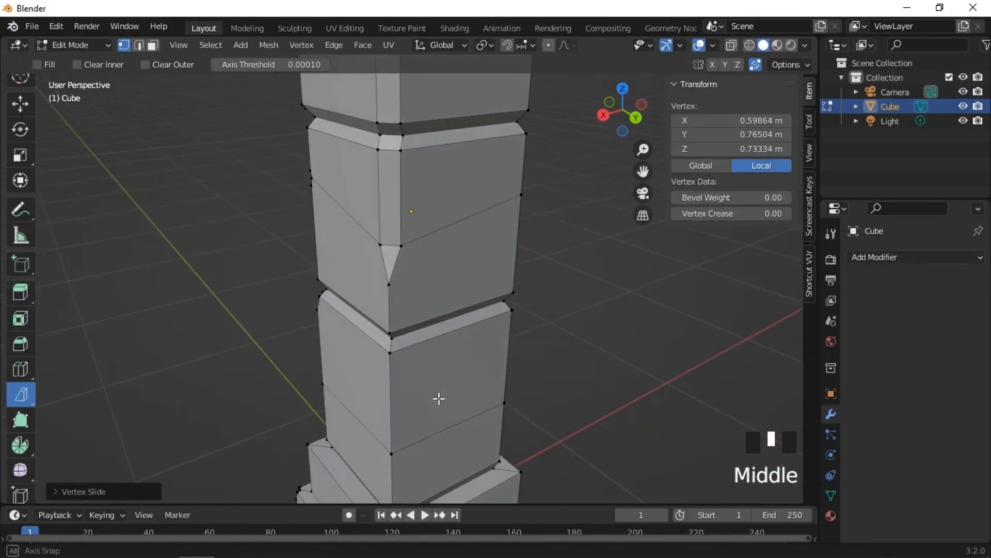
middle_drag(478, 231, 294, 230)
click(401, 241)
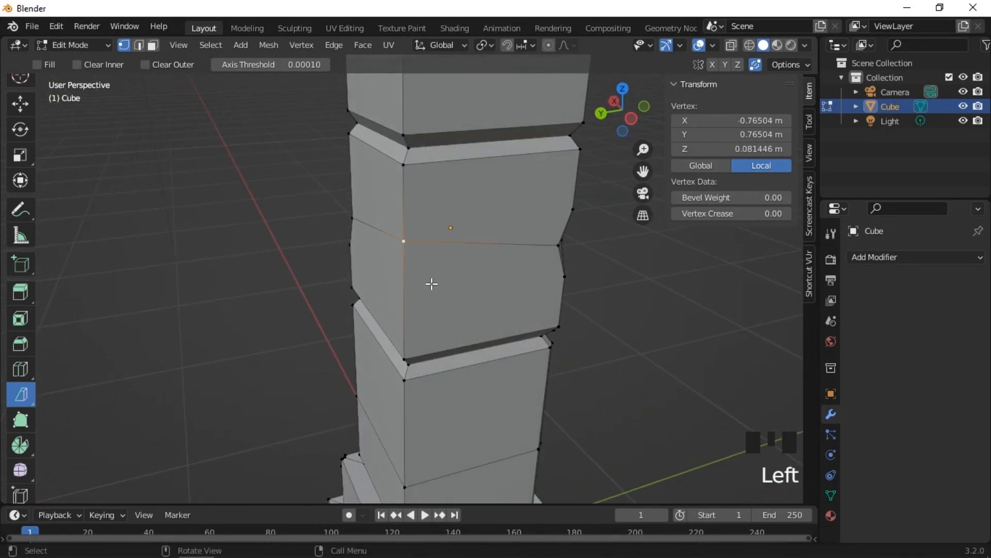
scroll(432, 284, up, 2)
key(ctrl+b)
key(v)
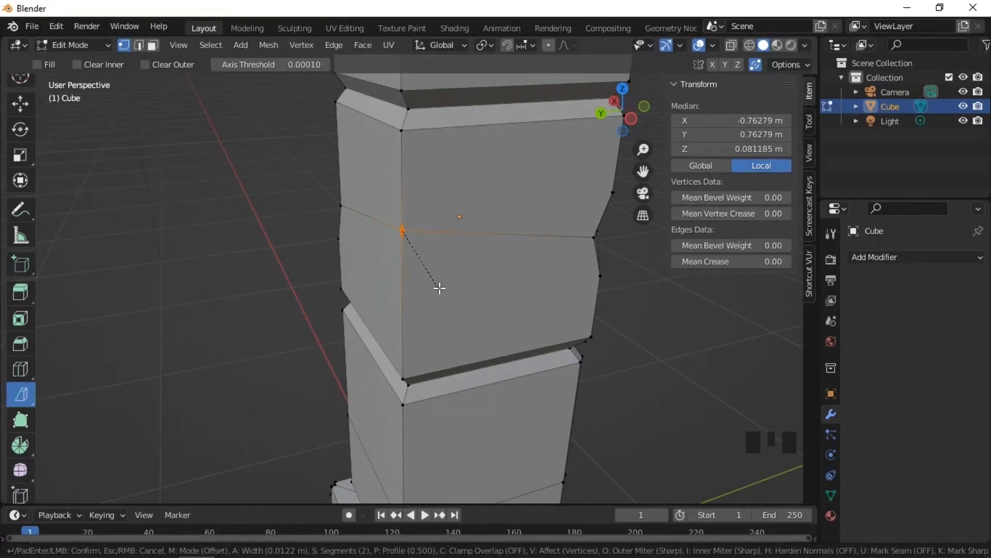
scroll(450, 294, down, 1)
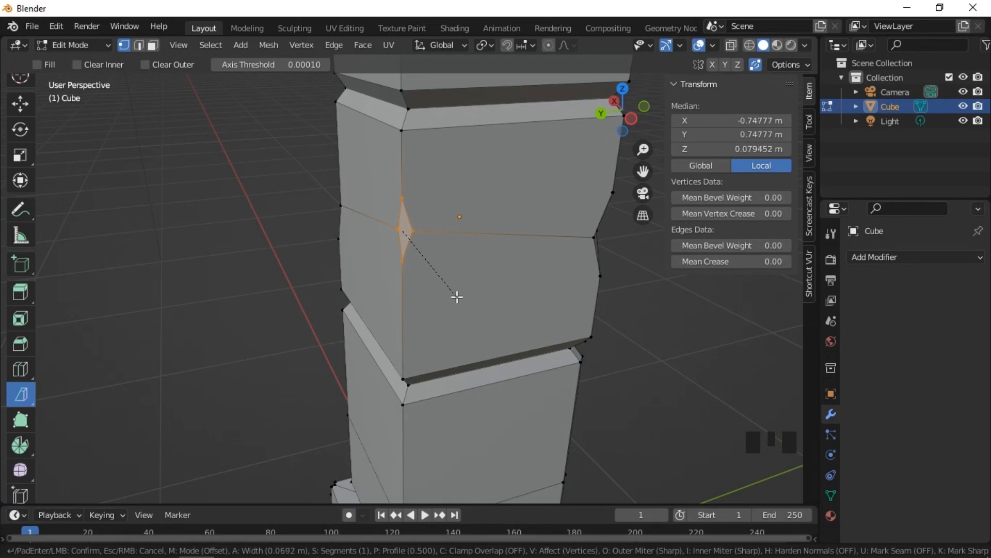
scroll(457, 297, up, 1)
scroll(460, 298, down, 1)
click(461, 299)
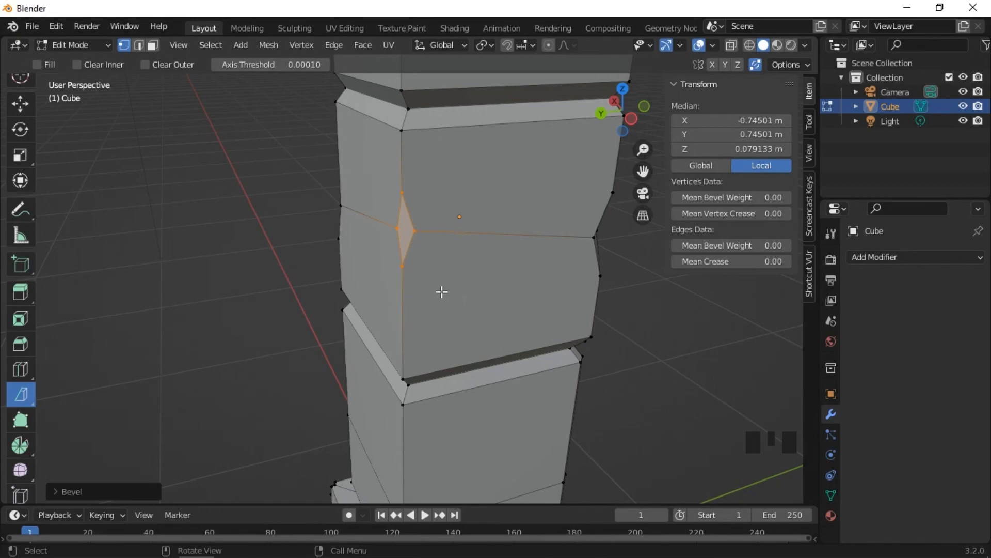
Connect the two side vertices of the middle section's diamond-shaped bevel with an edge and deselect everything.
click(420, 255)
click(399, 228)
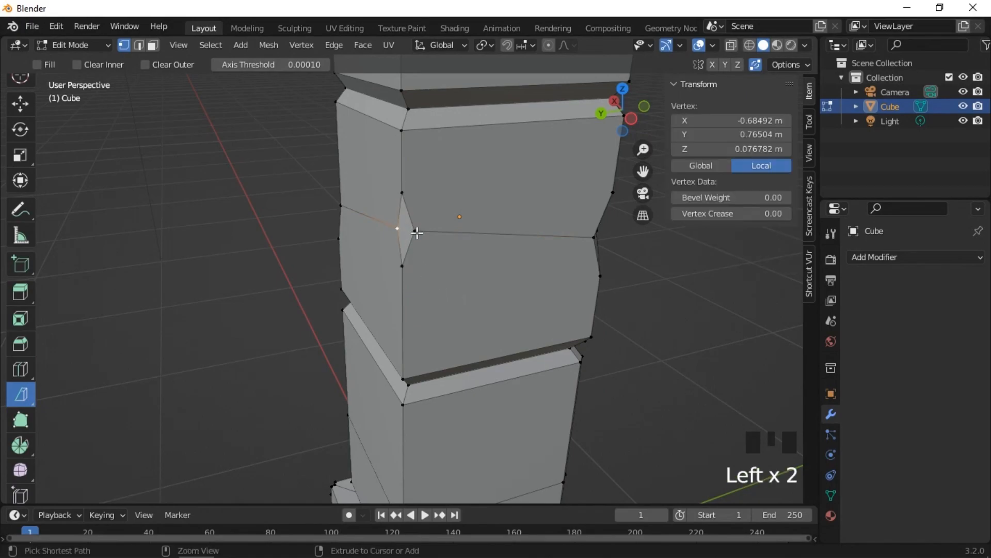
ctrl+click(415, 231)
click(398, 229)
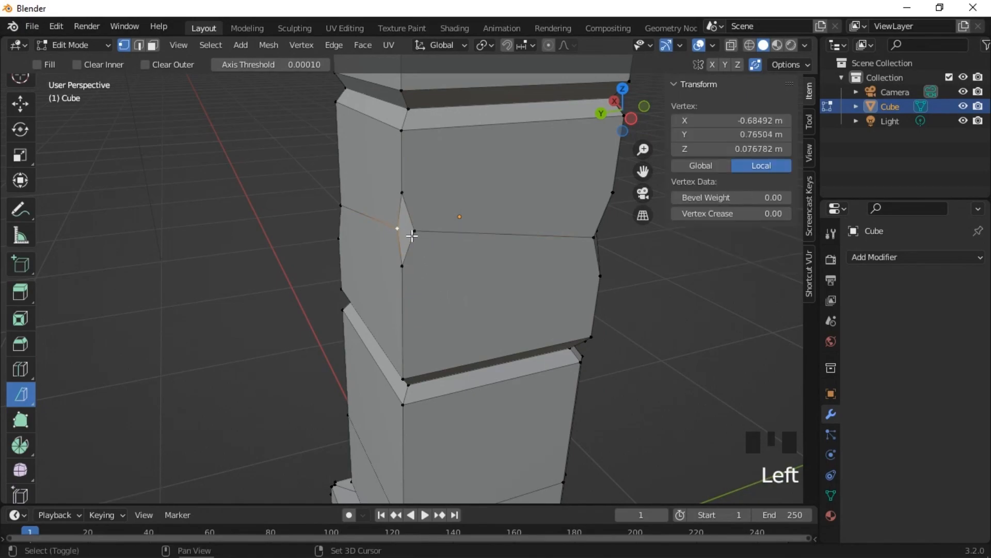
shift+click(414, 230)
key(j)
click(445, 272)
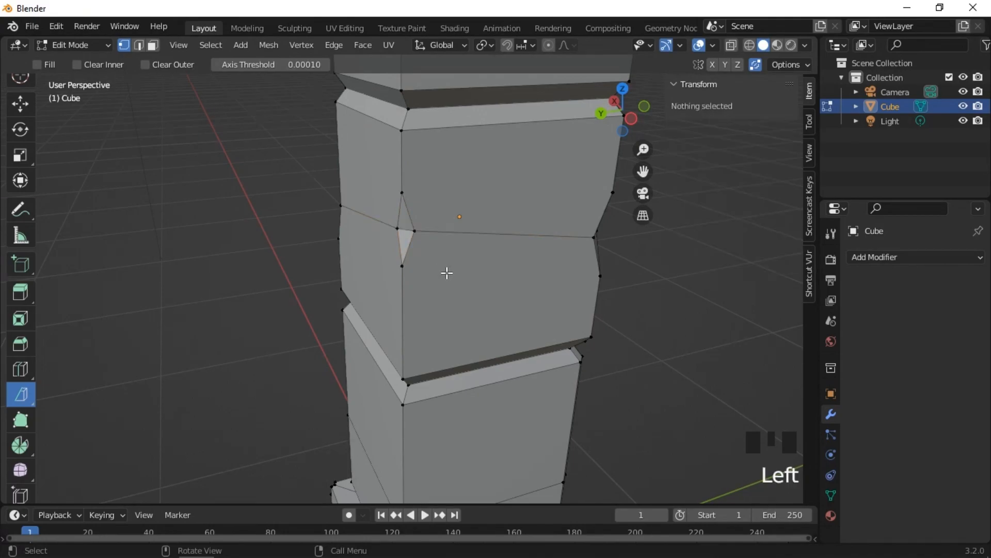
Vertex-bevel the lower section's mid-height vertex at the +X, +Y corner with one segment, about 0.08 m wide.
scroll(454, 264, down, 3)
middle_drag(463, 256, 676, 234)
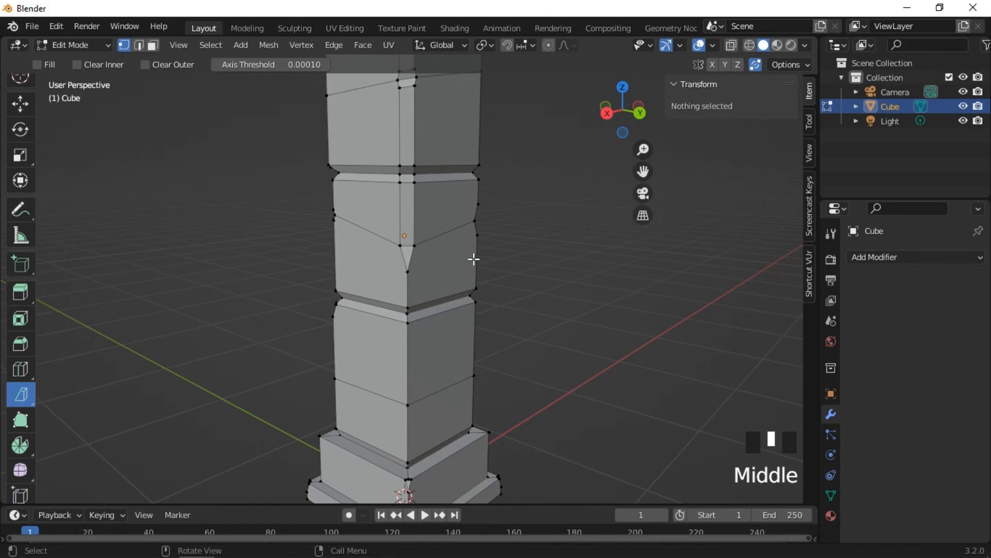
shift+middle_drag(482, 308, 555, 199)
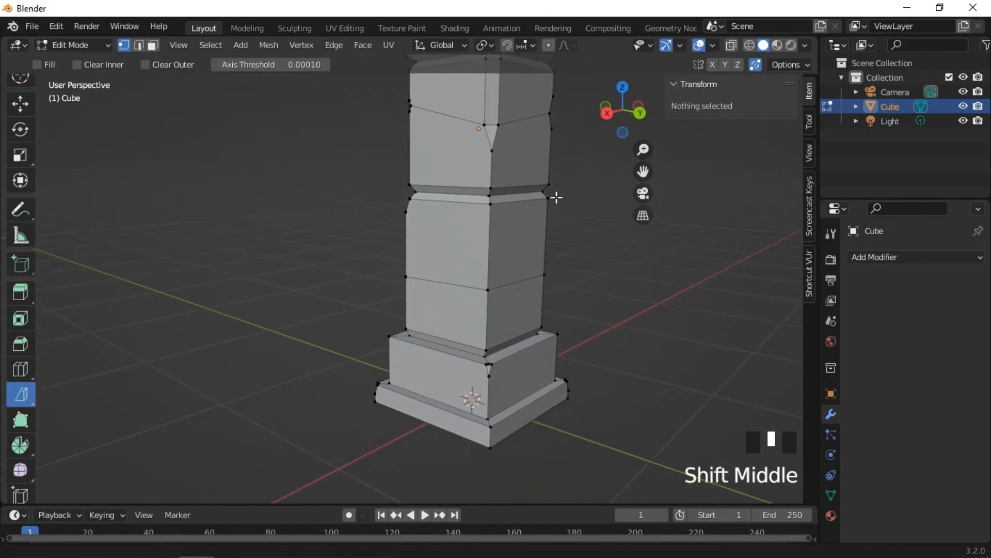
scroll(492, 292, up, 2)
click(496, 293)
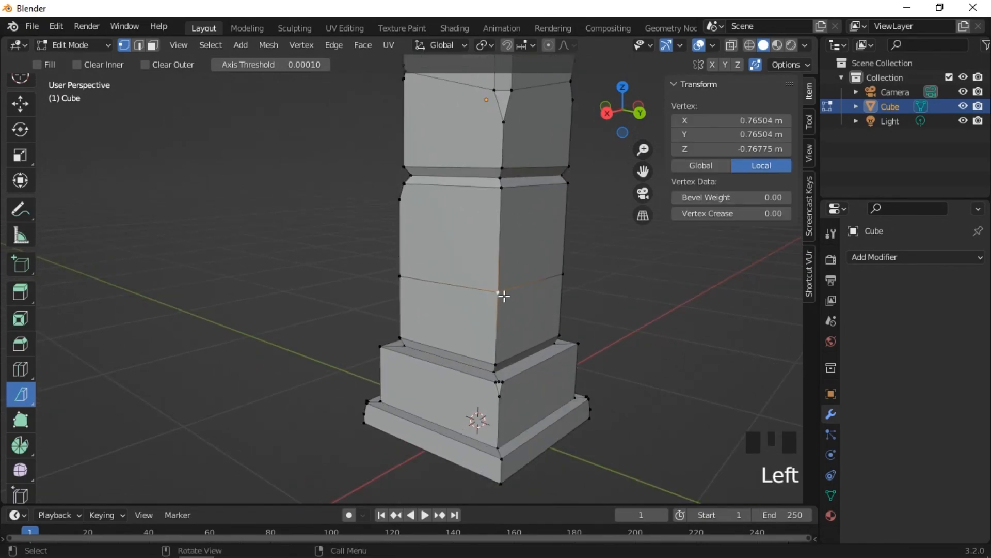
middle_drag(537, 305, 582, 325)
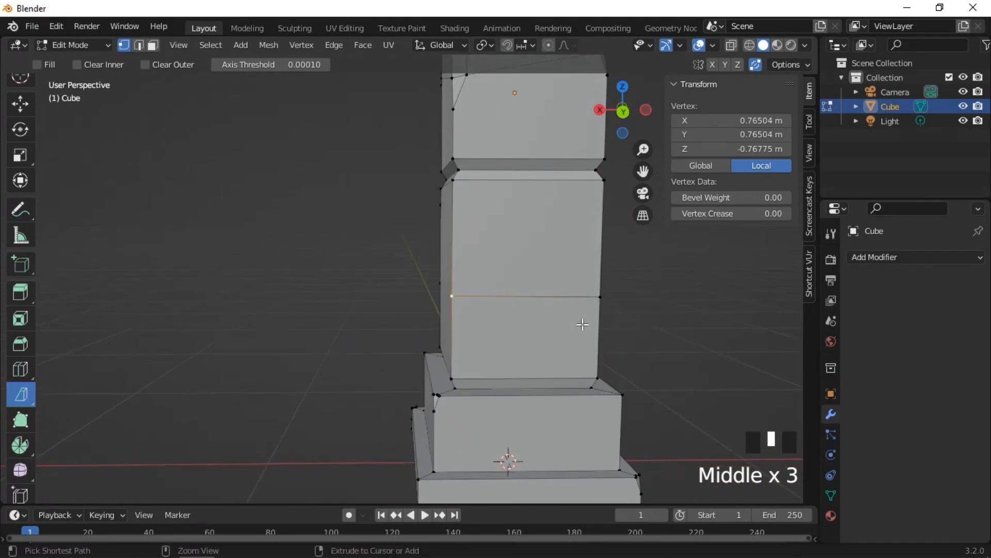
key(ctrl+b)
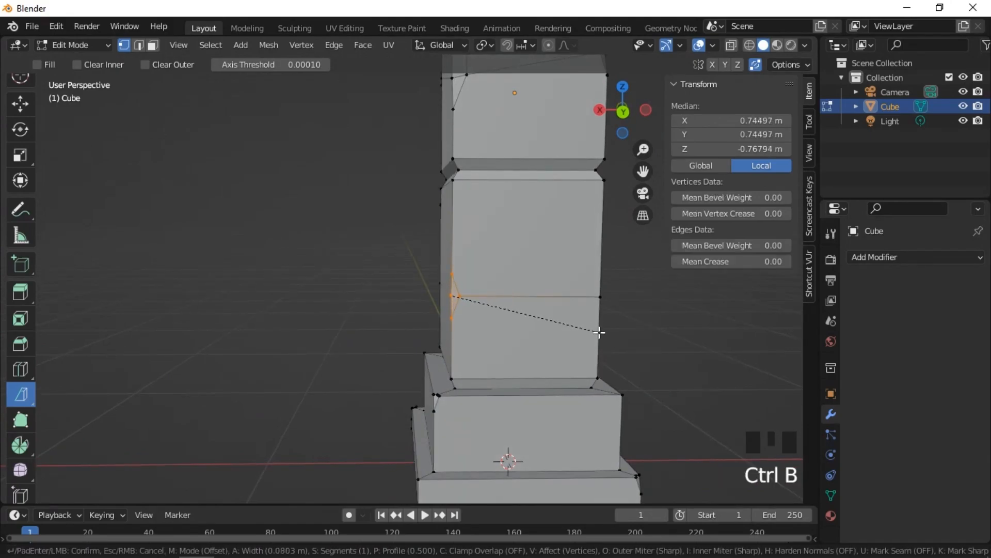
click(599, 332)
middle_drag(546, 331, 544, 311)
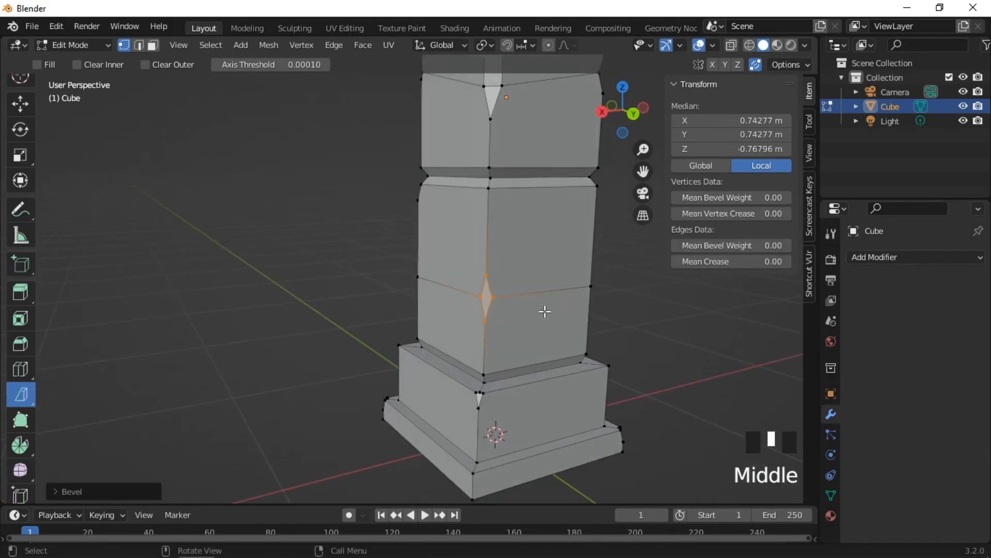
Connect the two side vertices of the lower section's diamond-shaped bevel at the +X, +Y corner with an edge and deselect everything.
click(484, 299)
click(491, 299)
scroll(497, 302, up, 2)
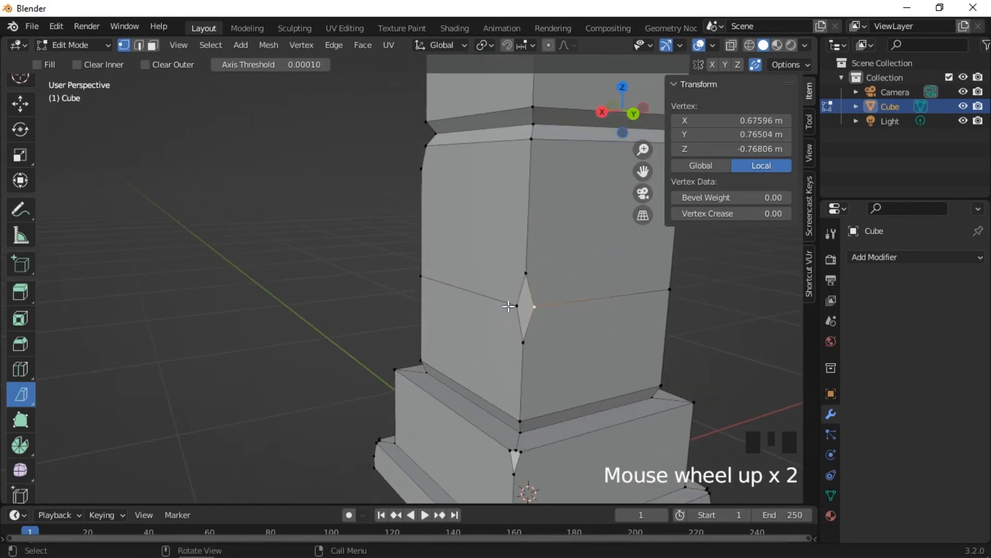
ctrl+click(516, 306)
click(535, 311)
click(531, 308)
shift+click(540, 314)
key(j)
click(526, 321)
middle_drag(527, 321, 342, 351)
scroll(336, 351, up, 2)
key(2)
click(295, 376)
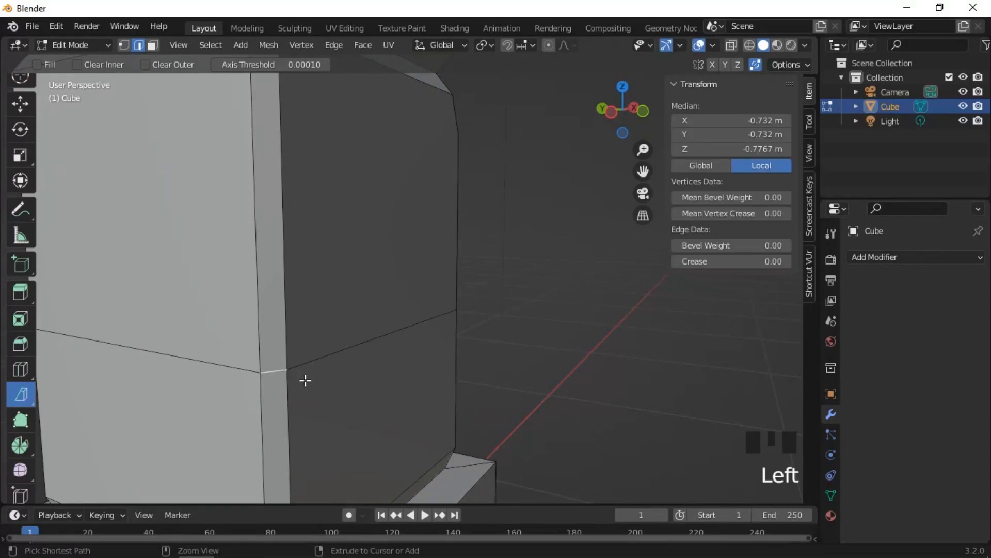
key(ctrl+b)
click(321, 387)
shift+middle_drag(320, 388, 502, 287)
scroll(421, 288, up, 2)
click(124, 45)
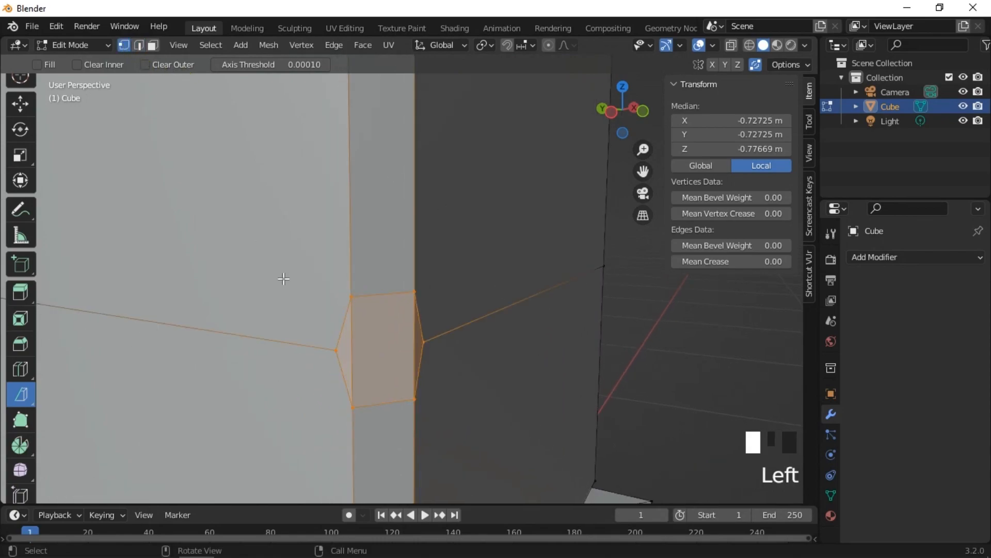
click(350, 351)
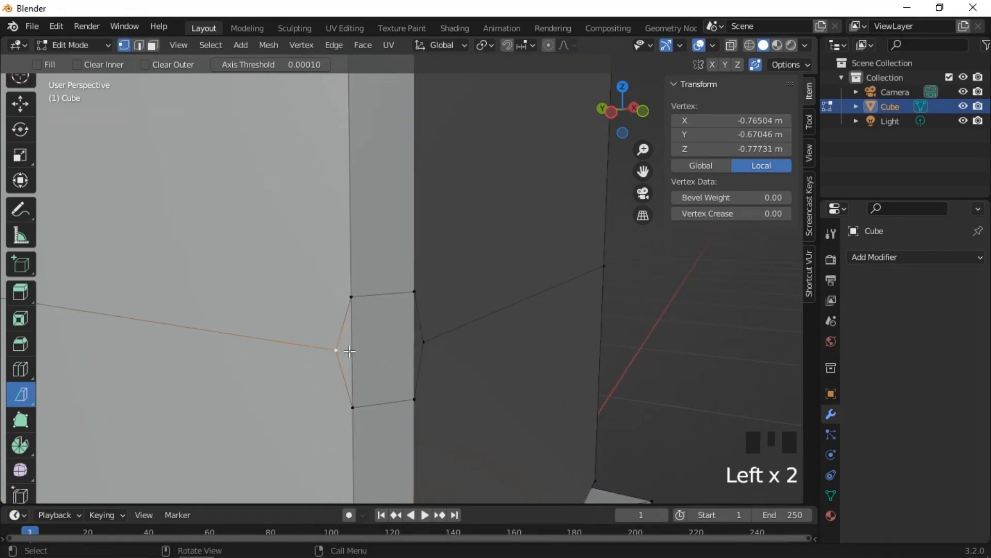
mouse_move(425, 351)
middle_down()
mouse_move(405, 345)
mouse_move(416, 345)
middle_up()
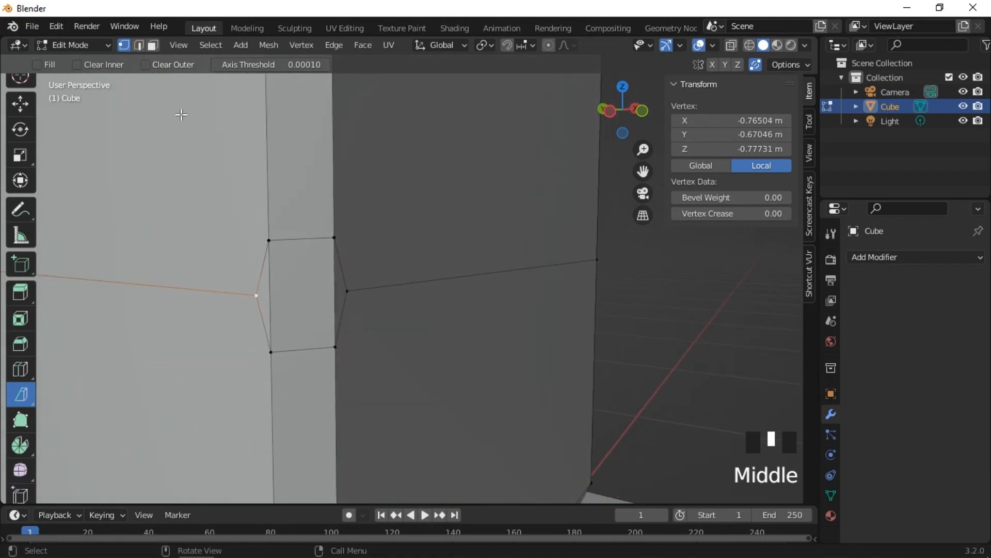
key(ctrl+z)
key(ctrl+z)
key(ctrl+z)
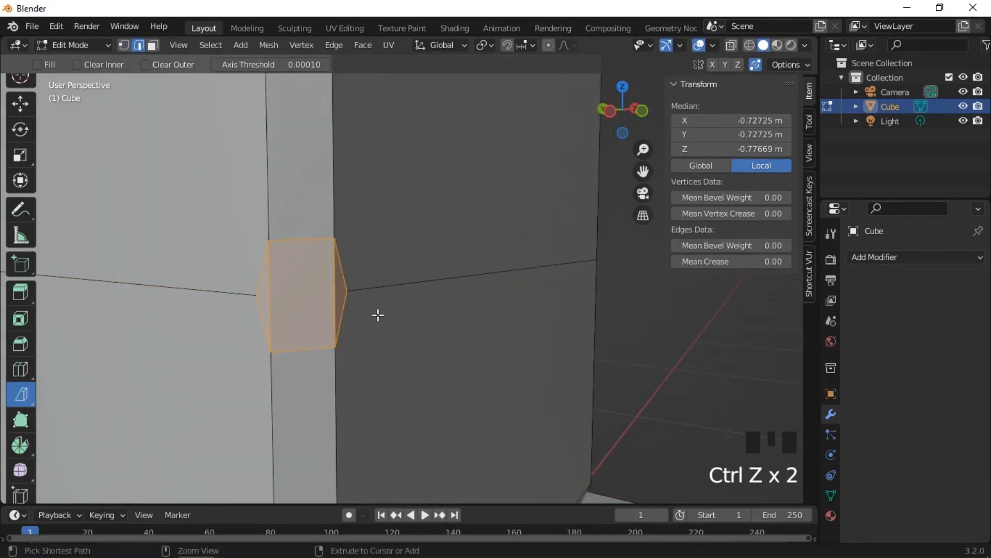
Vertex-bevel the lower section's mid-height vertex at the +X, -Y corner with one segment, about 0.06 m wide.
middle_drag(444, 320, 290, 289)
click(124, 46)
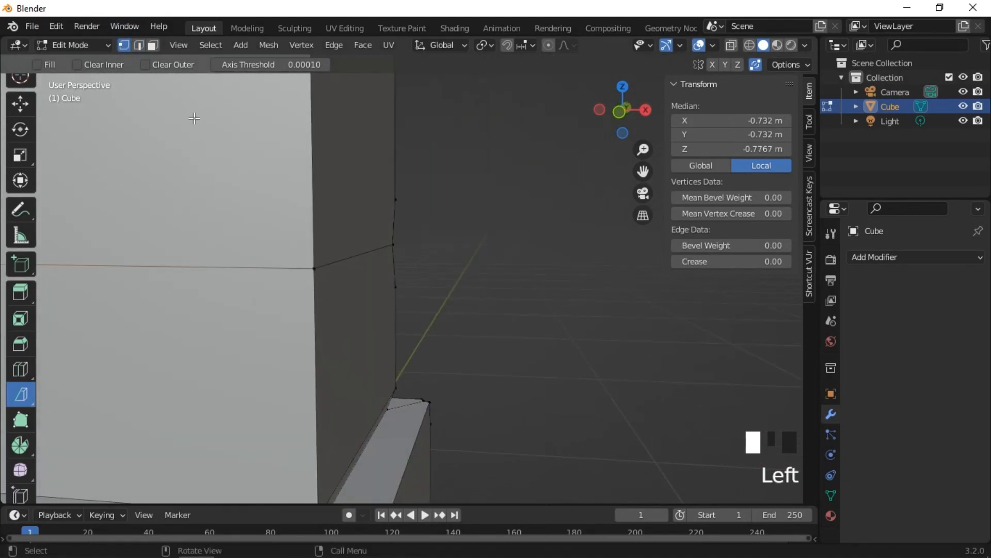
click(313, 268)
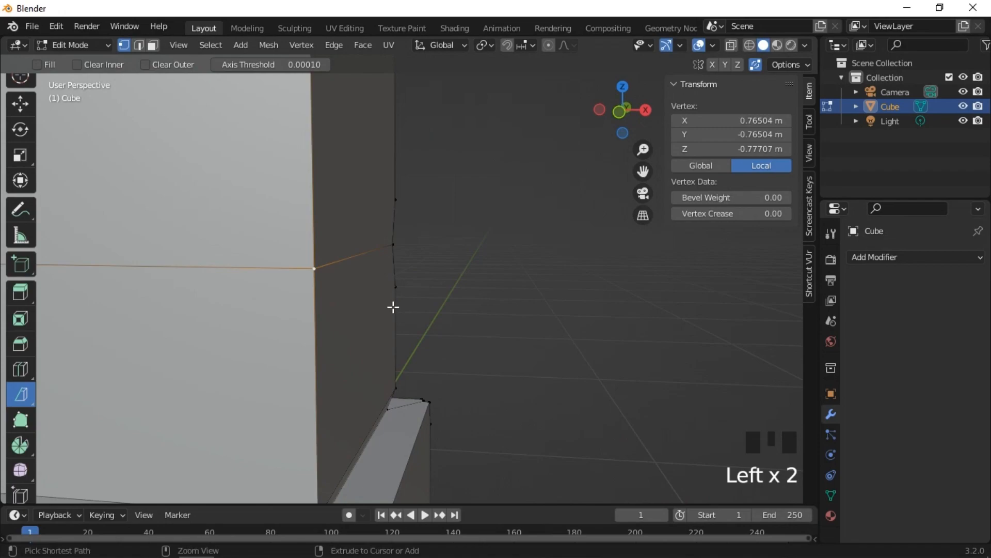
key(ctrl+b)
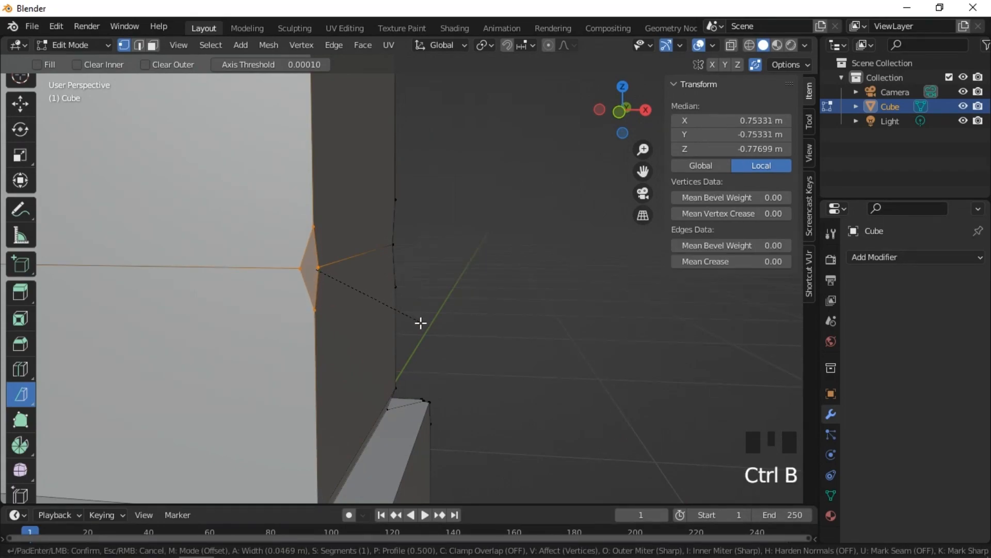
click(424, 325)
Move the new diamond-shaped bevel at the +X, -Y corner about 0.12 m up along the Z axis.
scroll(375, 310, down, 3)
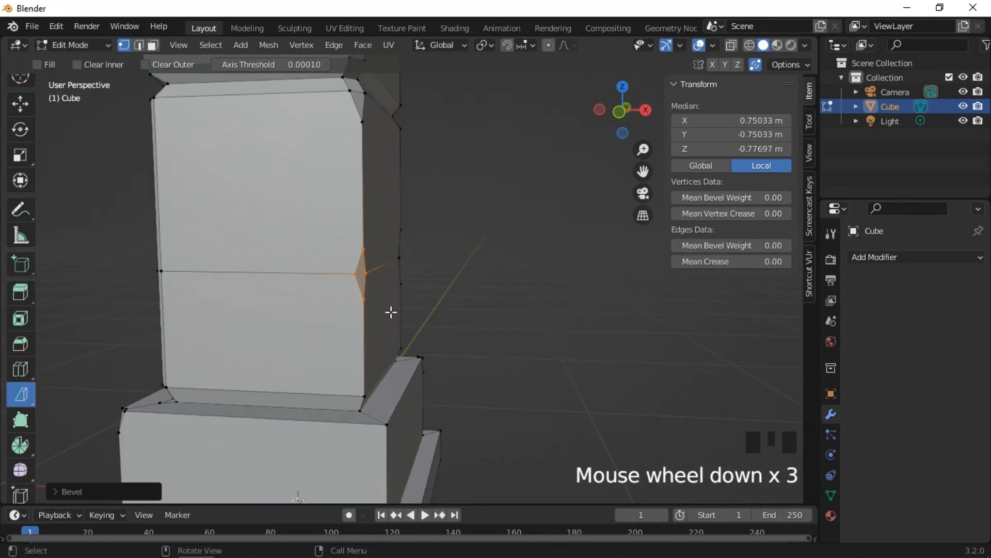
key(g)
key(z)
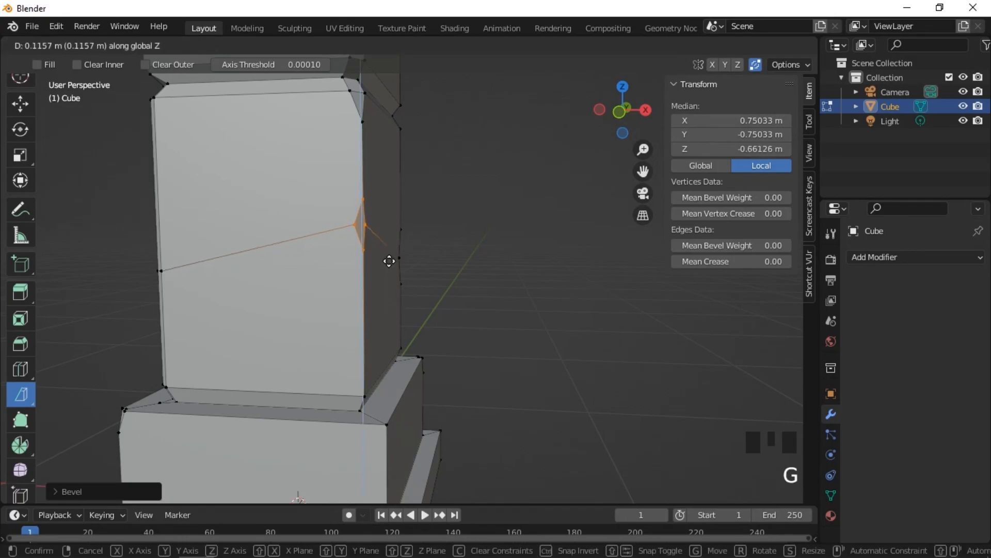
click(388, 261)
Connect the two side vertices of the raised diamond at the +X, -Y corner with an edge and deselect everything.
middle_drag(385, 260, 317, 268)
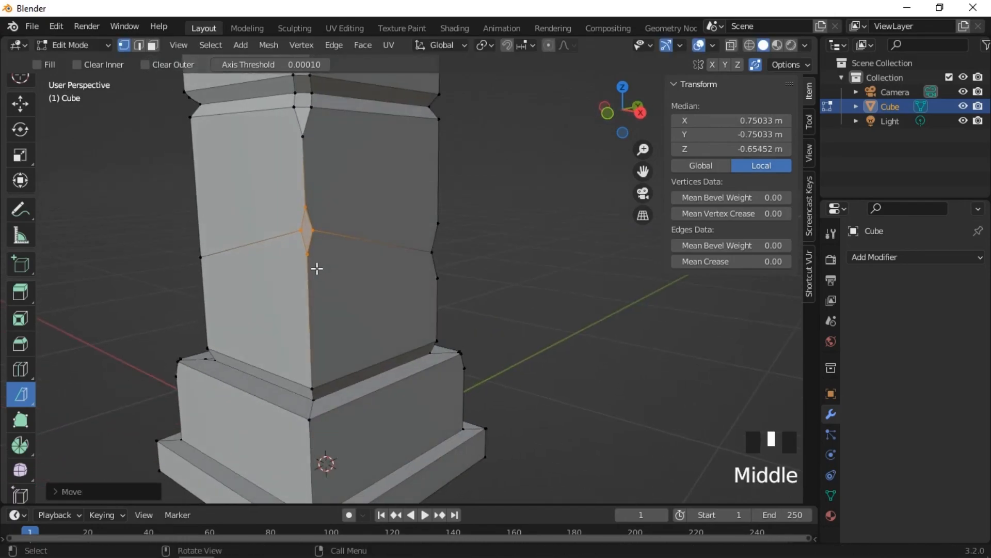
click(301, 230)
ctrl+click(312, 230)
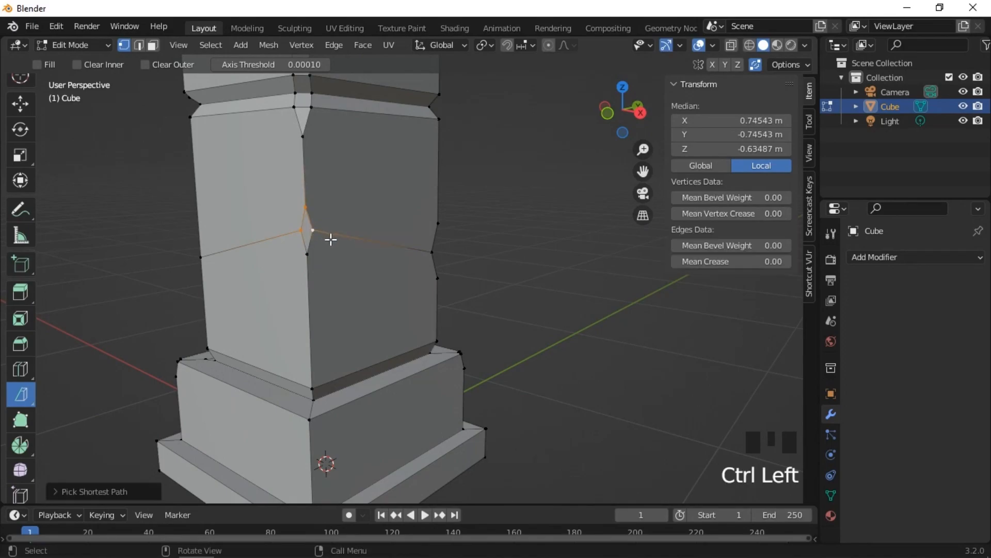
click(304, 230)
shift+click(311, 232)
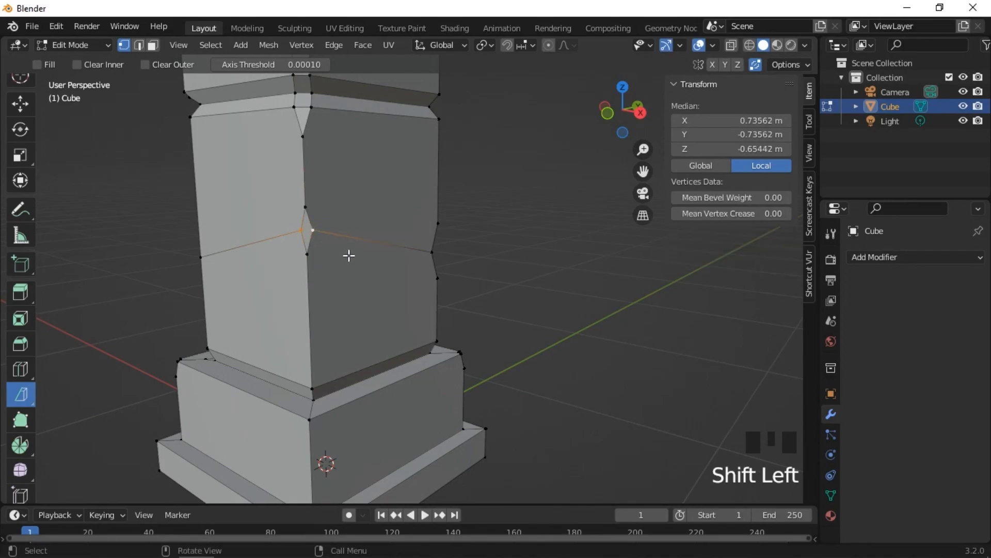
key(j)
click(363, 262)
scroll(364, 261, down, 3)
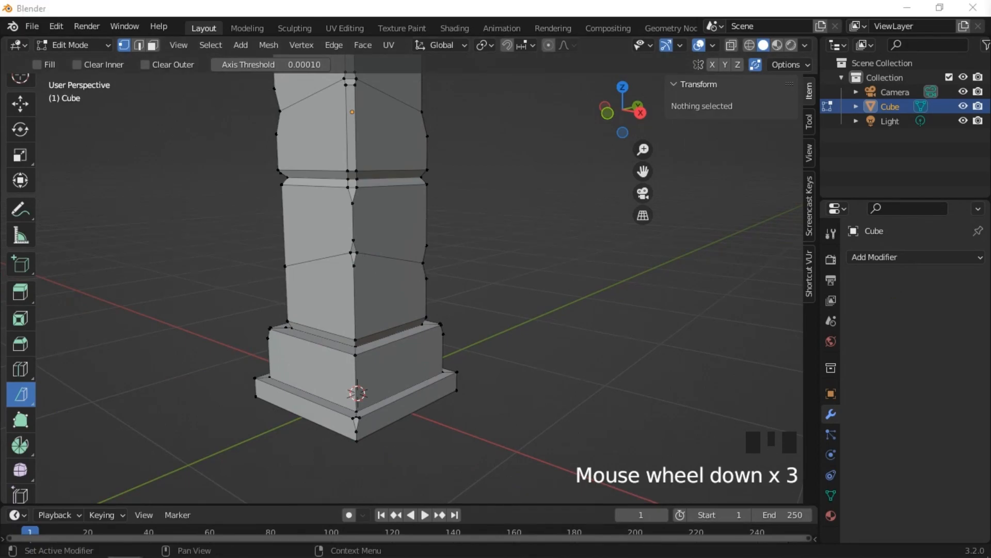
Return to Object Mode and view the whole column from the front.
key(Tab)
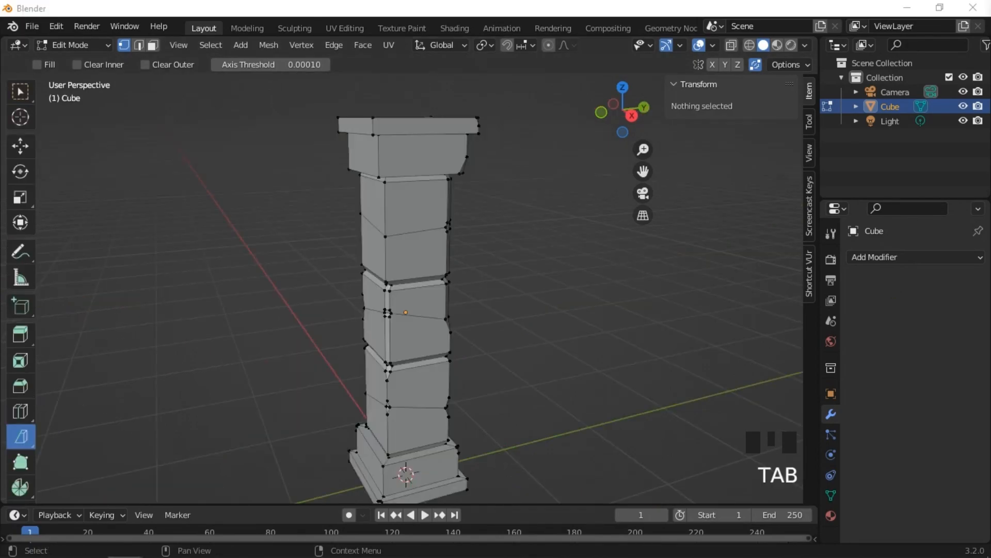
middle_drag(553, 122, 189, 81)
click(103, 46)
click(73, 60)
middle_drag(456, 225, 332, 230)
key(KP_1)
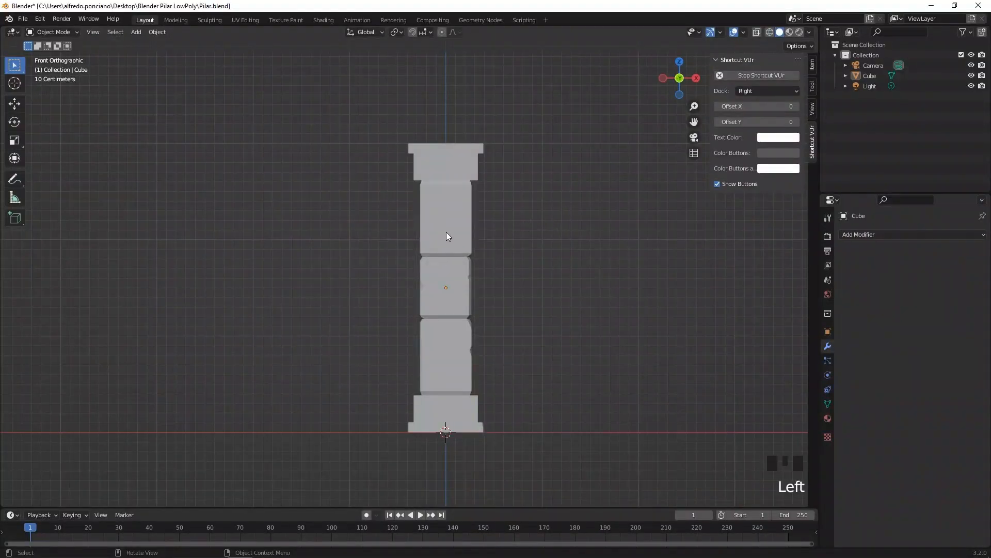
In Edit Mode with wireframe shading, select all of the column's faces except the outermost slabs at the top and base.
click(77, 31)
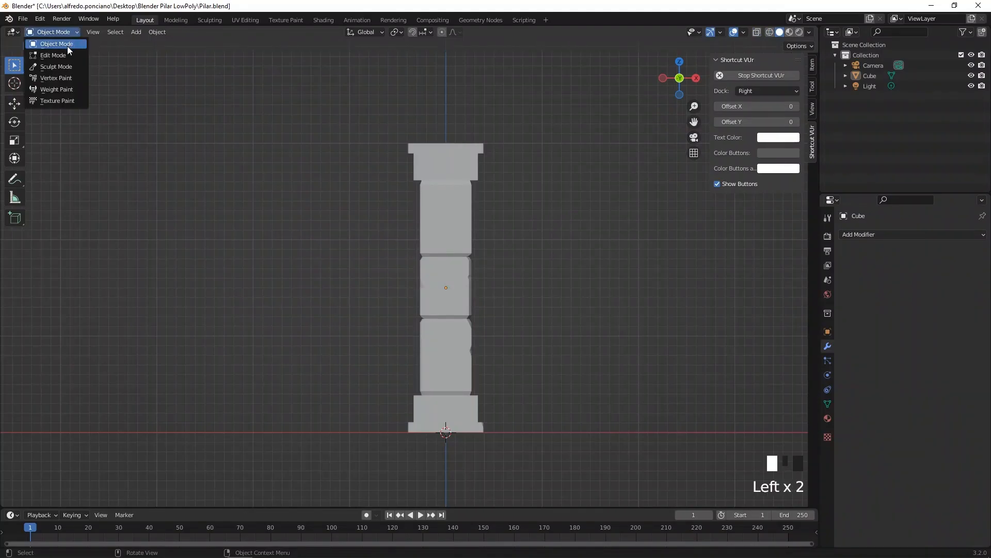
click(64, 54)
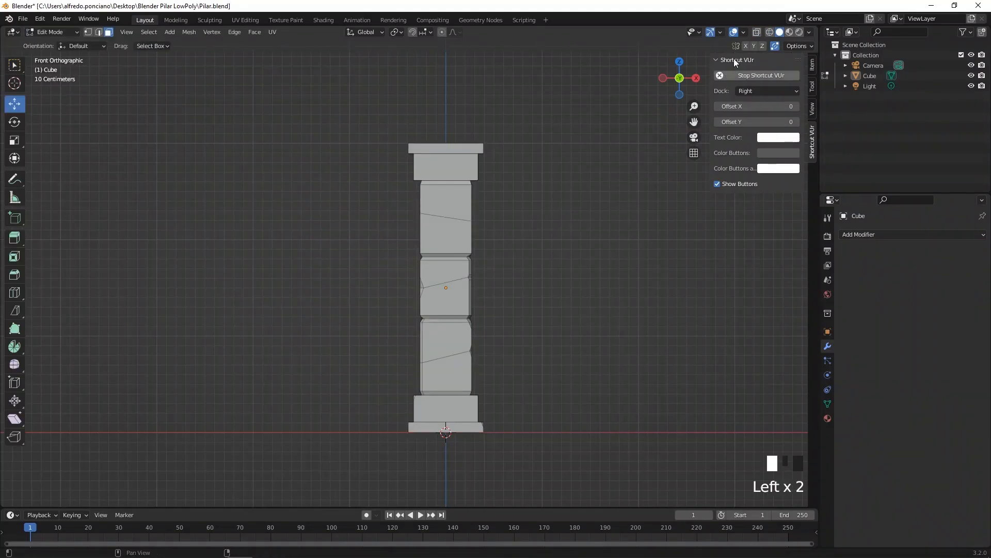
click(768, 32)
click(469, 325)
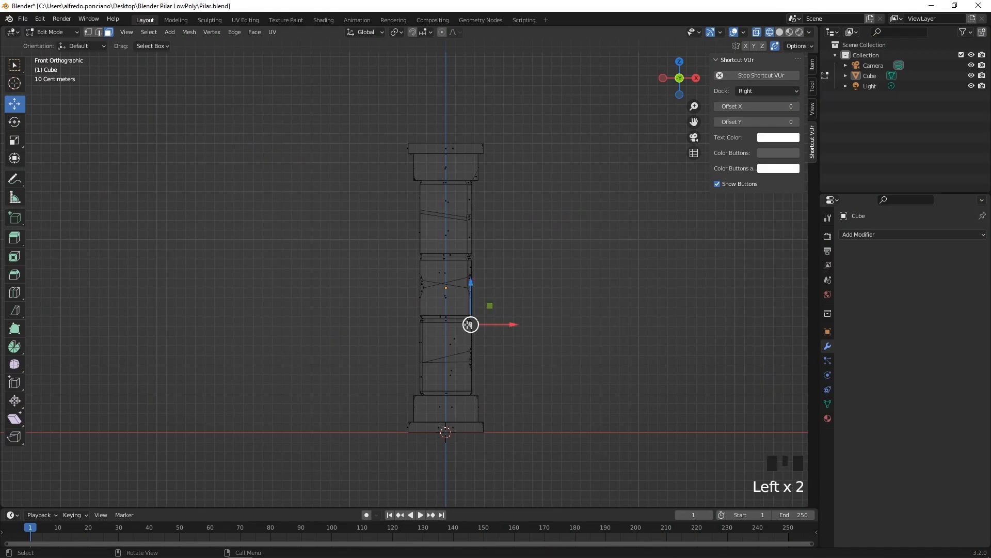
key(a)
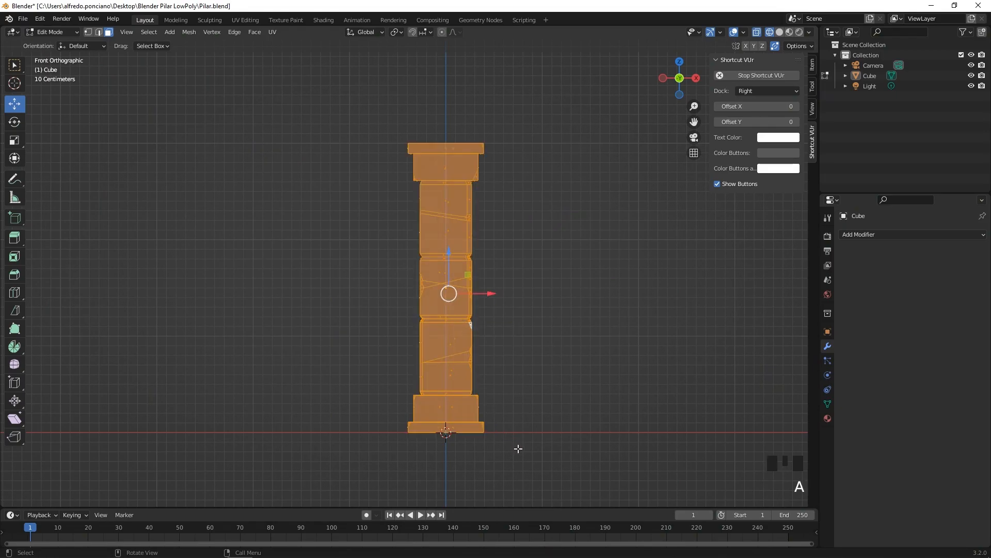
ctrl+drag(519, 452, 387, 421)
ctrl+drag(539, 114, 392, 162)
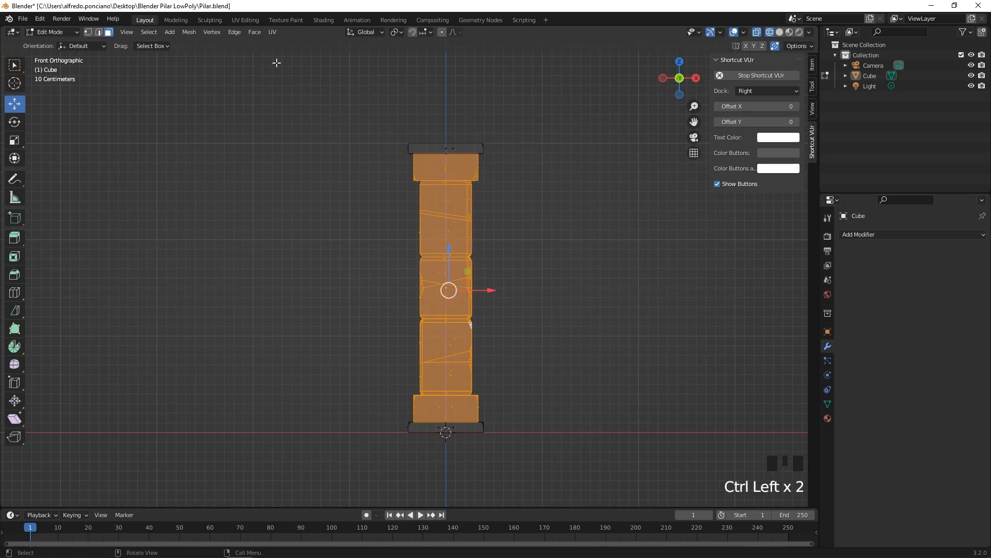
Randomize the selected vertices with an amount of 0.01 m.
click(180, 32)
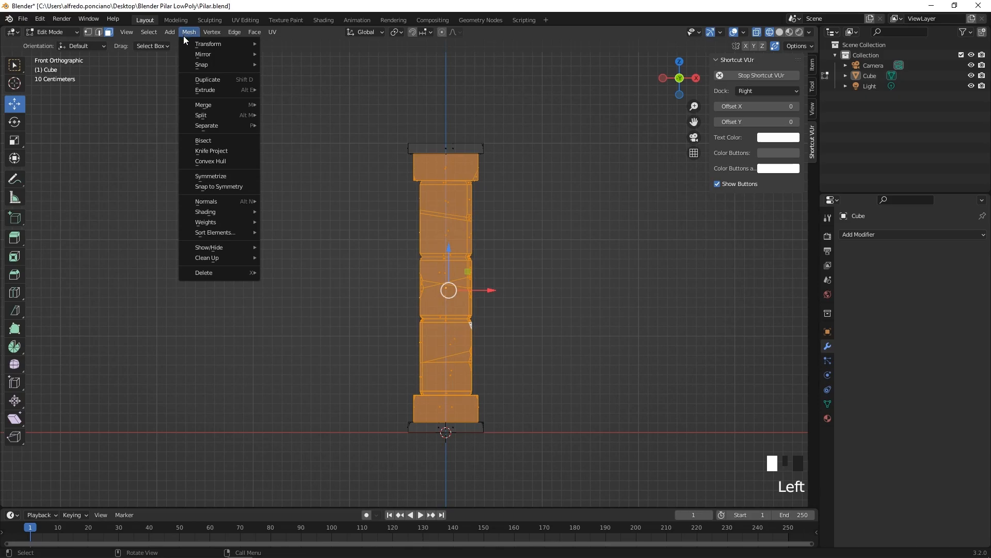
mouse_move(196, 46)
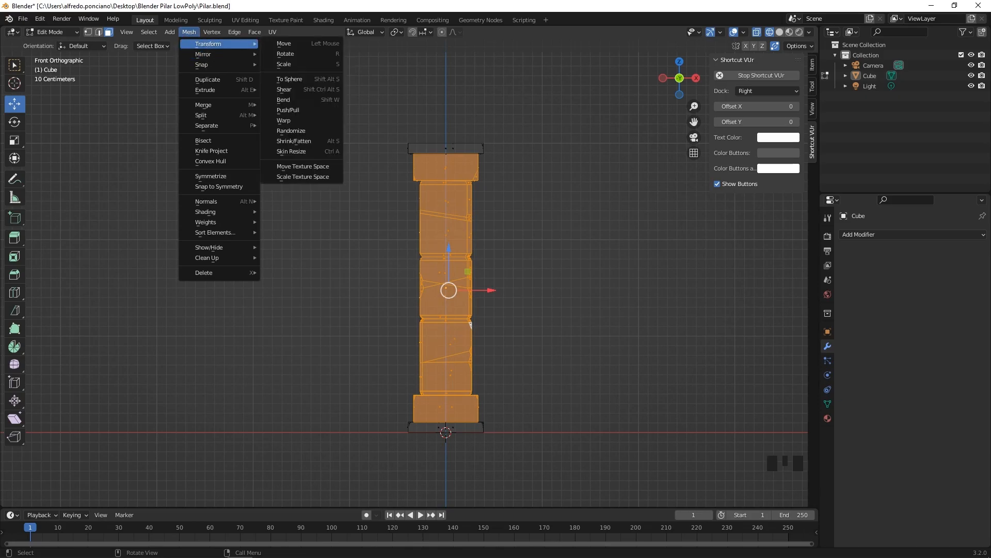
click(300, 132)
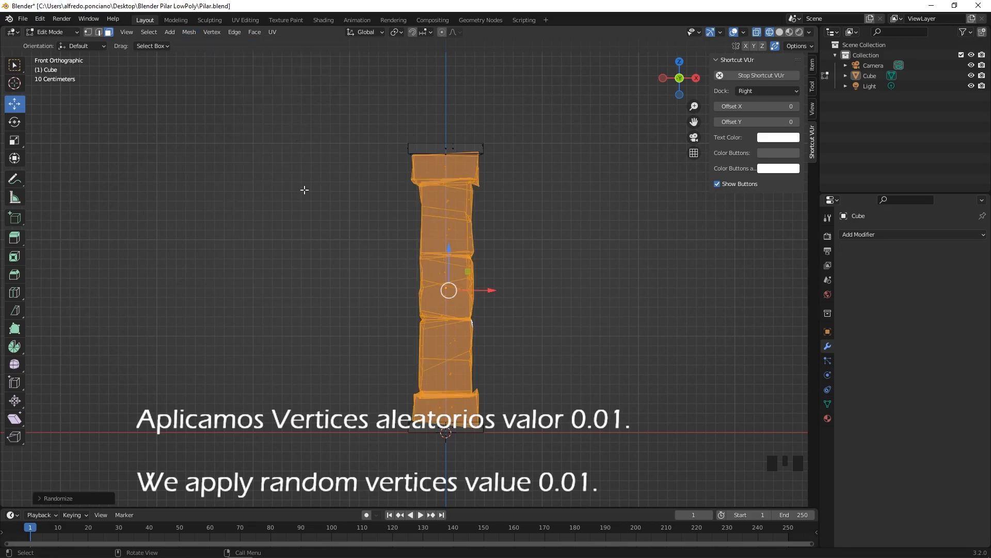
click(39, 498)
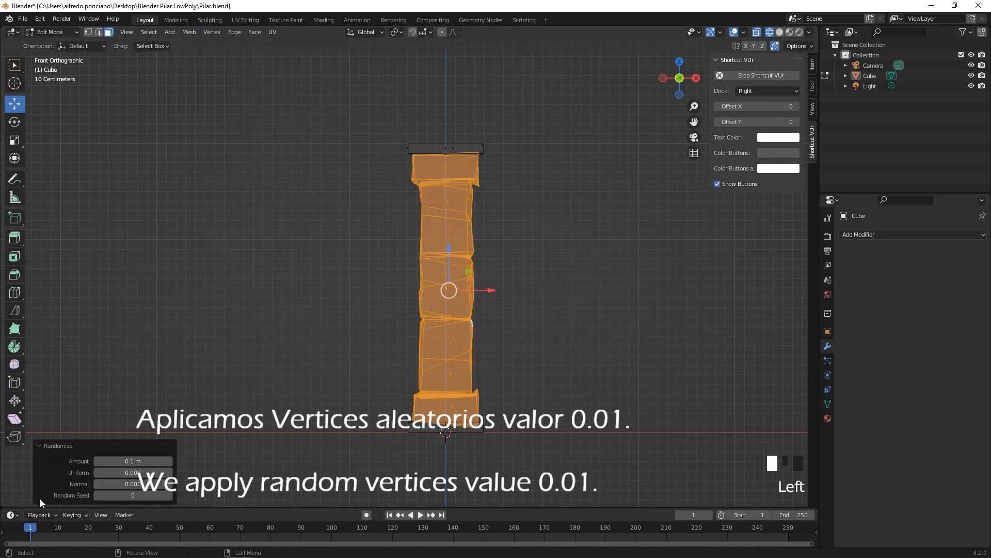
click(157, 460)
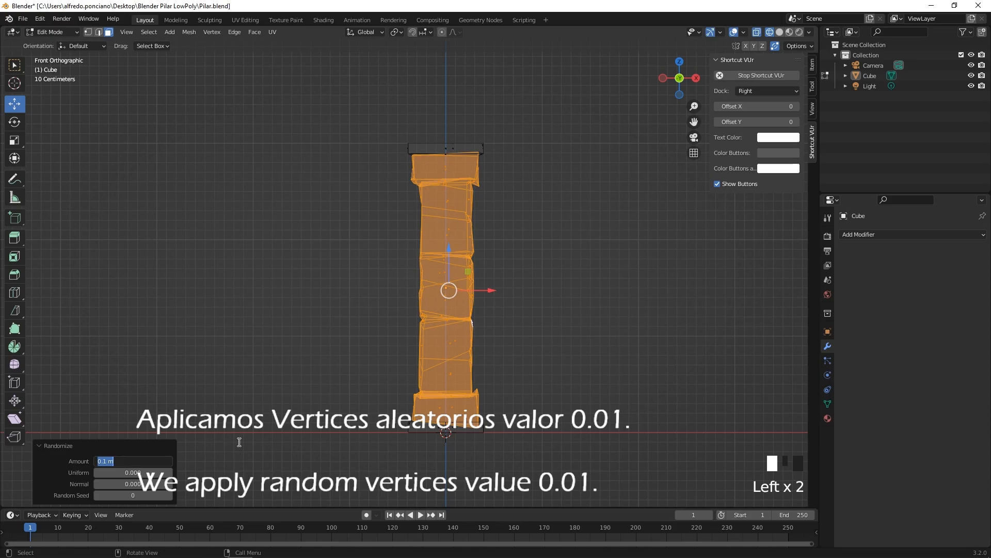
text(0.01)
key(Return)
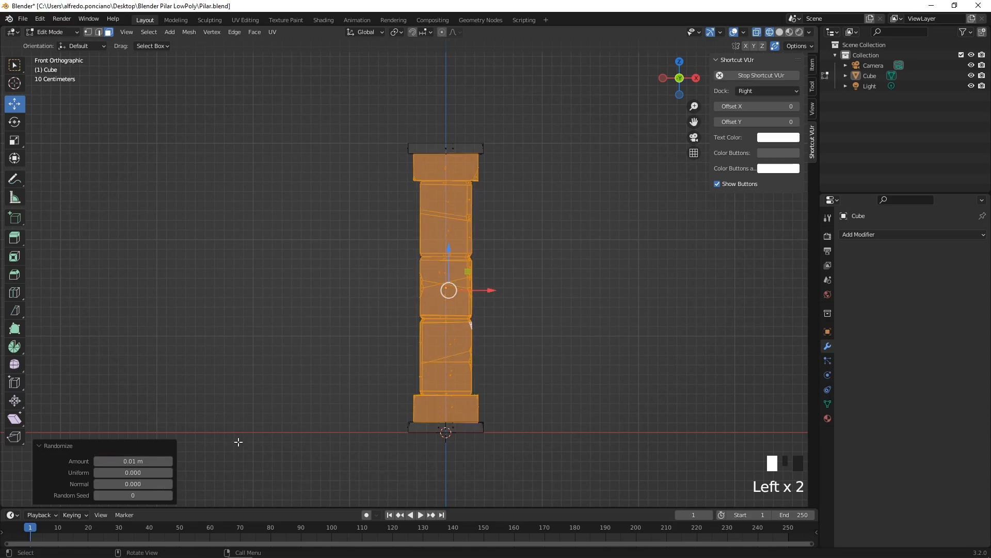
Restore solid shading and deselect everything to inspect the randomized column.
middle_drag(503, 270, 446, 276)
scroll(549, 206, down, 2)
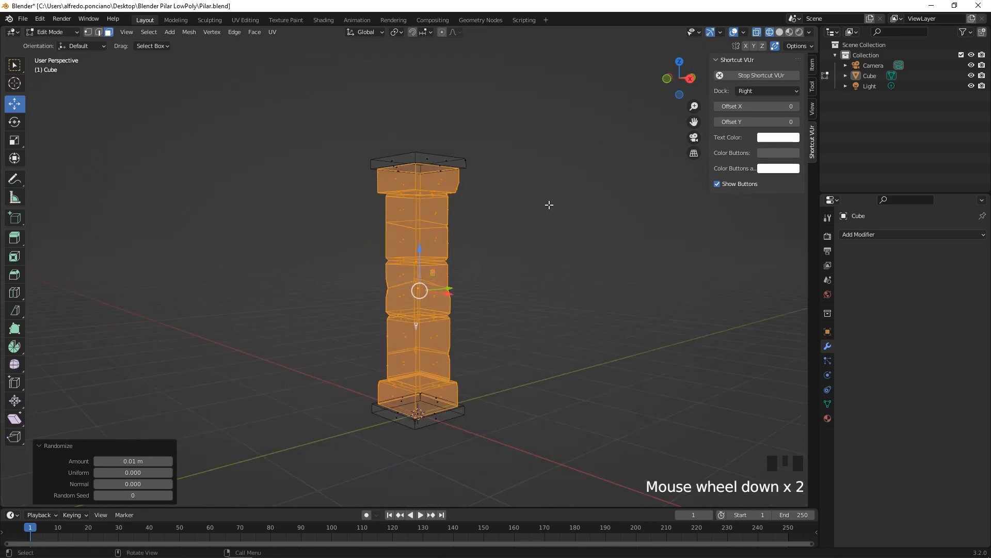
click(779, 33)
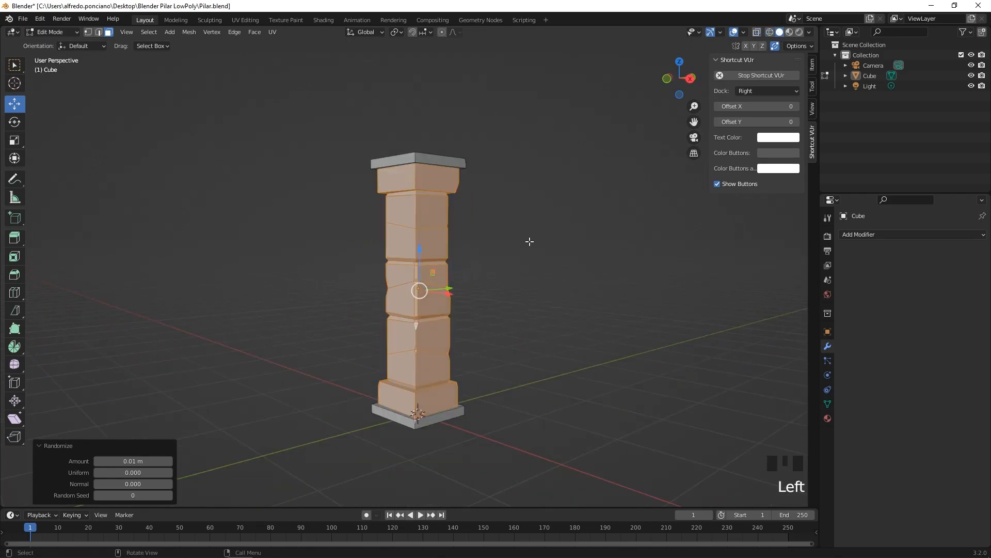
key(alt+a)
middle_drag(514, 250, 467, 264)
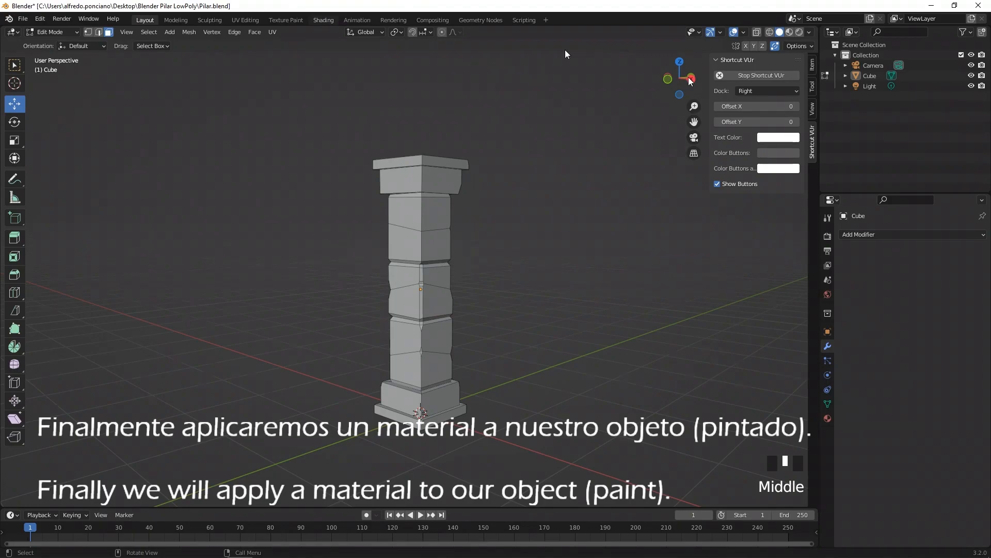
Switch to the Shading workspace and select the entire column mesh in the front view.
click(324, 20)
middle_drag(355, 83, 436, 137)
key(KP_1)
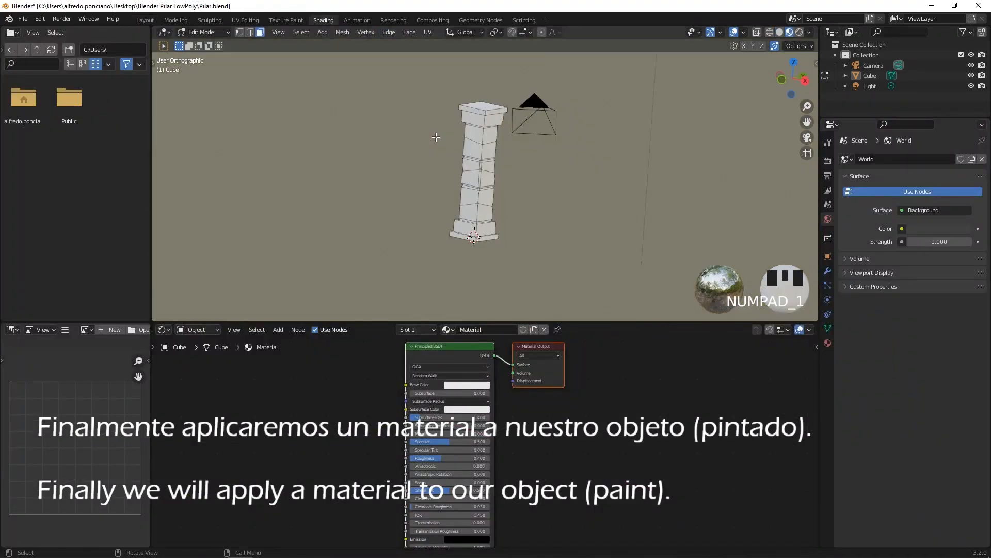
click(497, 197)
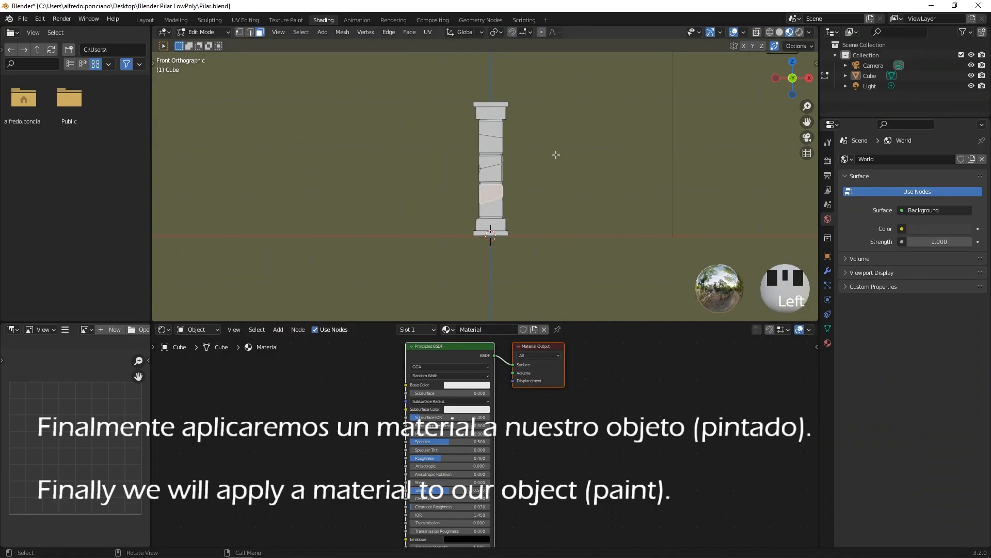
drag(539, 94, 464, 242)
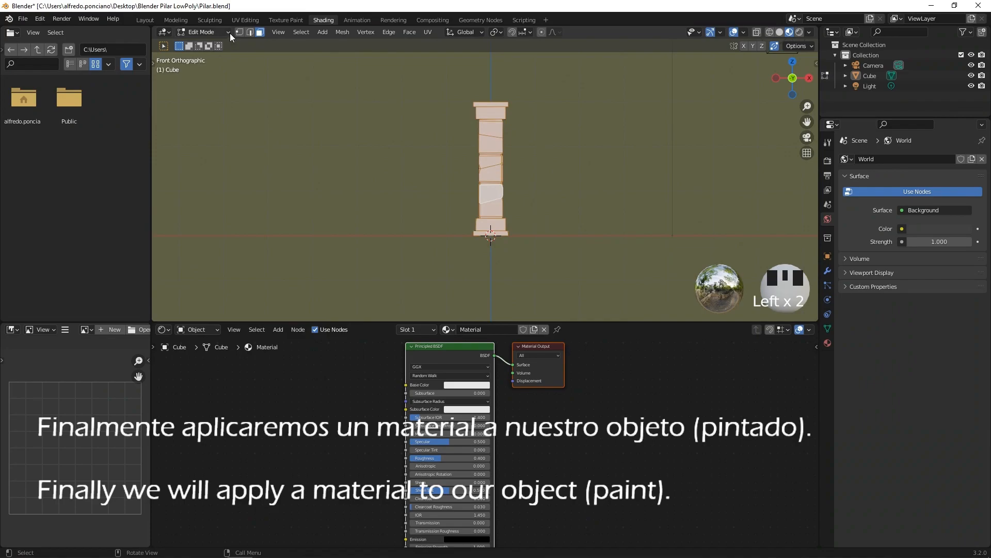
key(a)
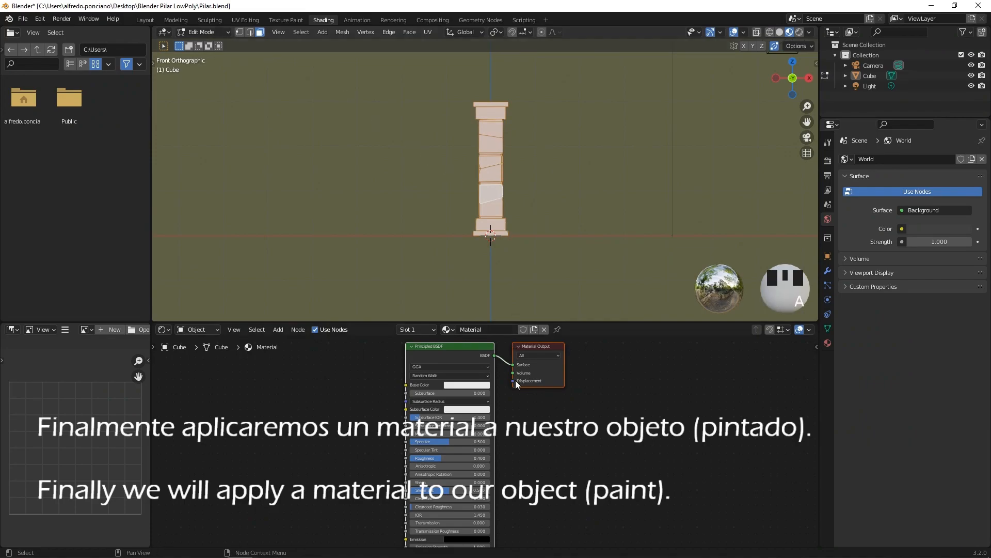
Darken the material's base color to a grey with value 0.231, and inspect the deselected column in material preview shading.
click(460, 385)
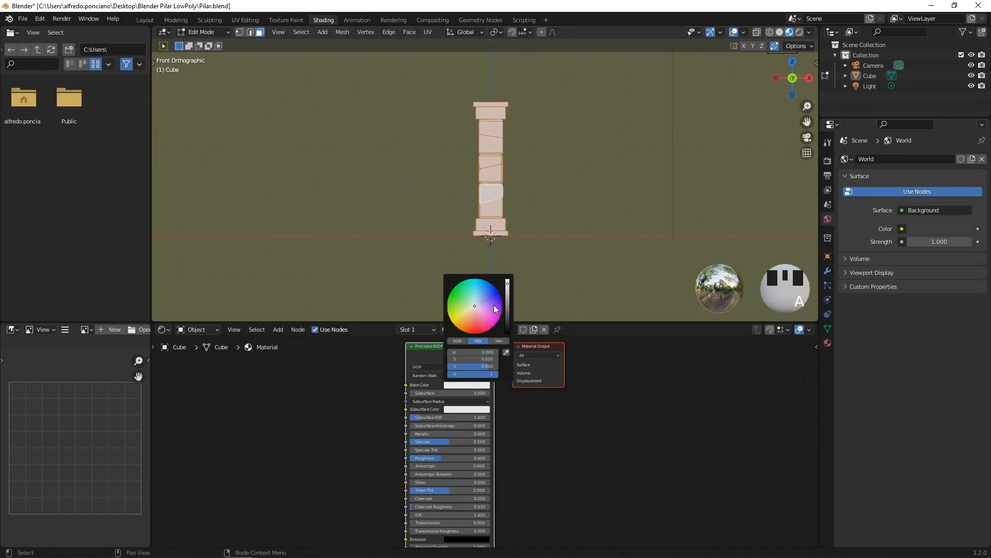
drag(507, 282, 507, 303)
click(780, 32)
scroll(560, 142, up, 2)
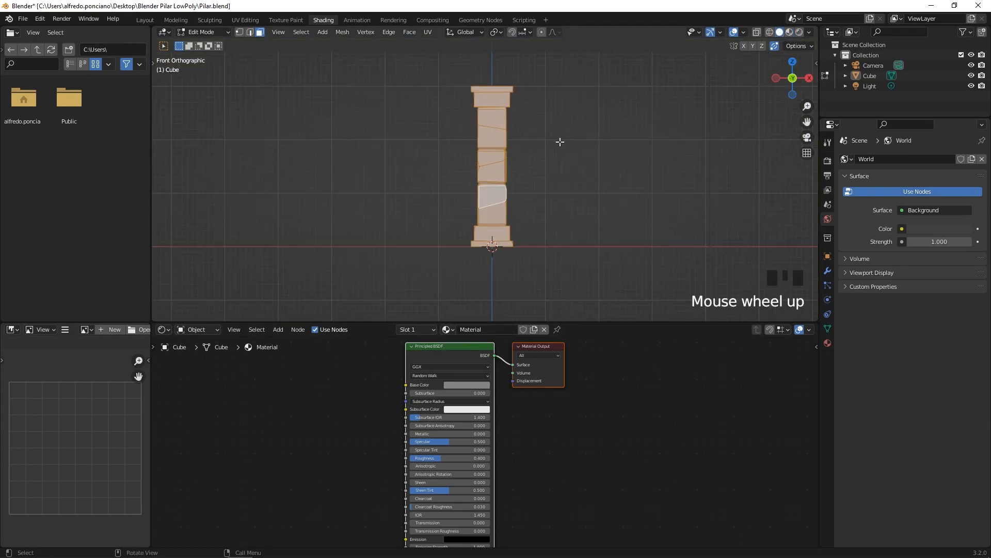
middle_drag(560, 143, 506, 161)
scroll(690, 100, down, 1)
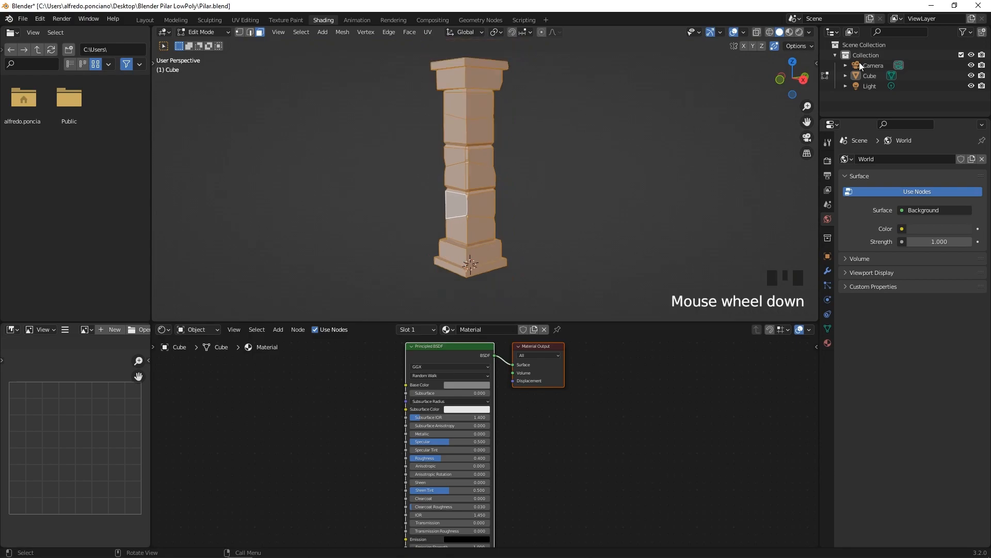
click(799, 32)
click(789, 32)
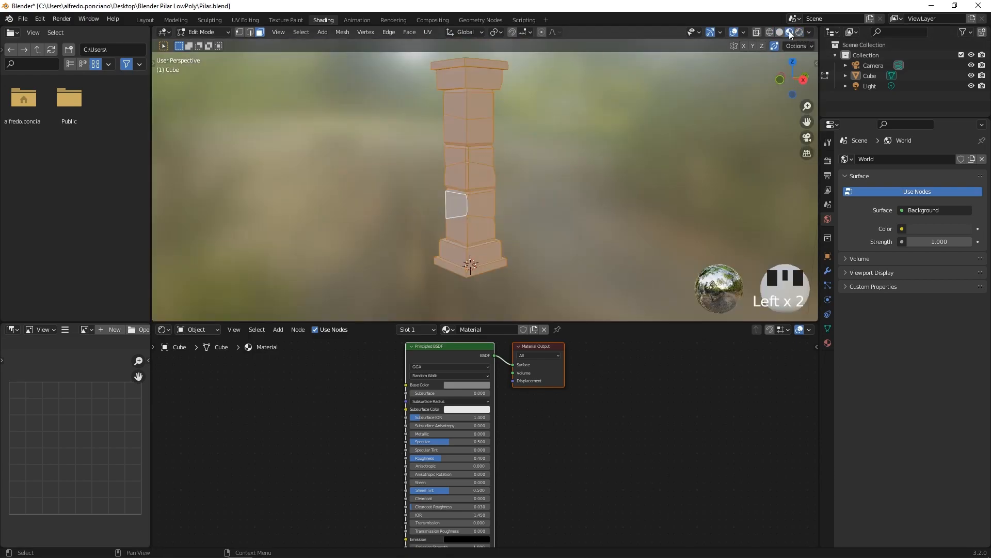
middle_drag(634, 128, 554, 218)
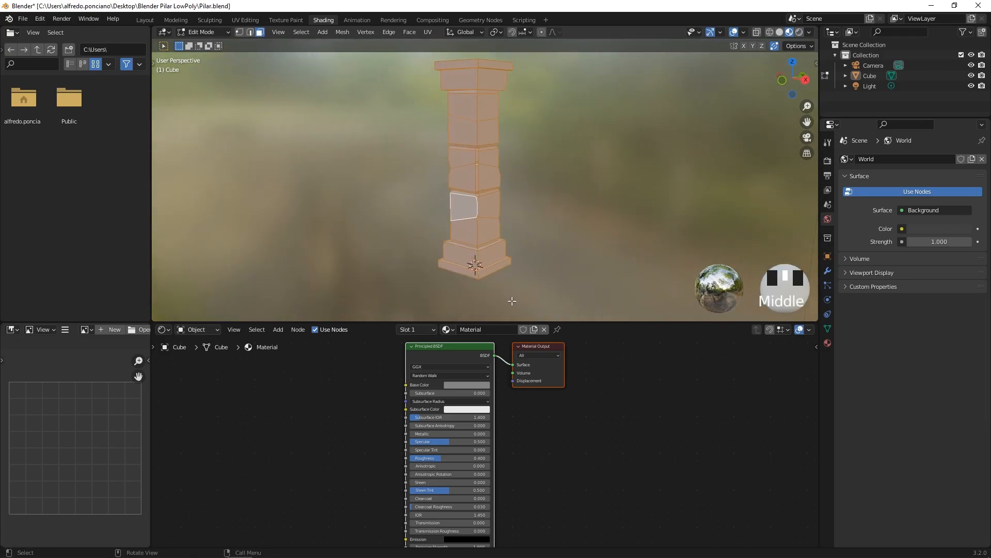
click(539, 255)
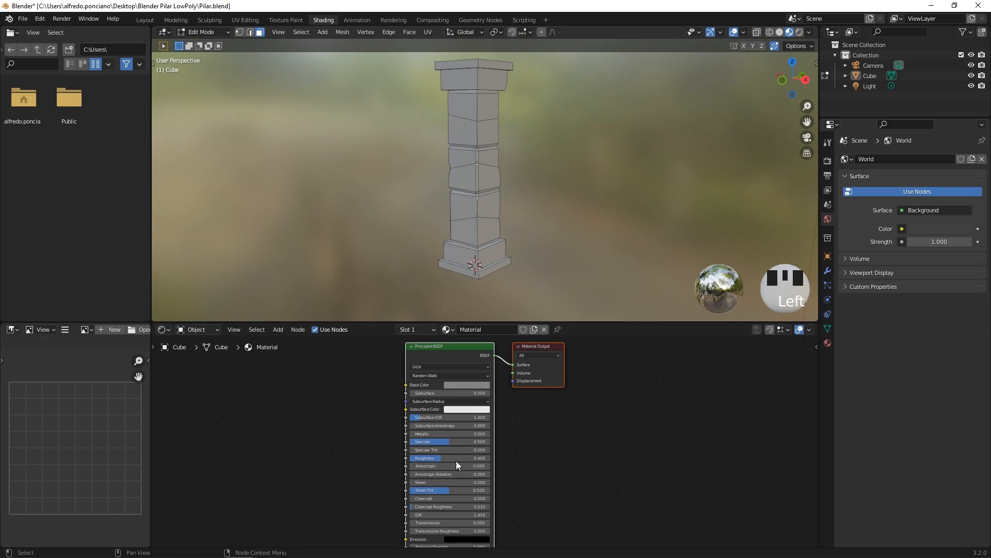
Set the Principled BSDF material's roughness to 0.85.
scroll(456, 460, down, 1)
scroll(461, 477, down, 1)
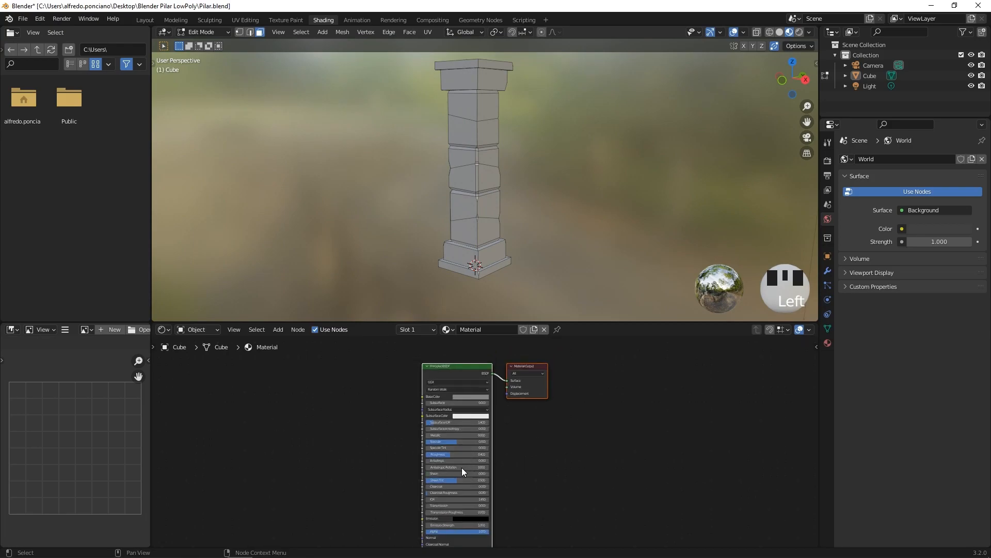
scroll(522, 478, up, 4)
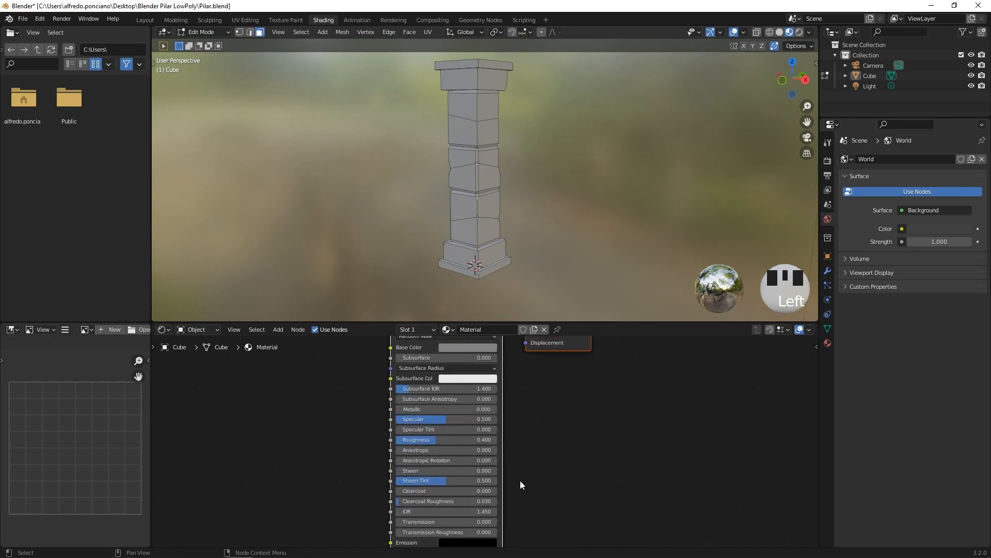
click(434, 438)
text(0.85)
key(Return)
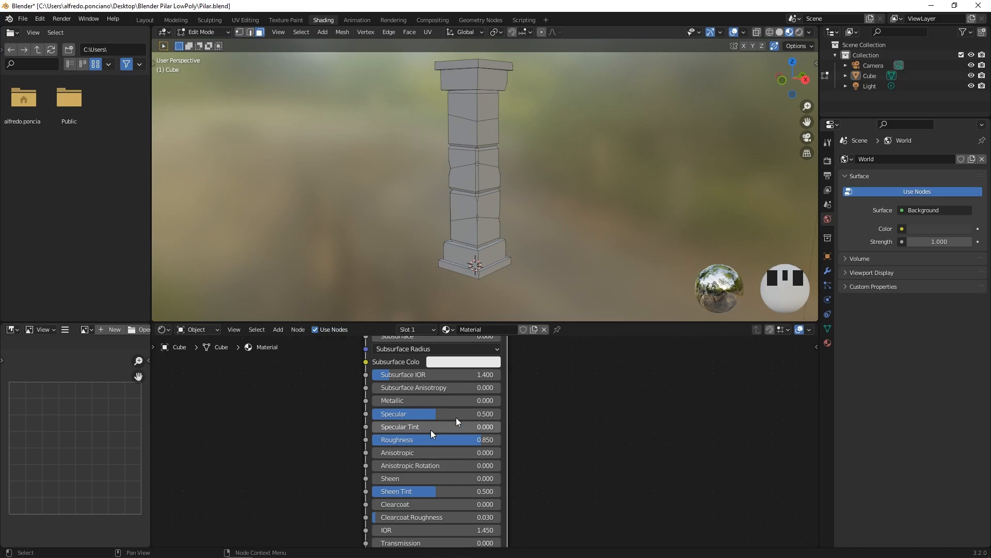
Darken the material's base color slightly further to a value of 0.166 and check the column from another side.
scroll(448, 413, up, 5)
scroll(448, 414, down, 6)
middle_drag(519, 401, 516, 506)
click(453, 439)
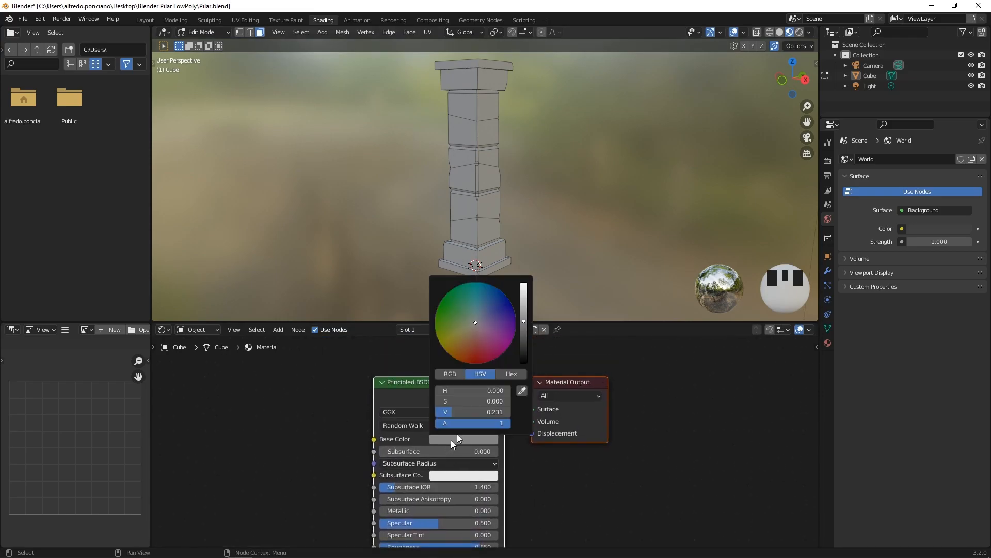
click(523, 327)
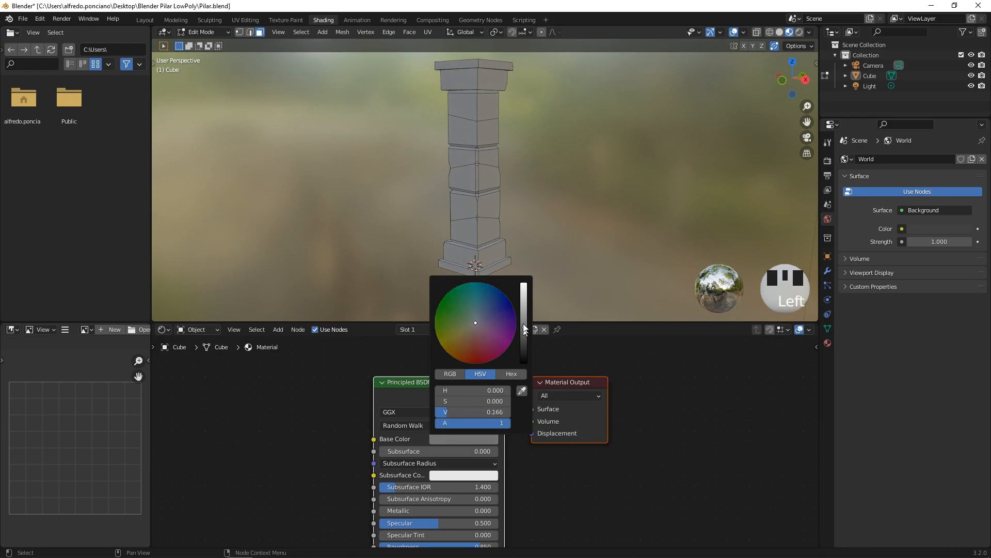
click(535, 218)
middle_drag(532, 222, 386, 91)
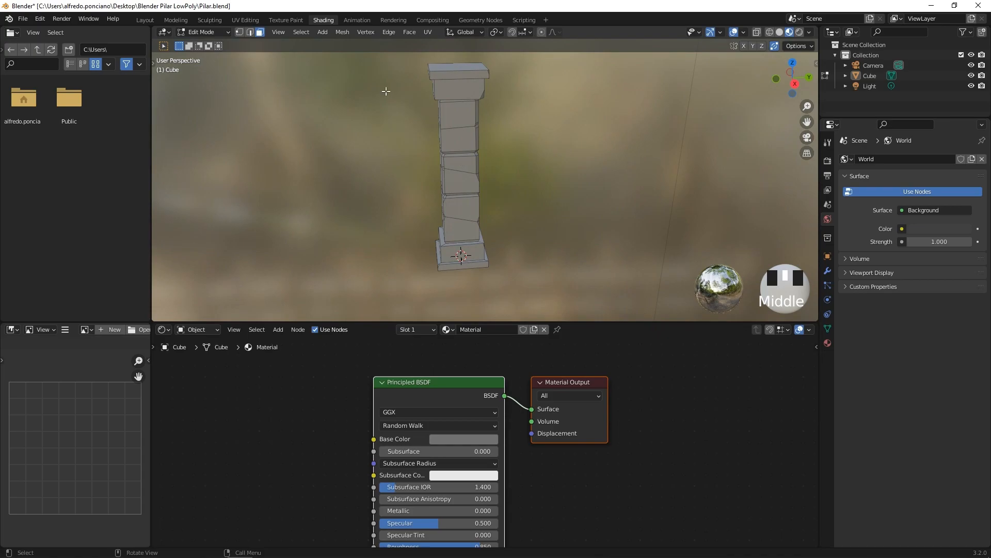
Return the column to Object Mode and inspect the finished grey material from several angles and distances.
click(227, 32)
click(219, 42)
middle_drag(370, 151, 472, 169)
scroll(475, 149, up, 4)
scroll(472, 148, down, 3)
scroll(468, 130, up, 1)
scroll(475, 166, down, 2)
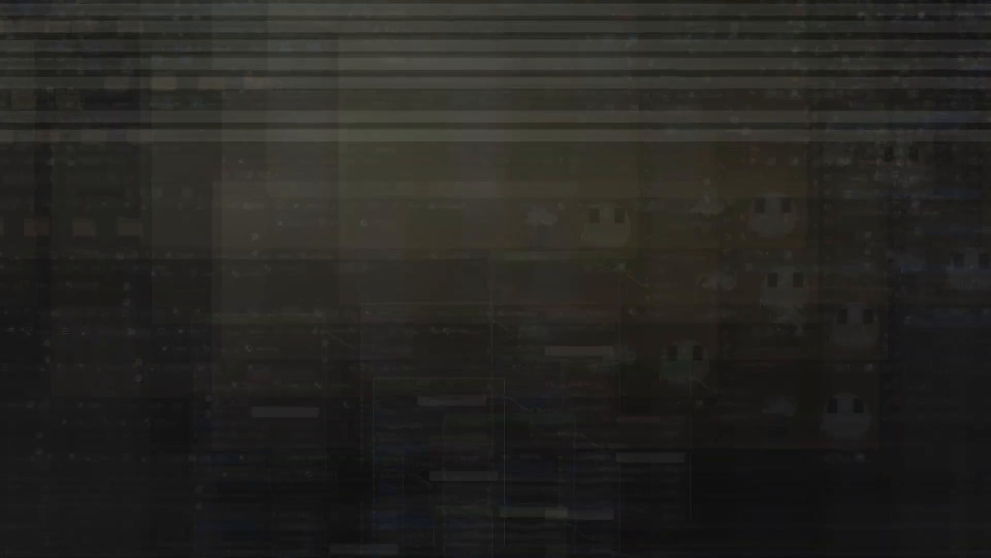